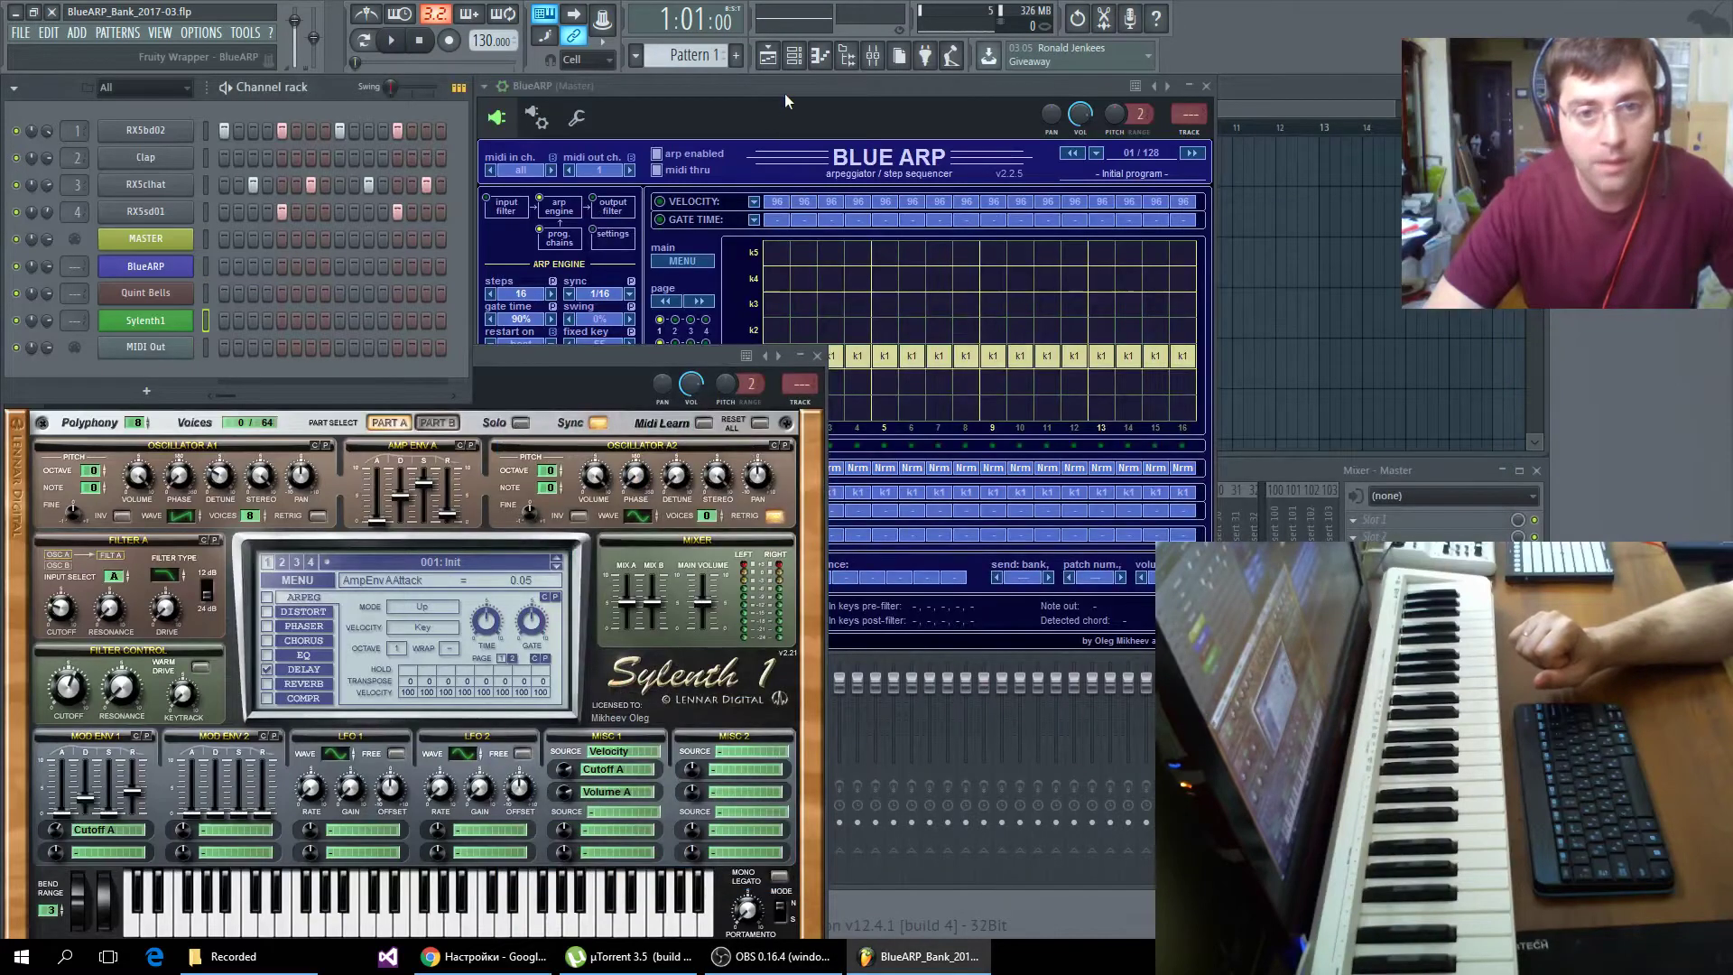
- Bring FL Studio forward with the BlueARP window in front of Sylenth1
click(784, 90)
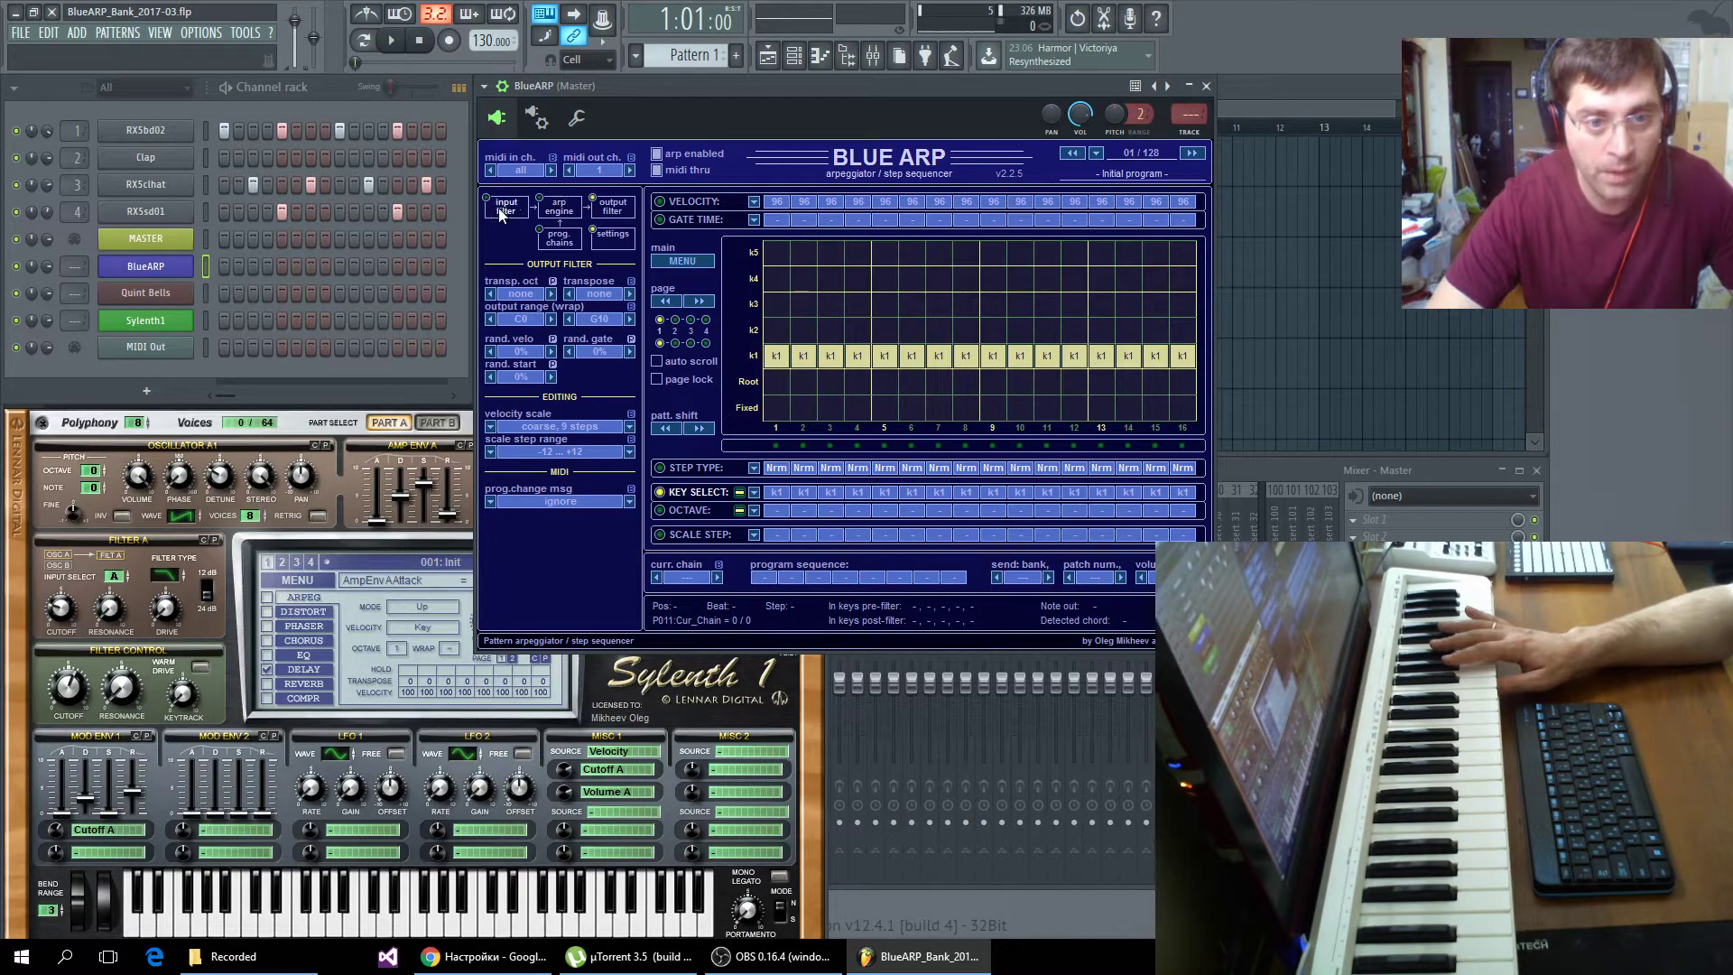
- Cycle through BlueARP's input filter, arp engine and output filter pages, ending on input filter
click(505, 213)
click(552, 207)
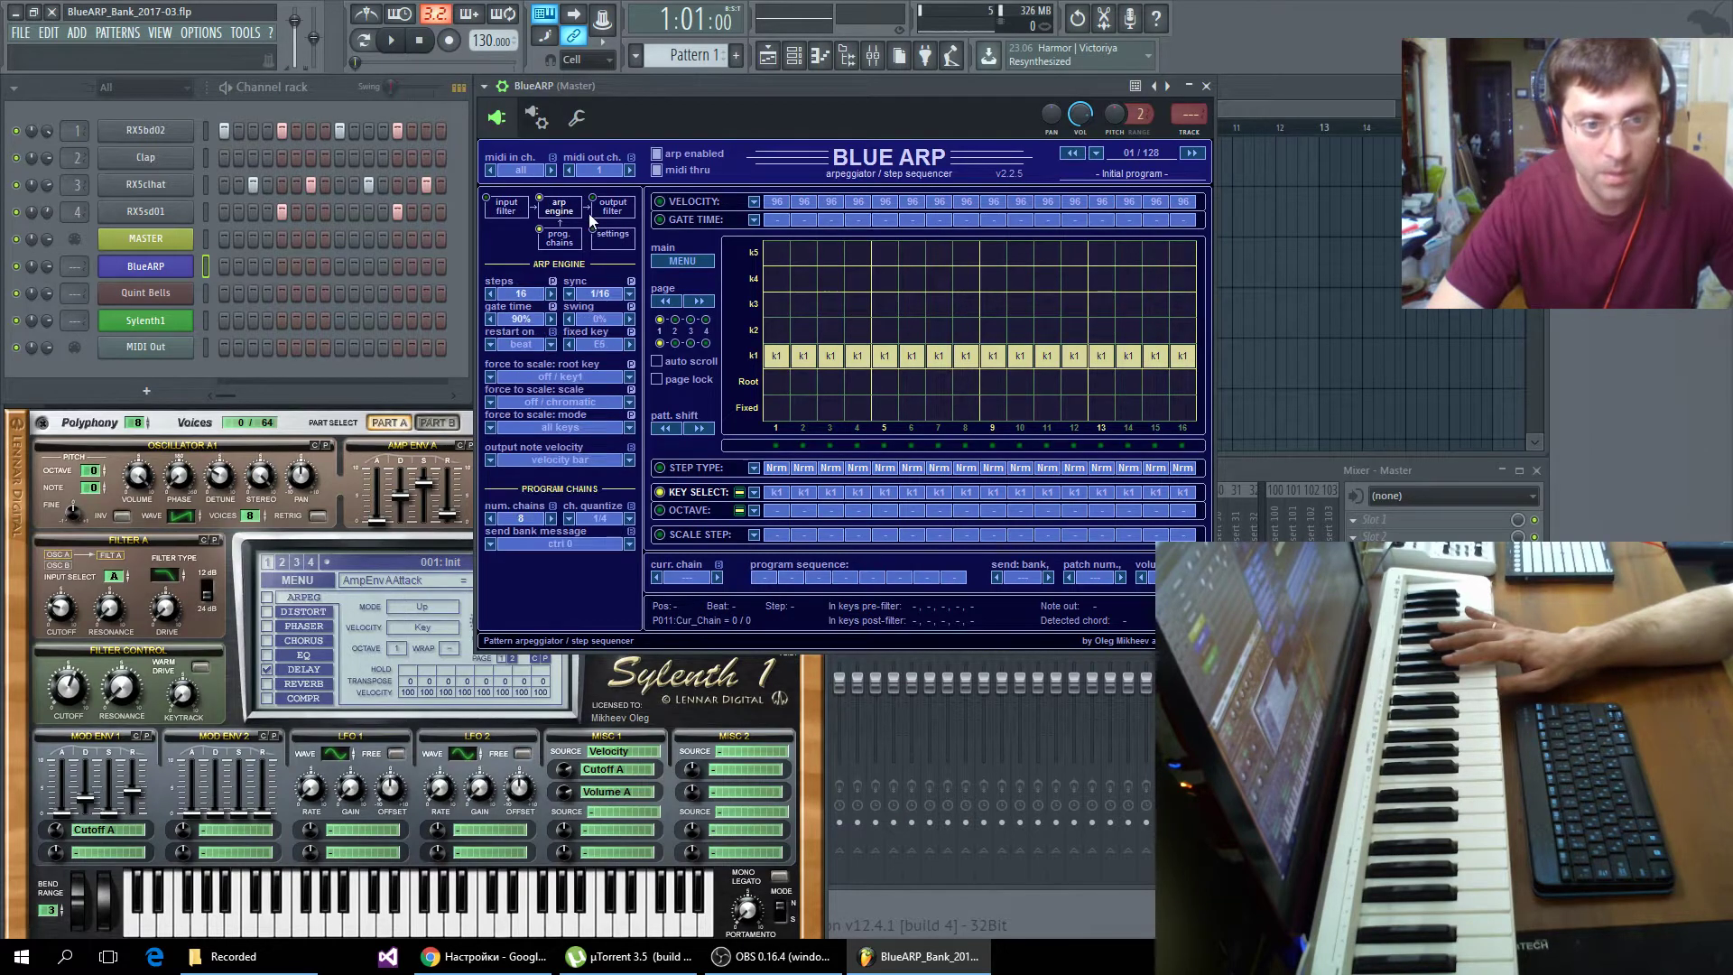
click(612, 213)
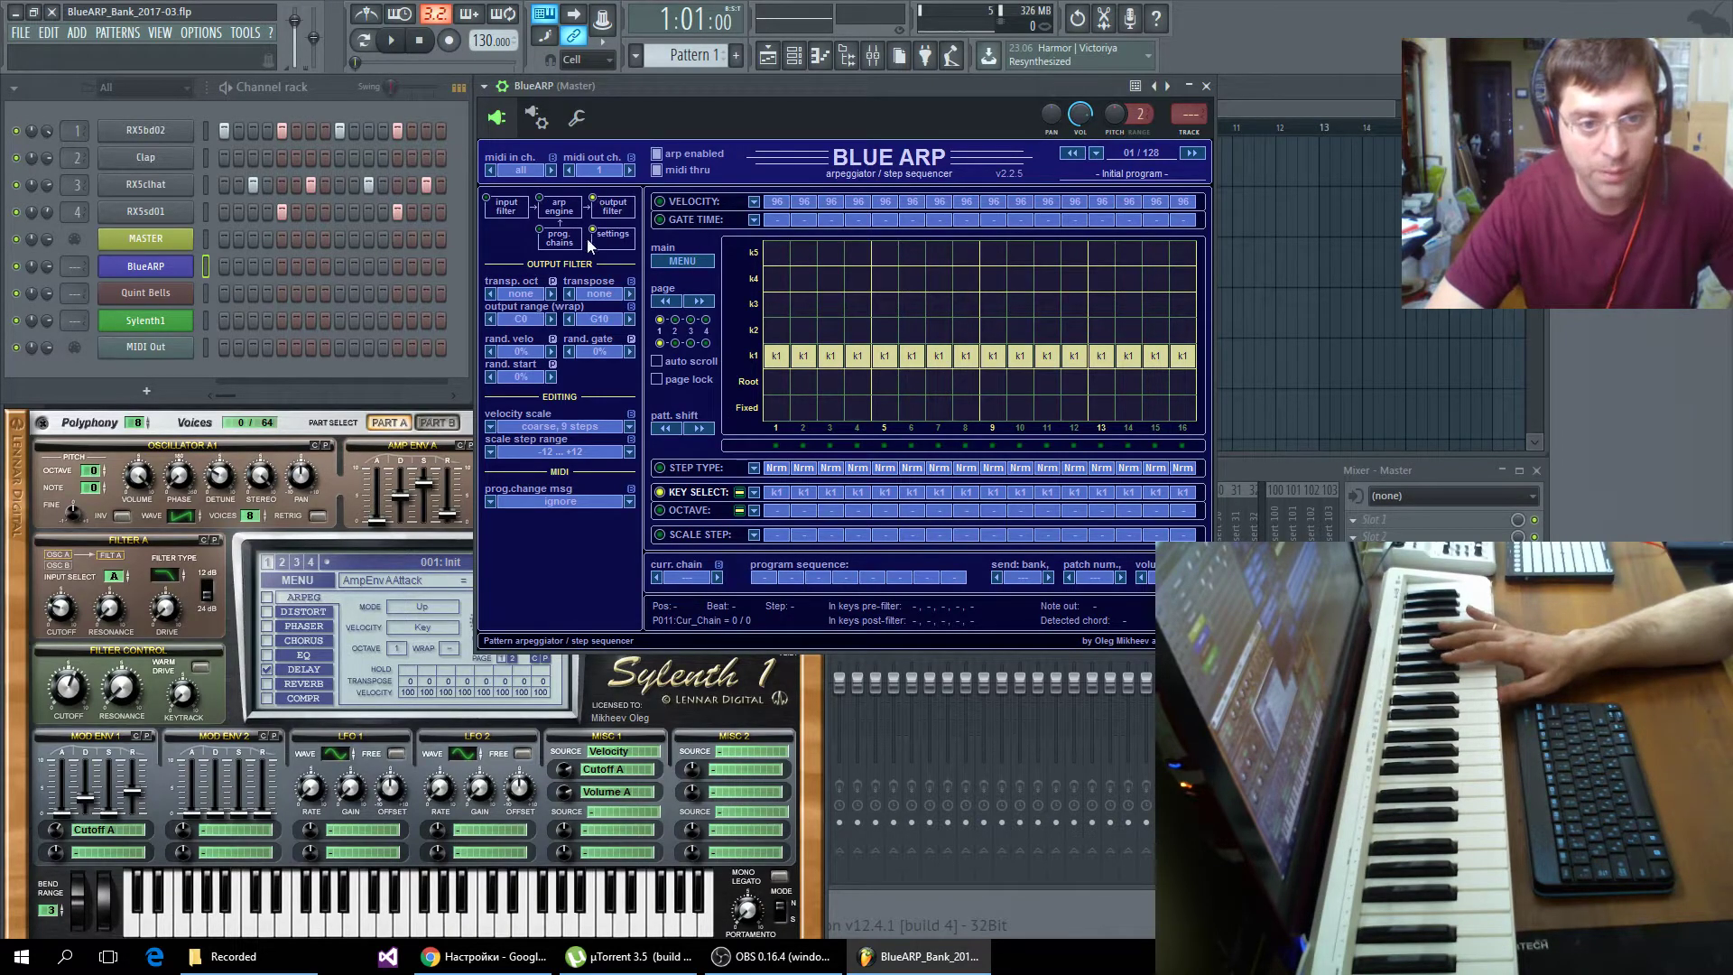
click(569, 208)
click(530, 210)
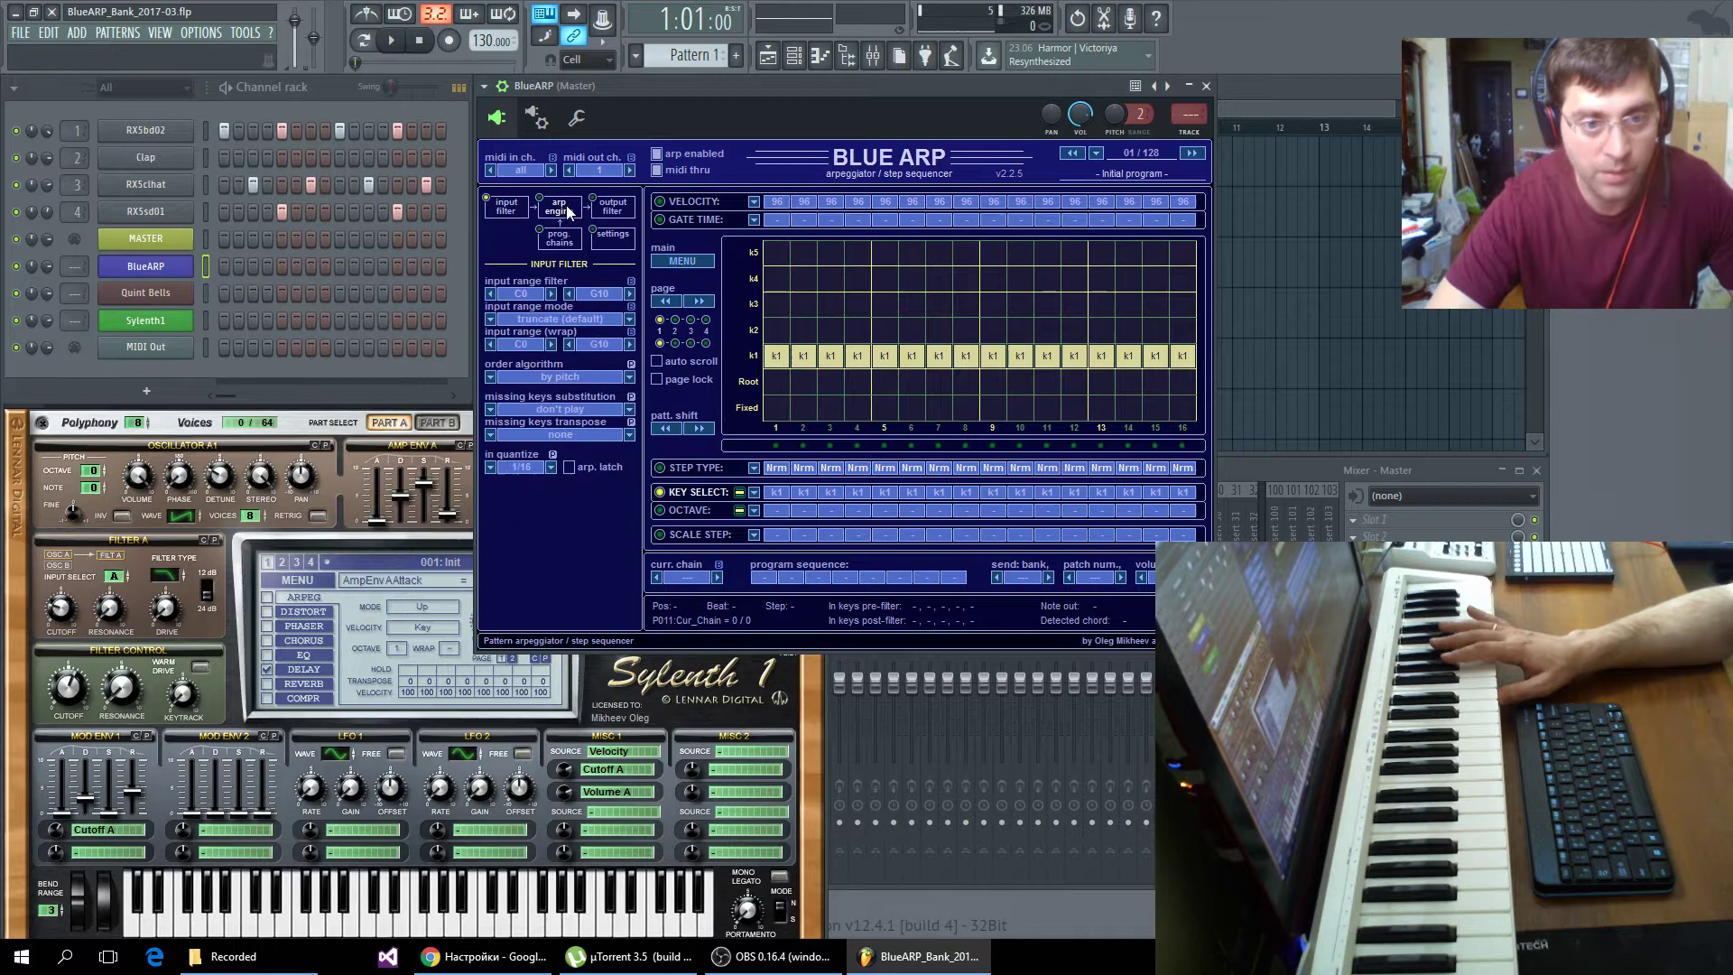
click(566, 204)
click(607, 208)
click(560, 208)
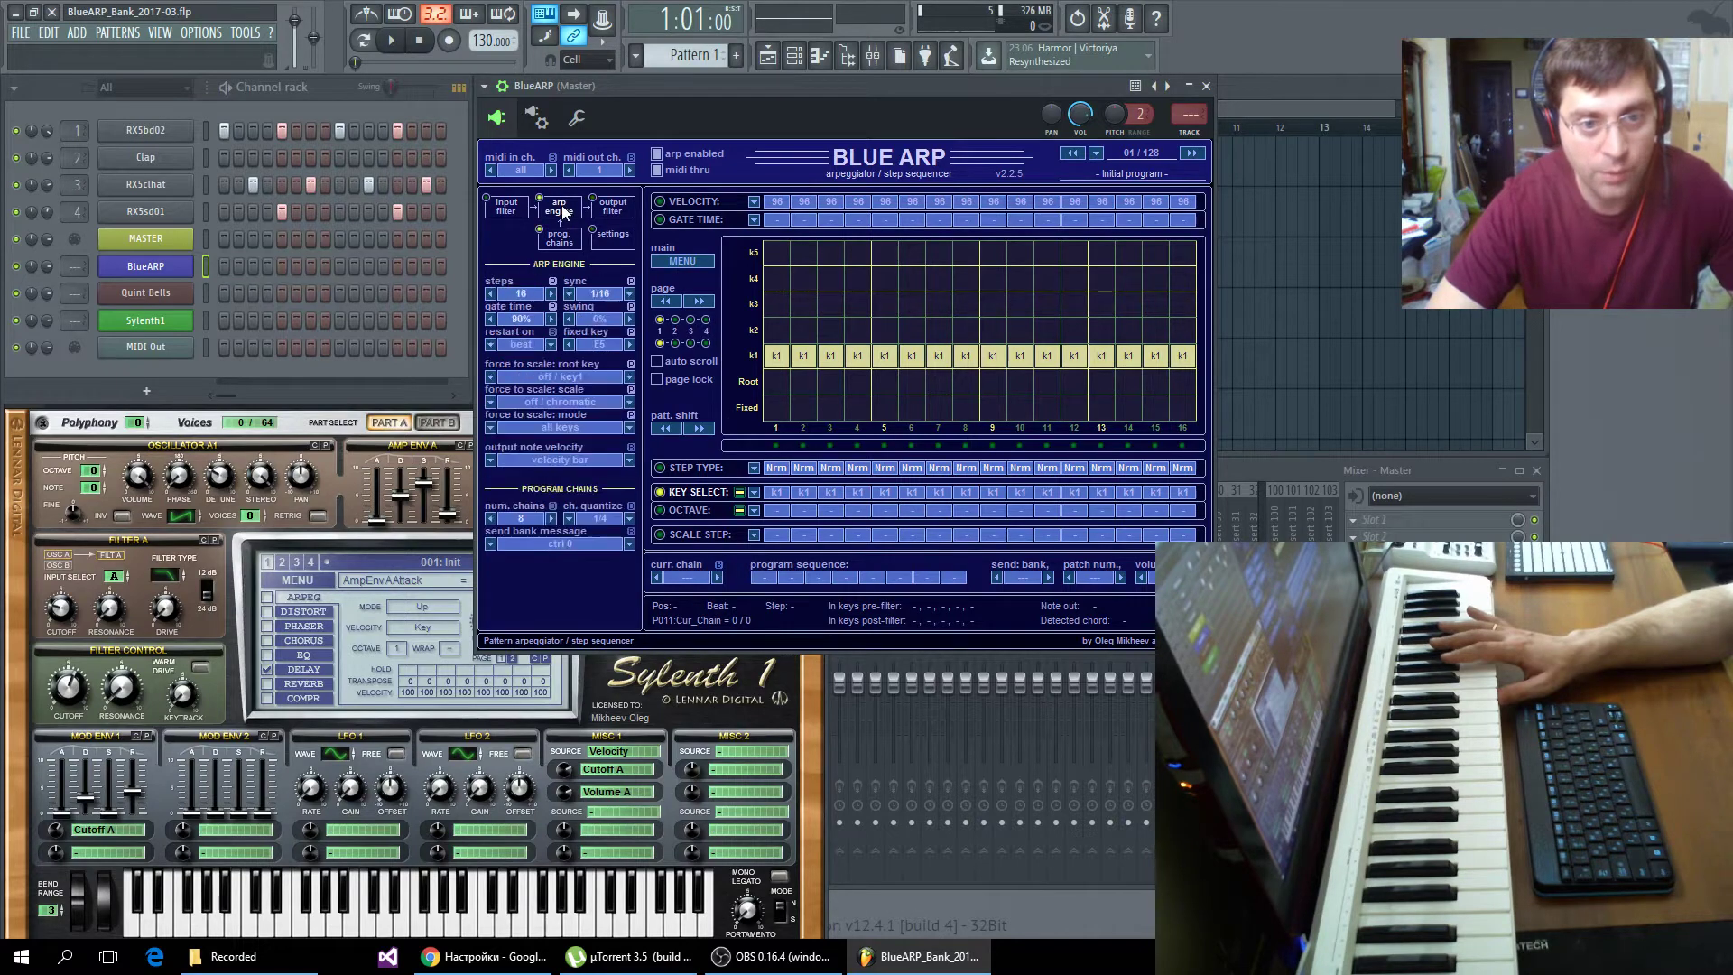
click(502, 209)
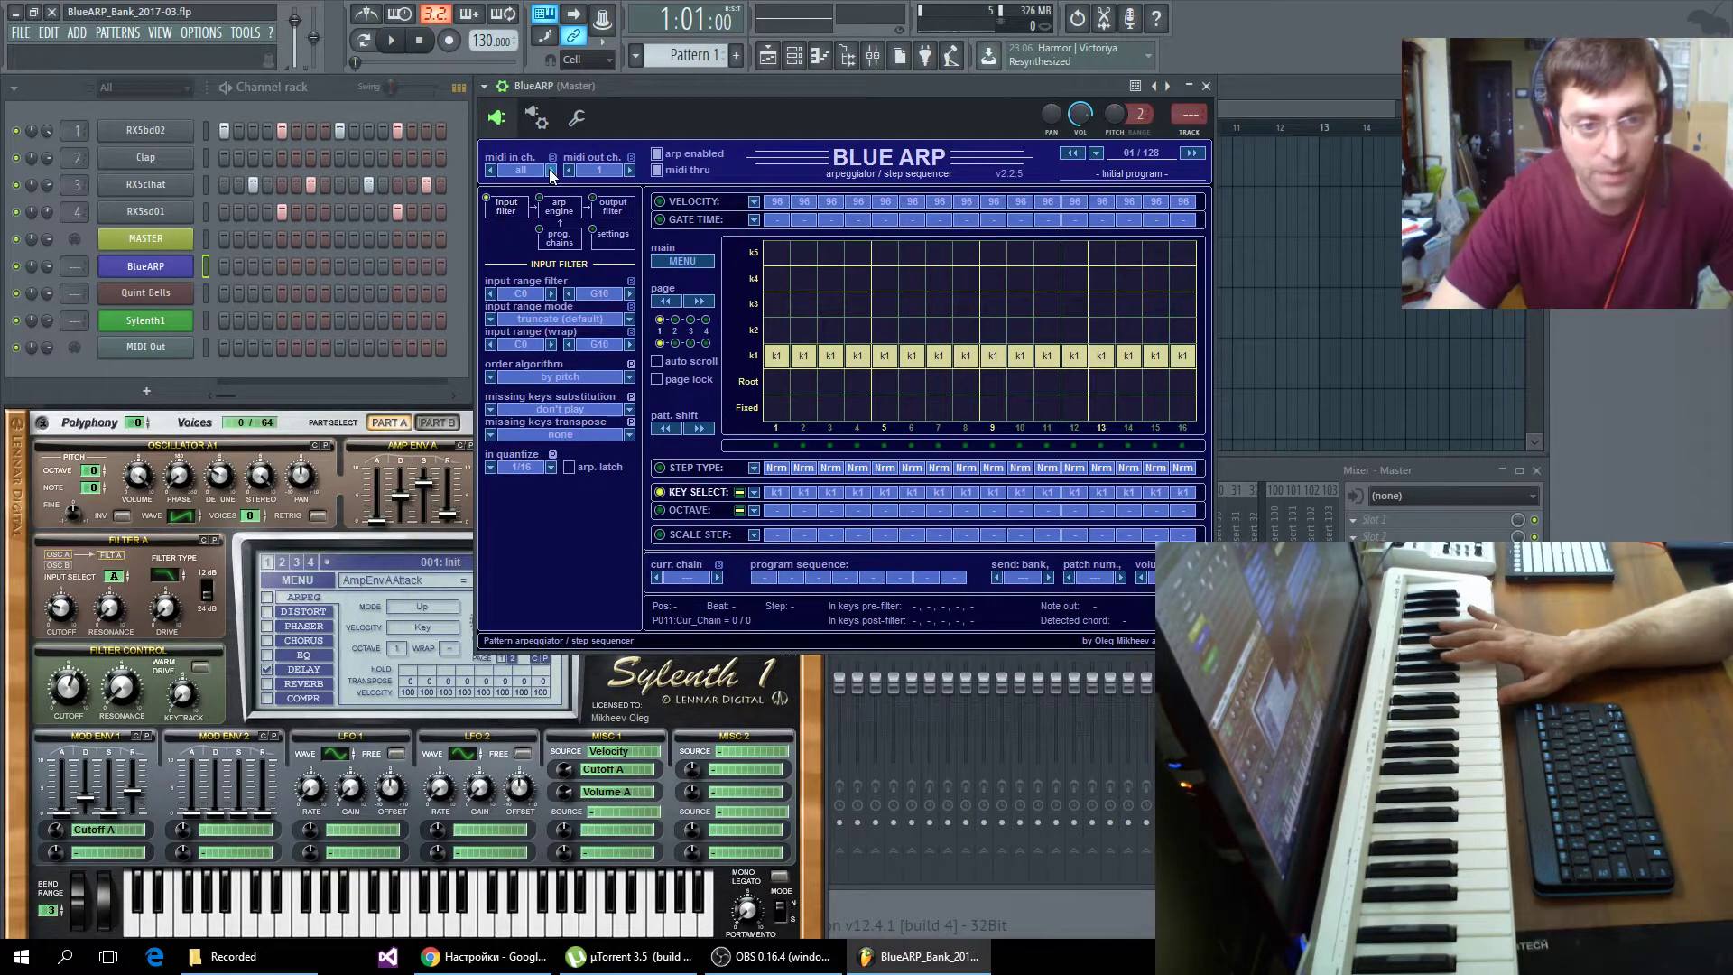
click(559, 208)
click(612, 207)
click(509, 208)
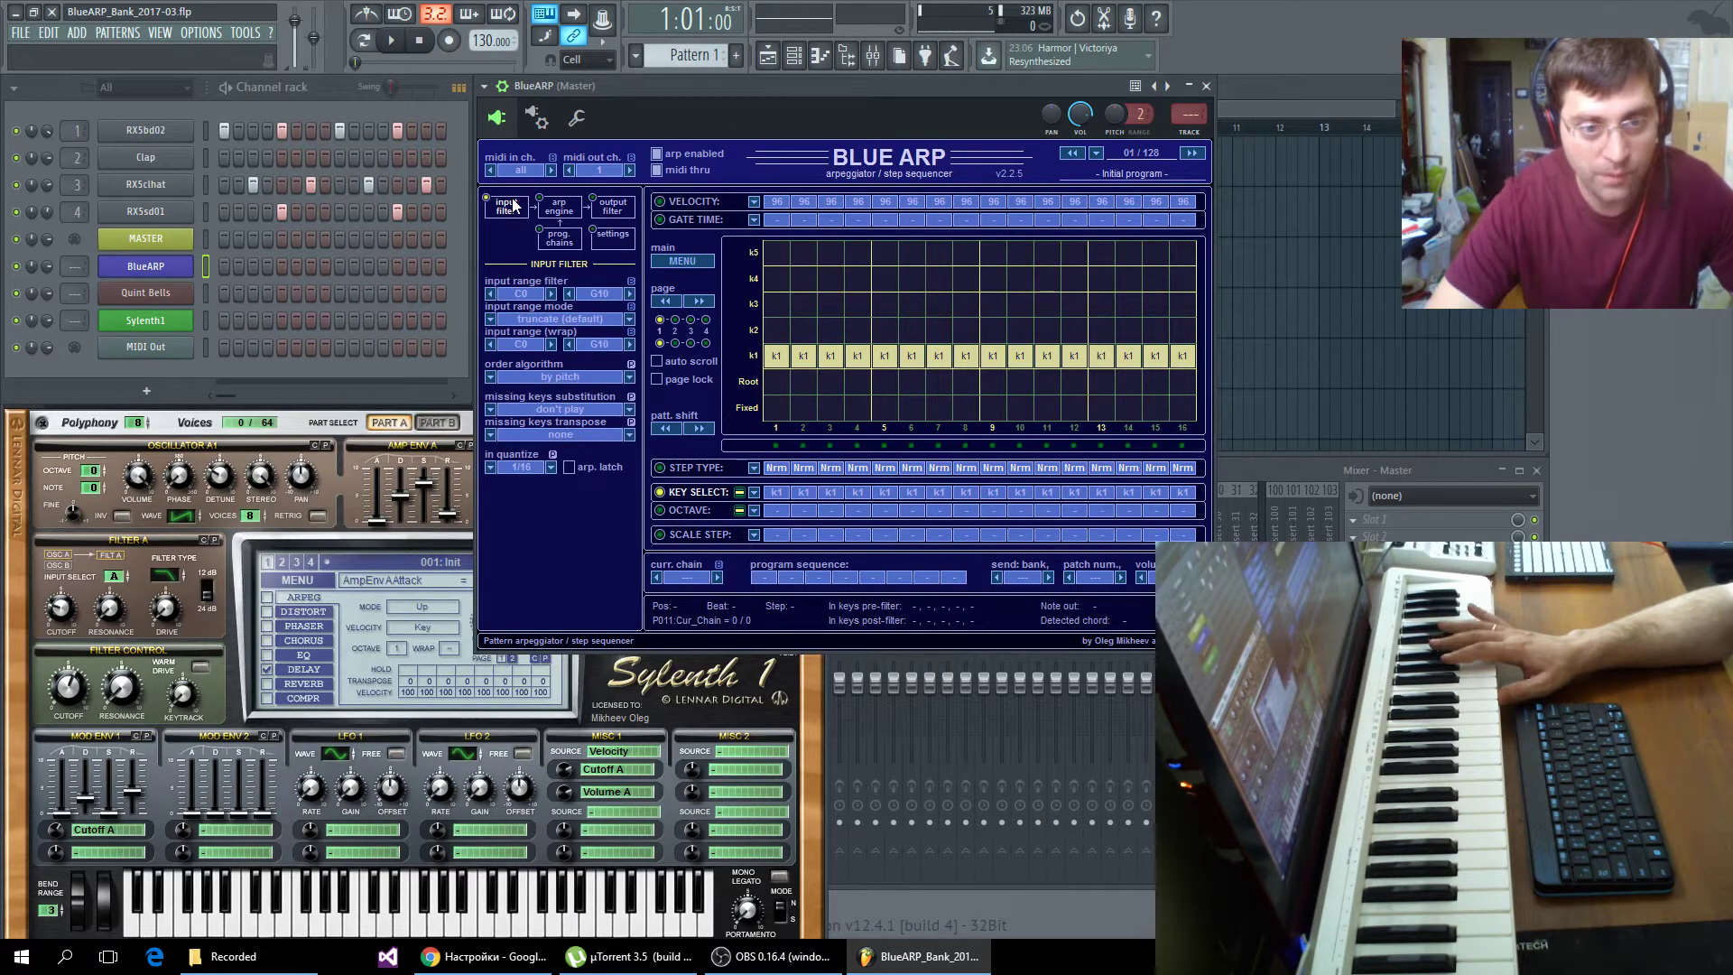
click(490, 412)
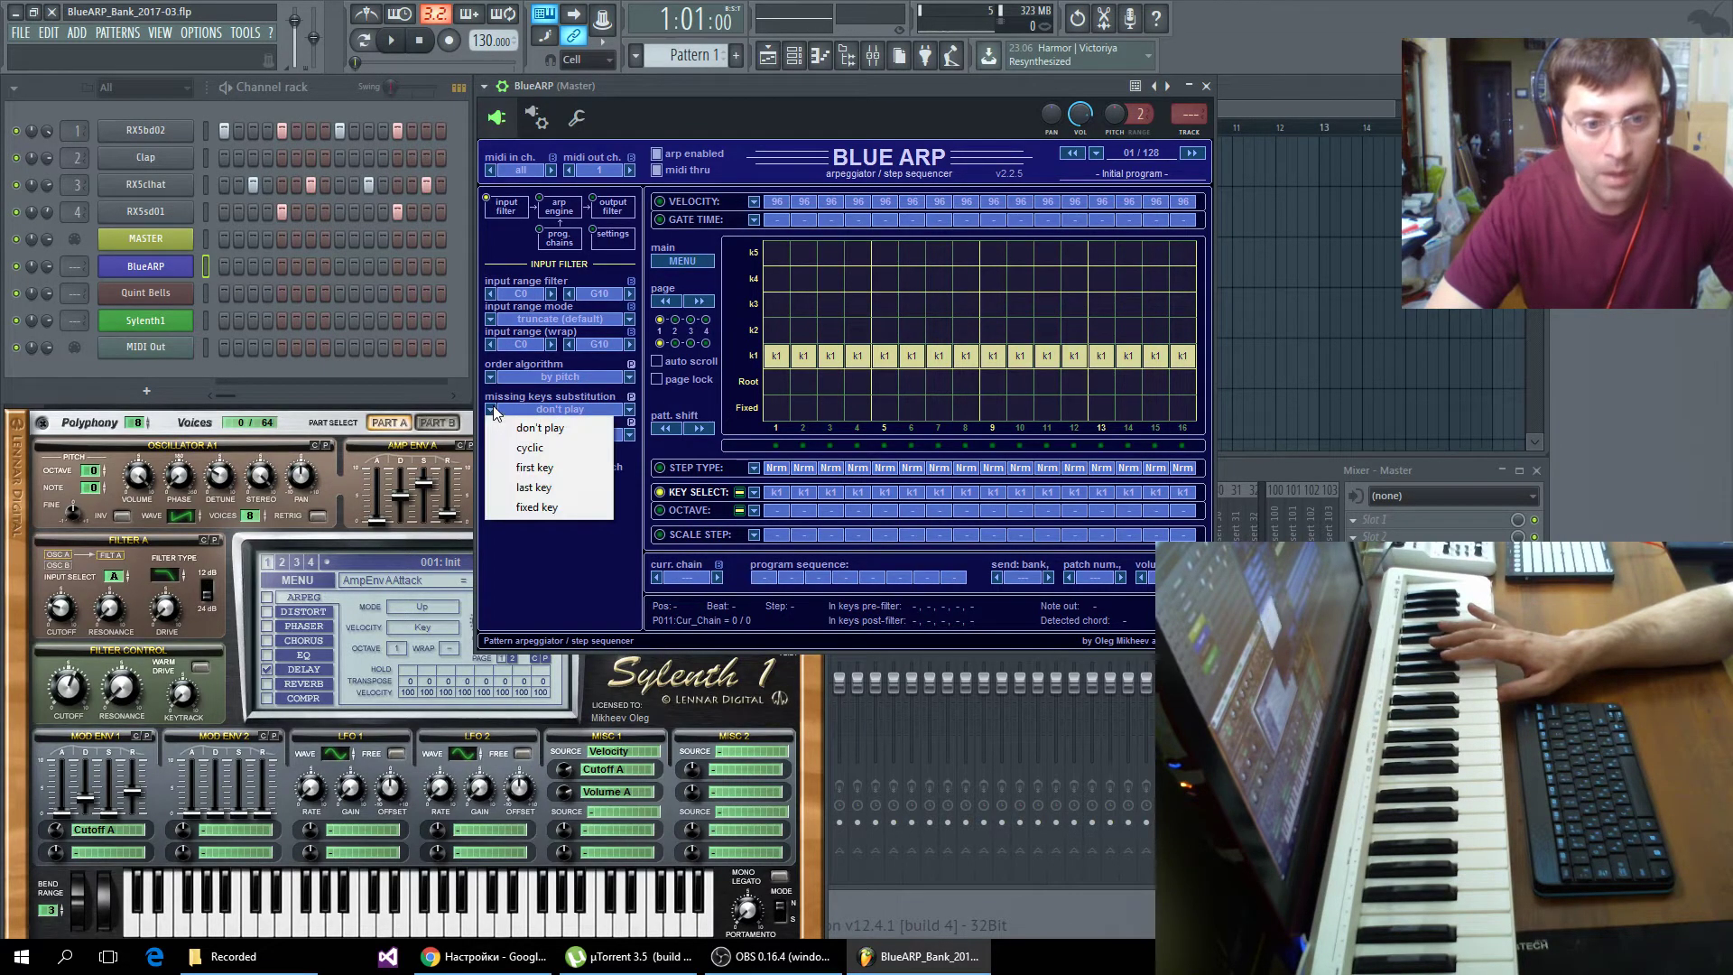
click(532, 448)
click(490, 434)
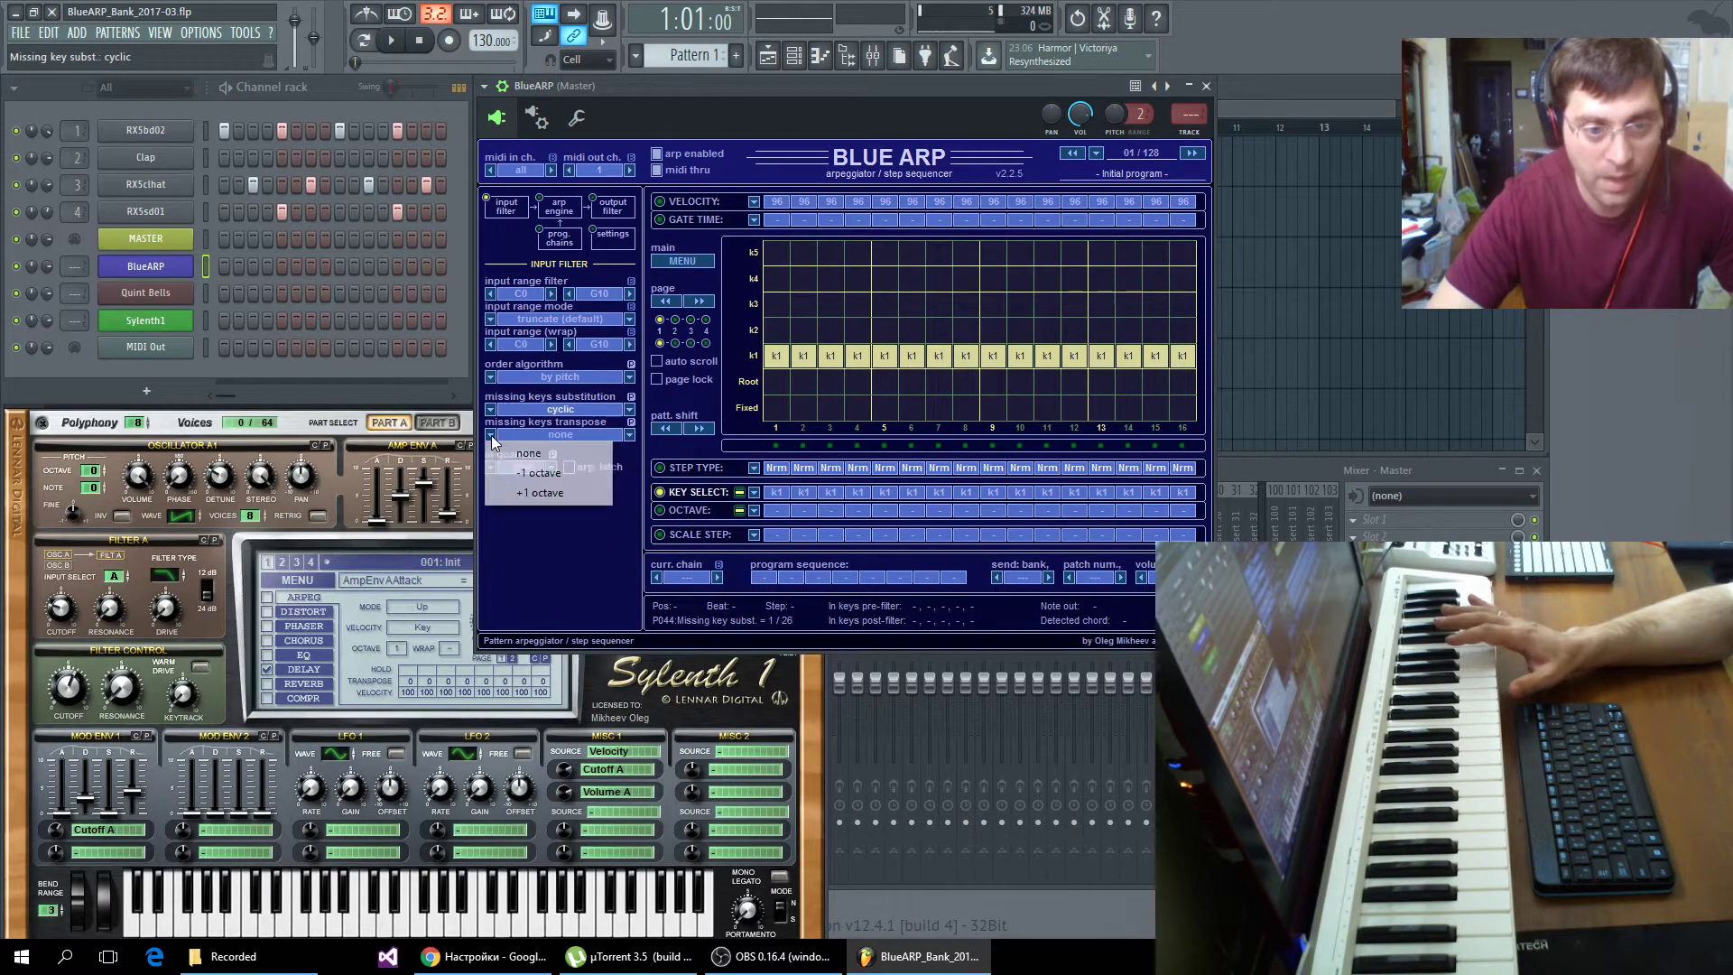
click(563, 480)
click(492, 434)
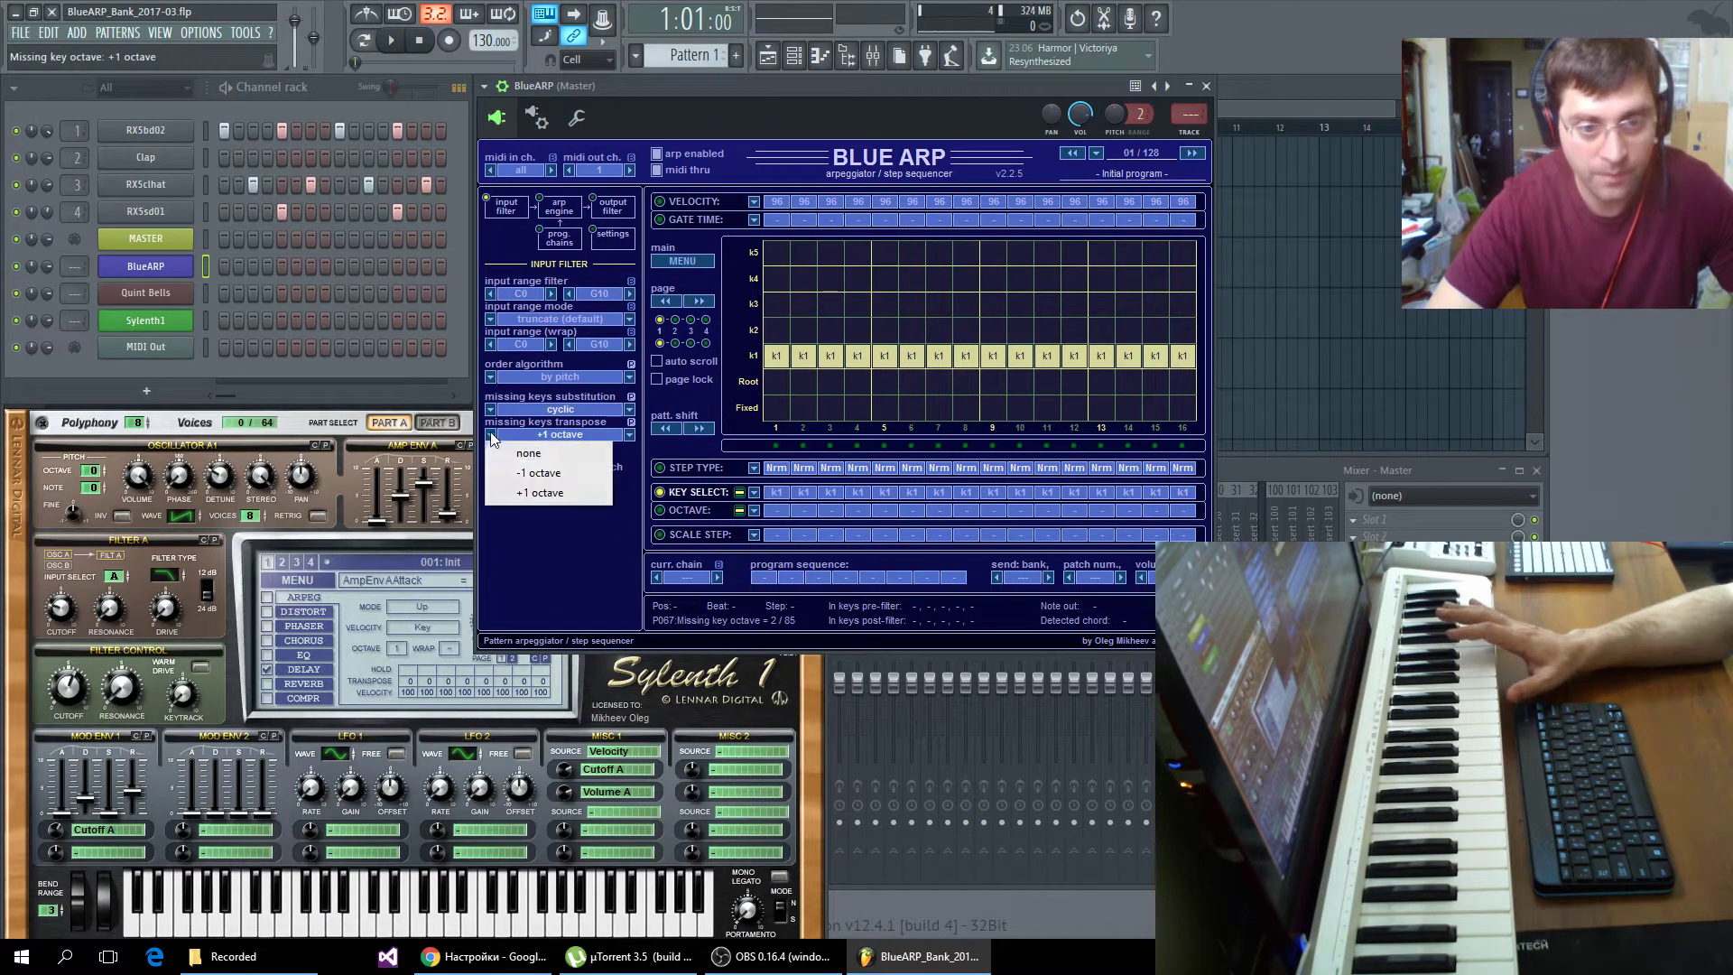
click(578, 451)
click(495, 408)
click(519, 428)
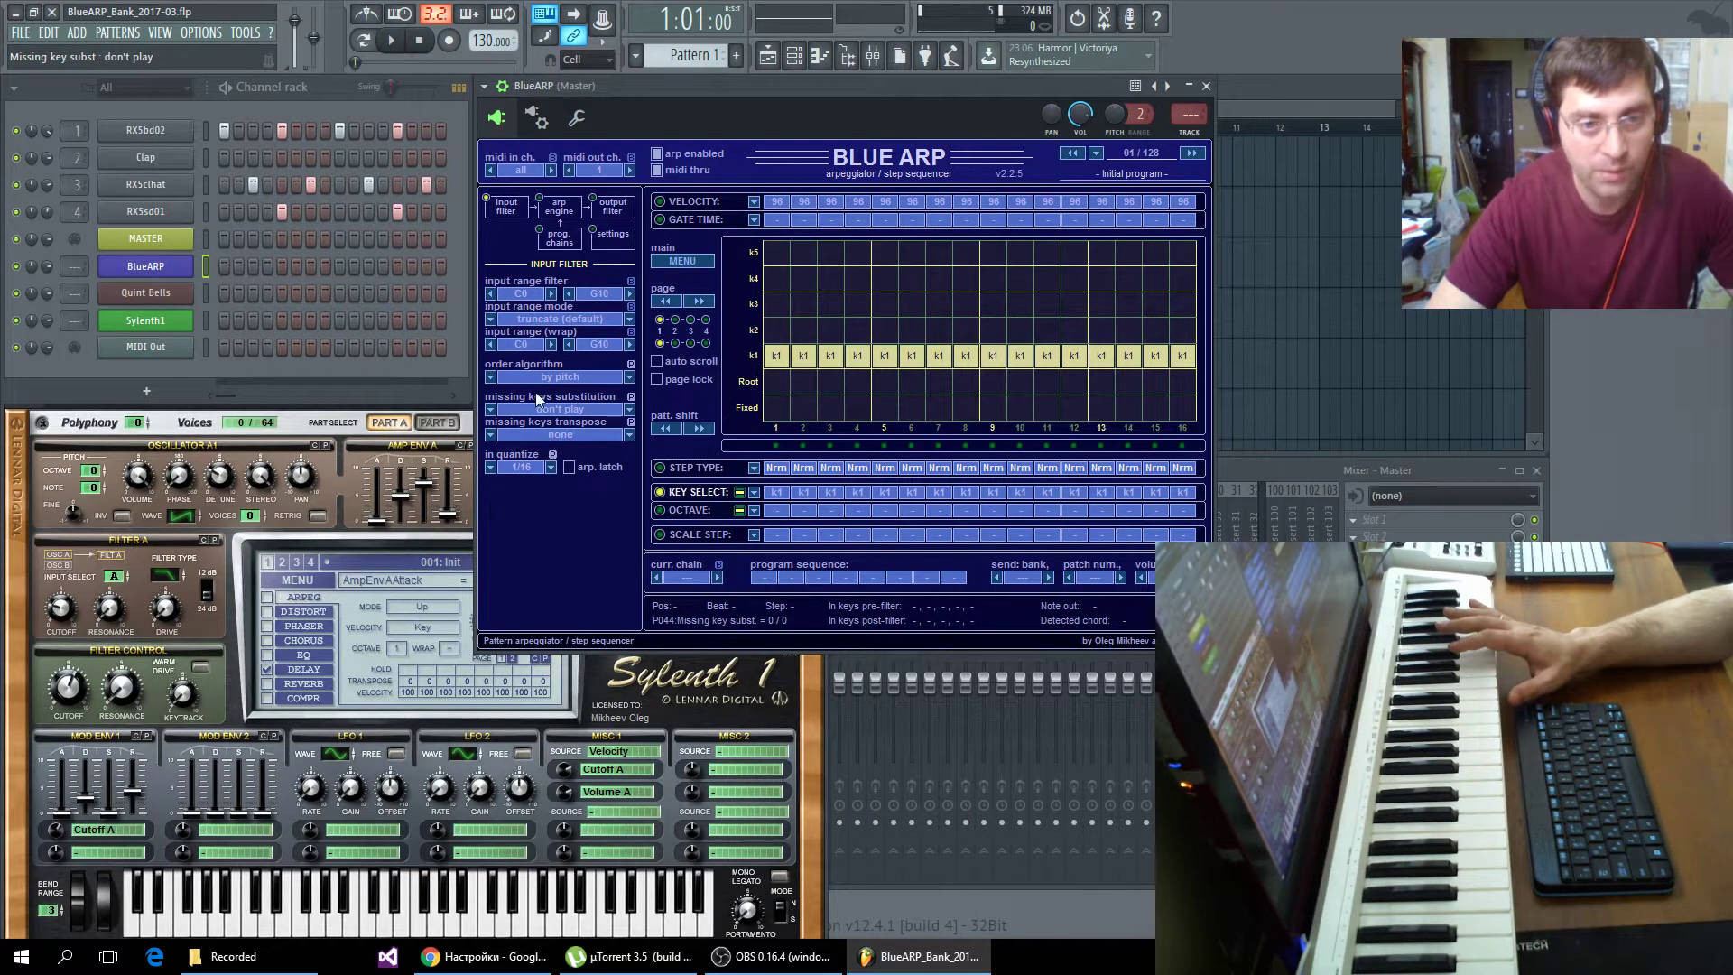
- On the arp engine page, force notes to the minor scale with root key fixed at A
click(557, 211)
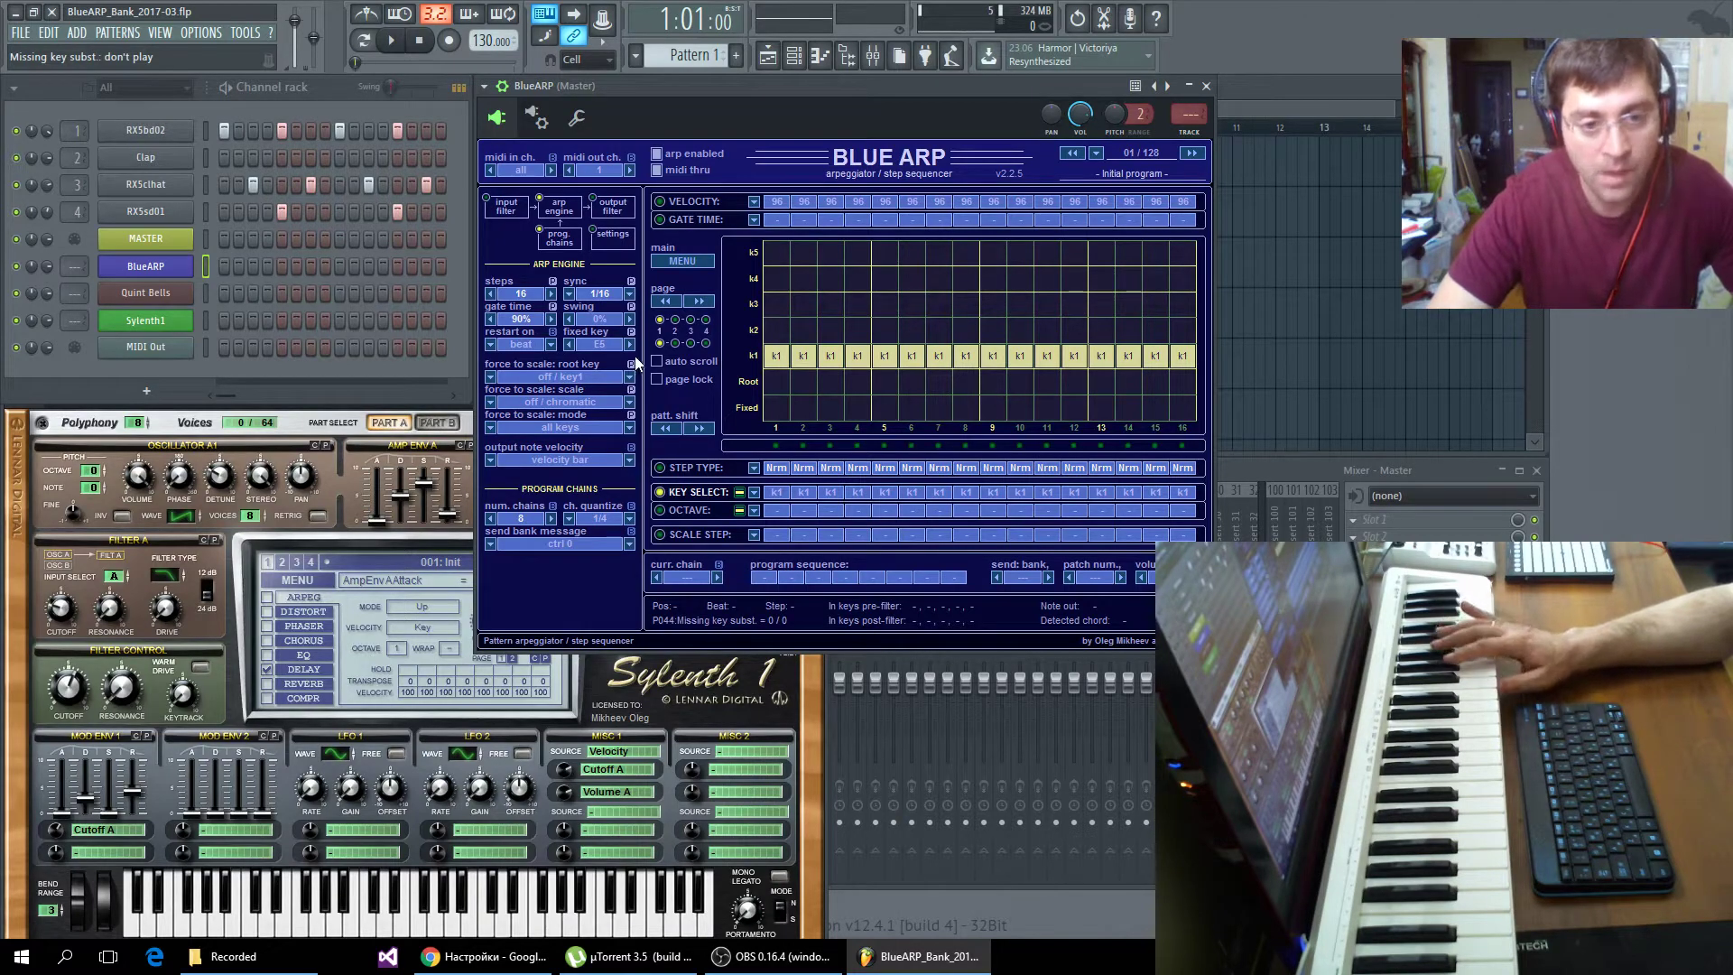
click(492, 380)
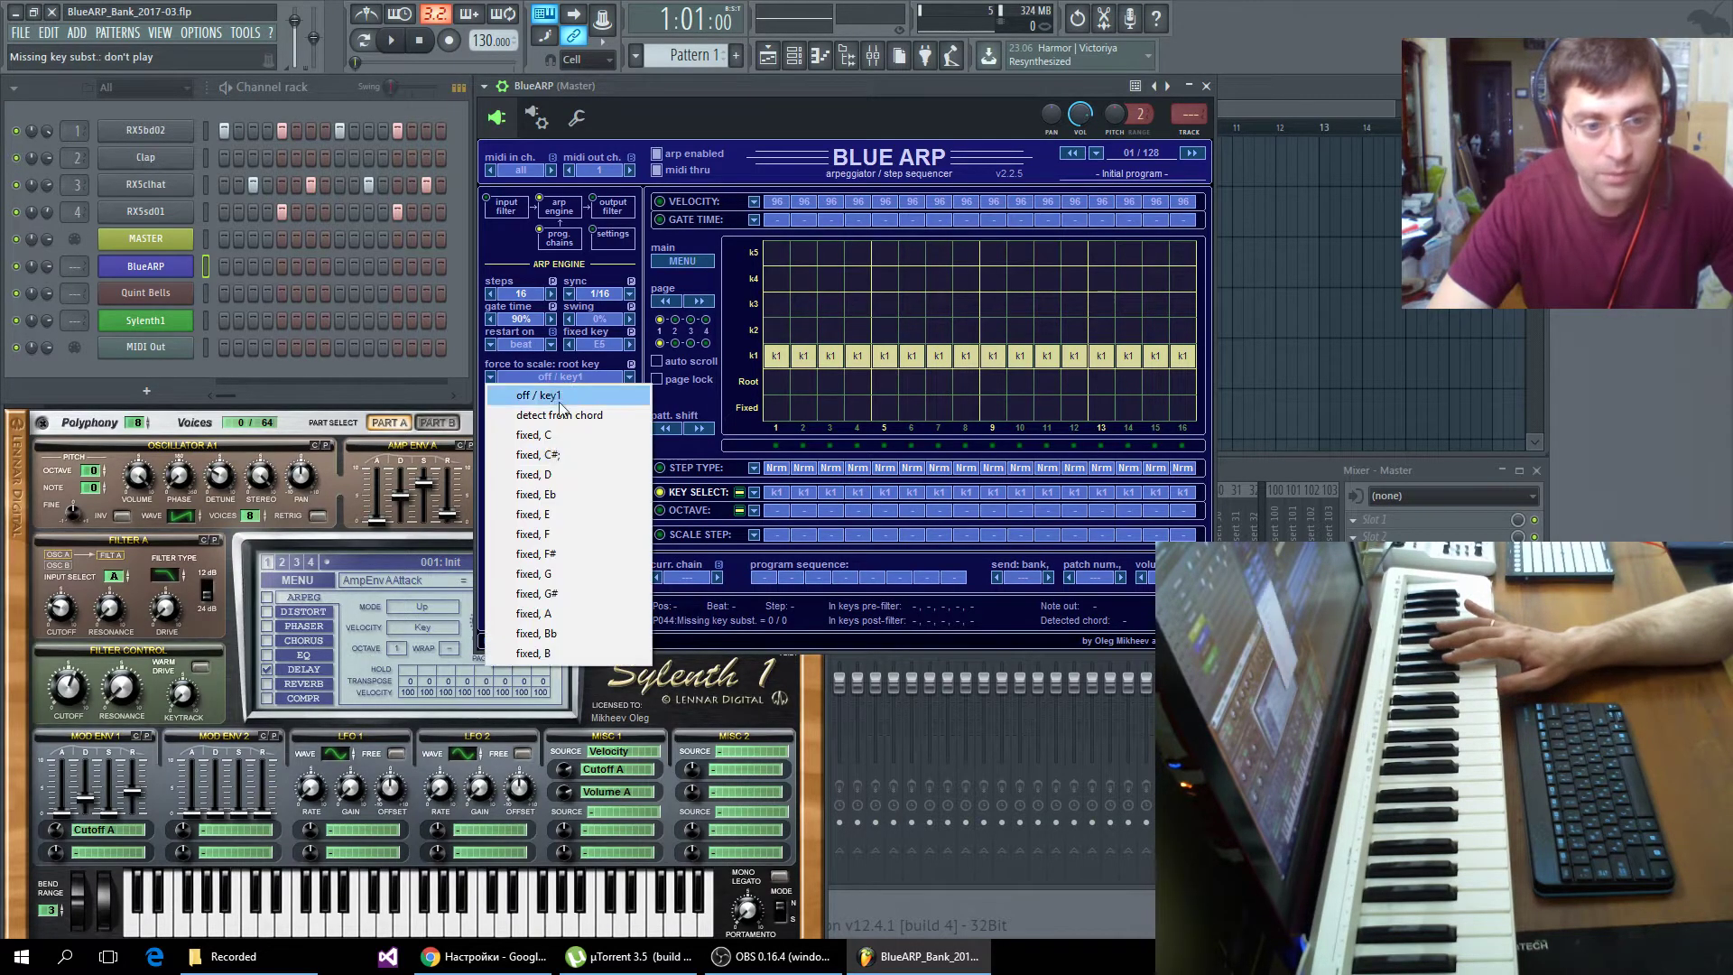
click(532, 613)
click(494, 403)
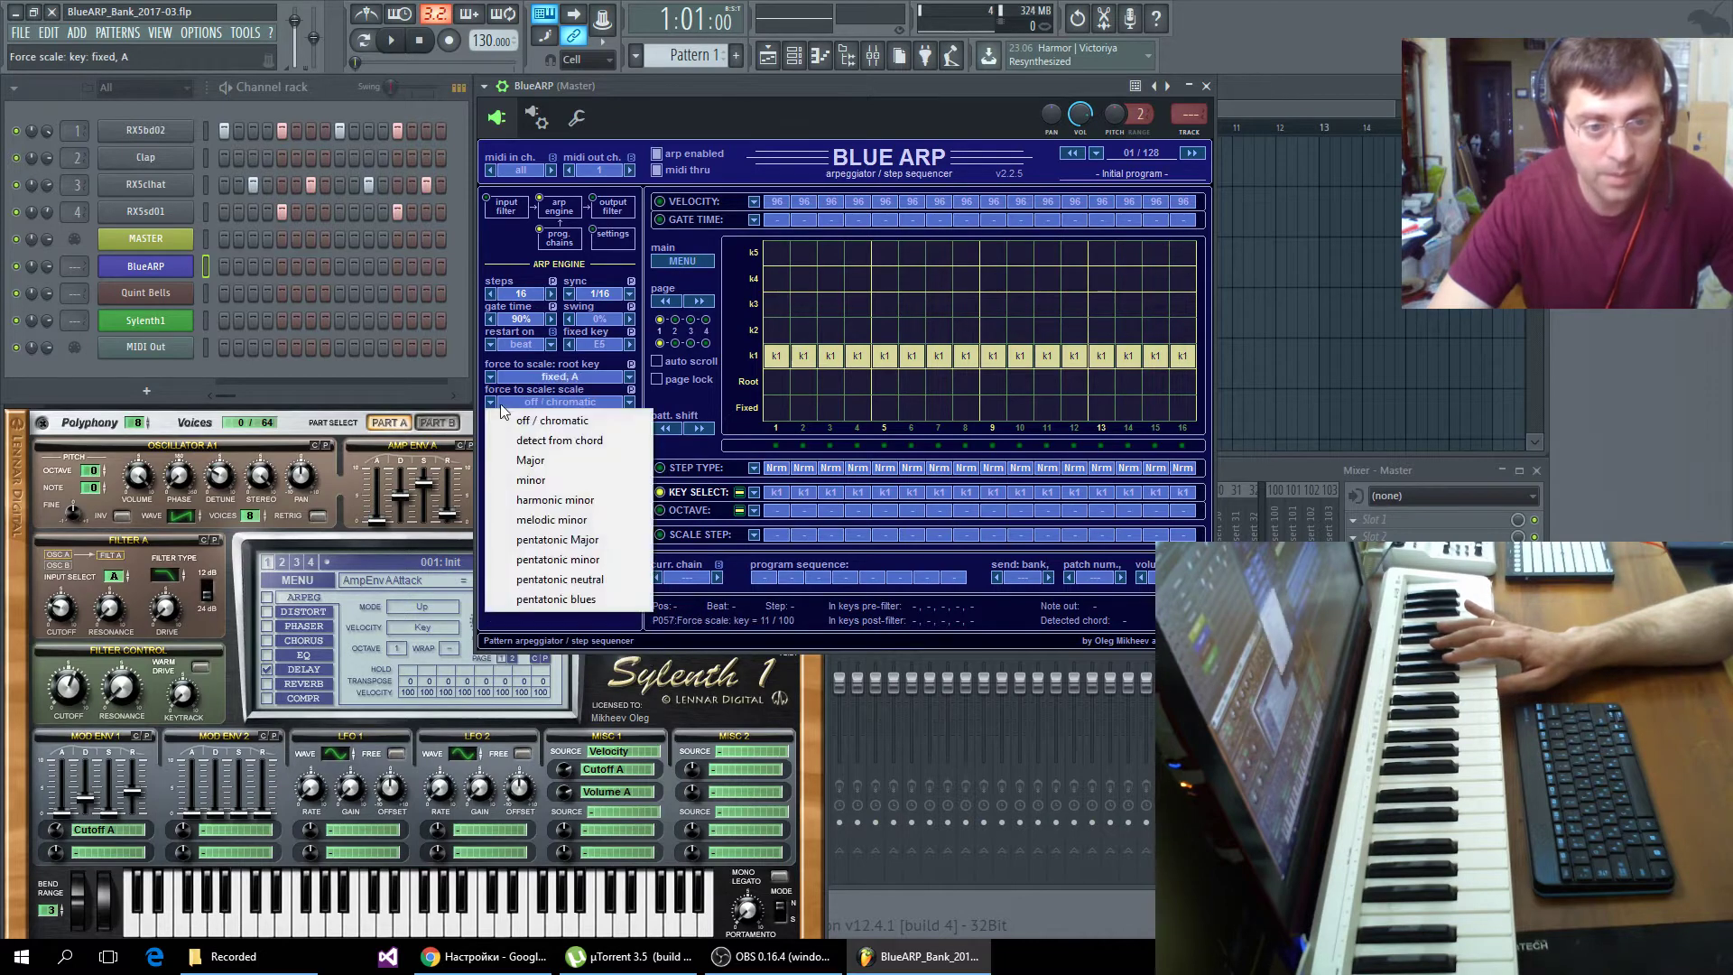
click(532, 481)
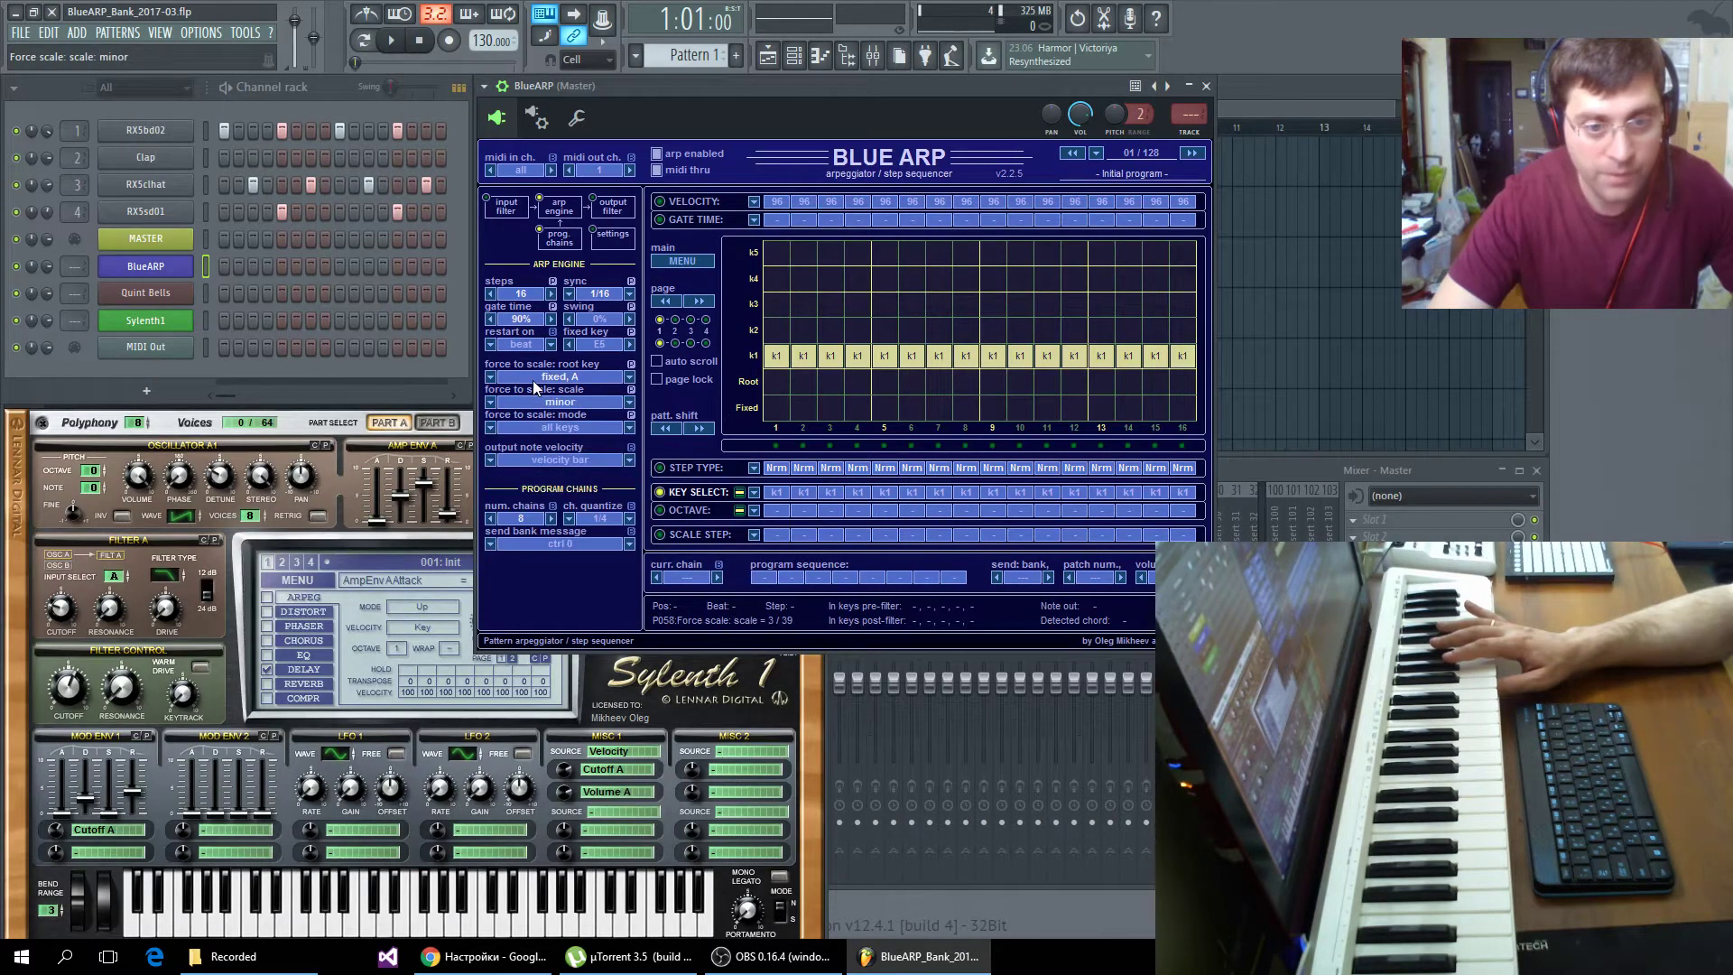
click(686, 537)
- Raise step 3 by +3 and step 14 by +4 in the scale-step grid
click(838, 310)
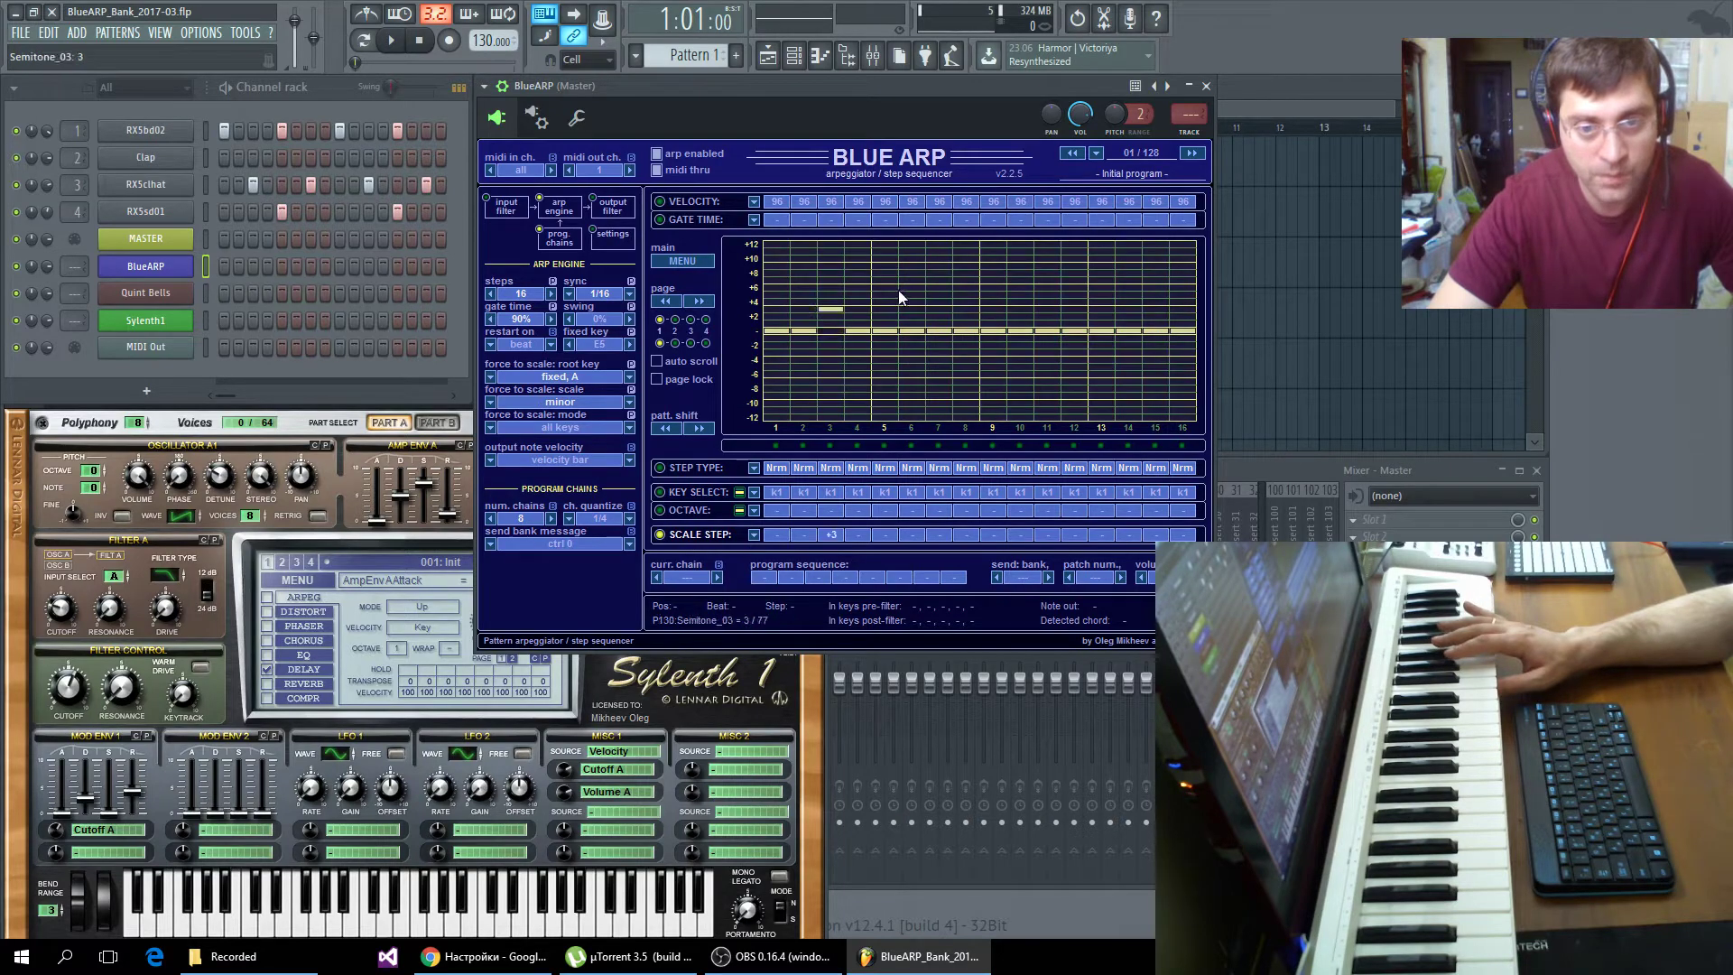
click(1130, 302)
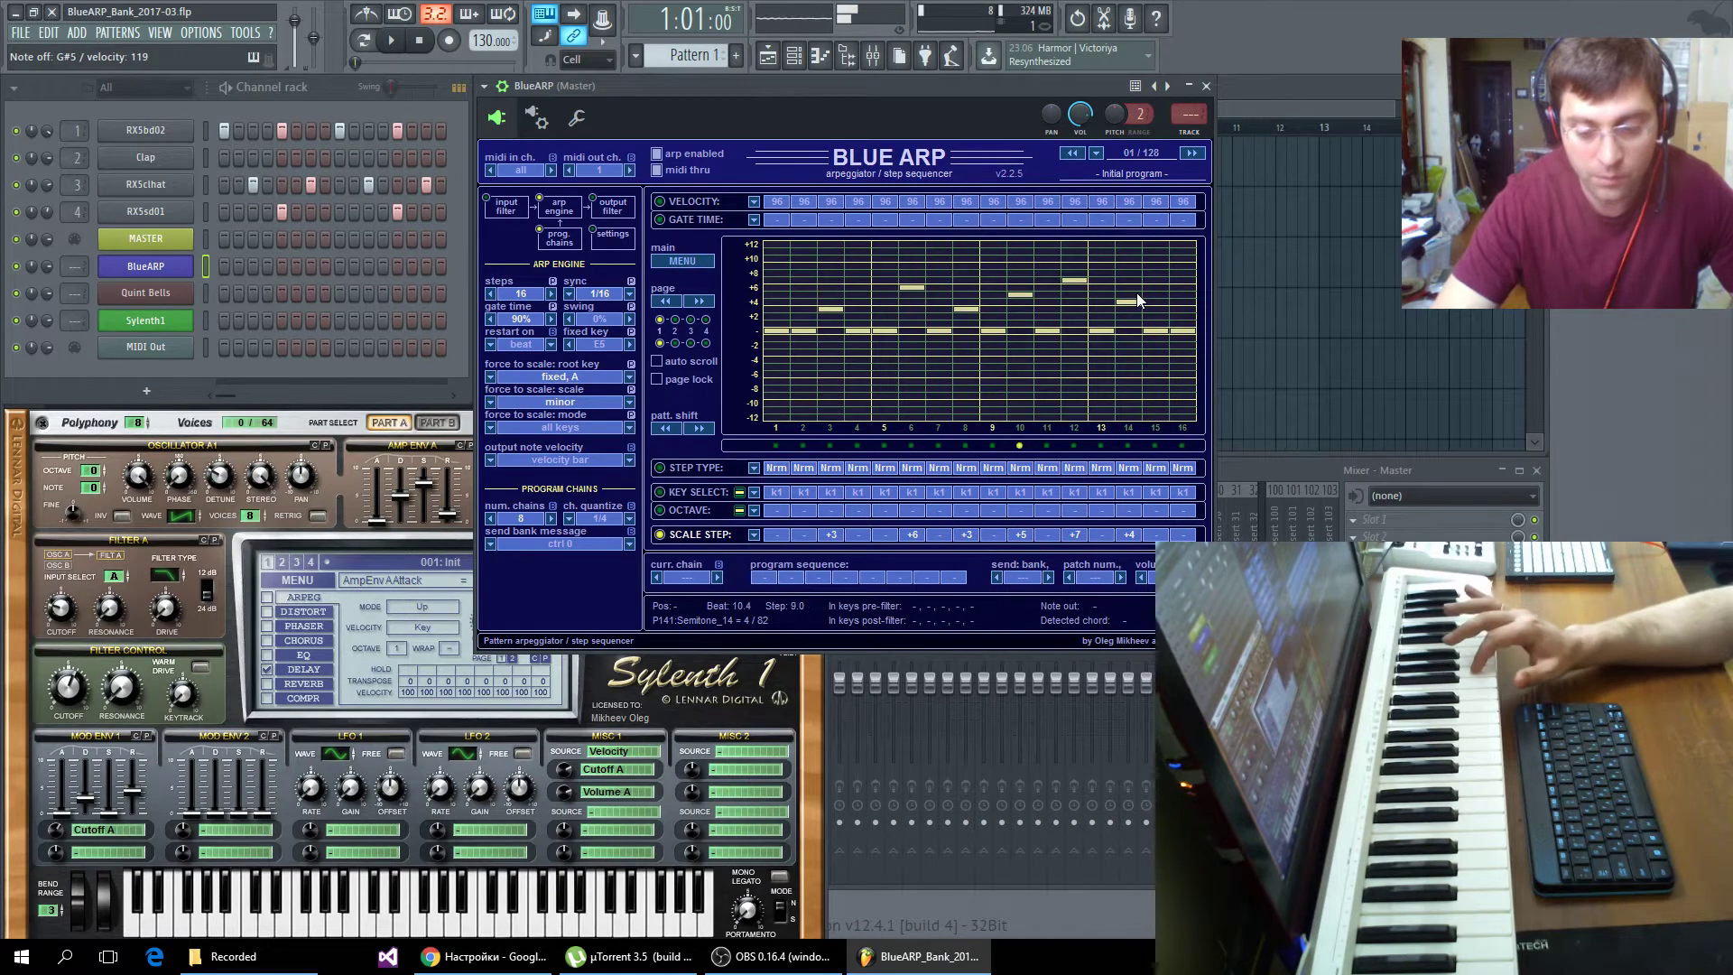
click(491, 429)
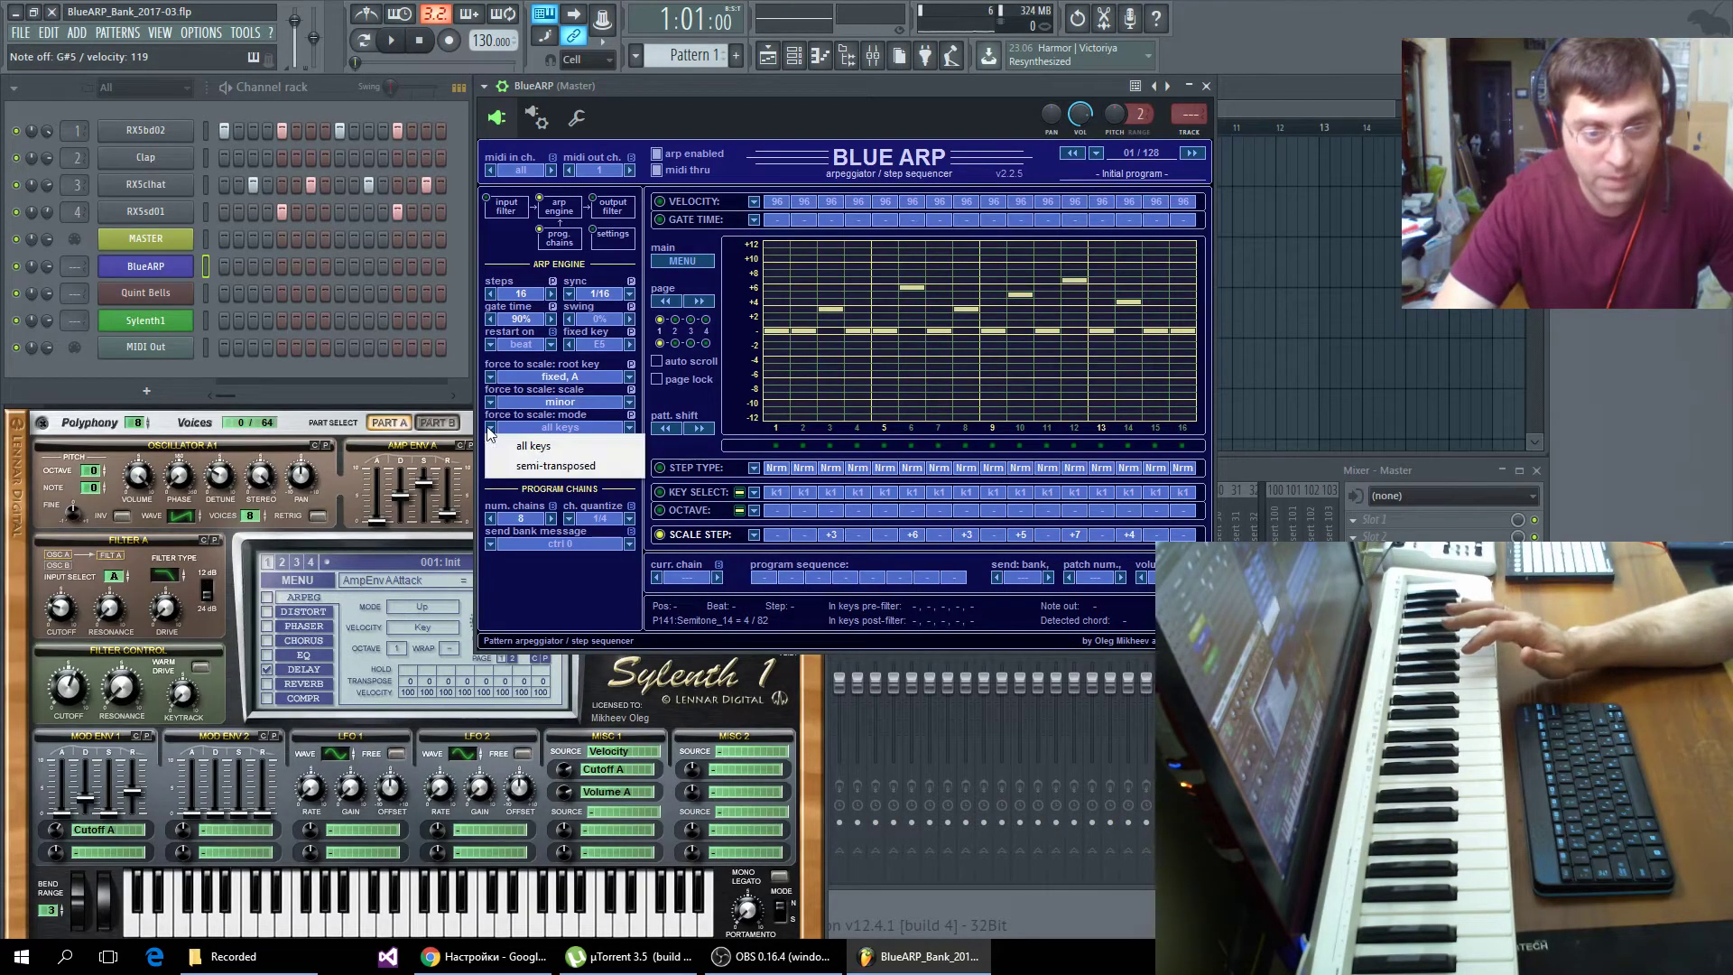
click(536, 467)
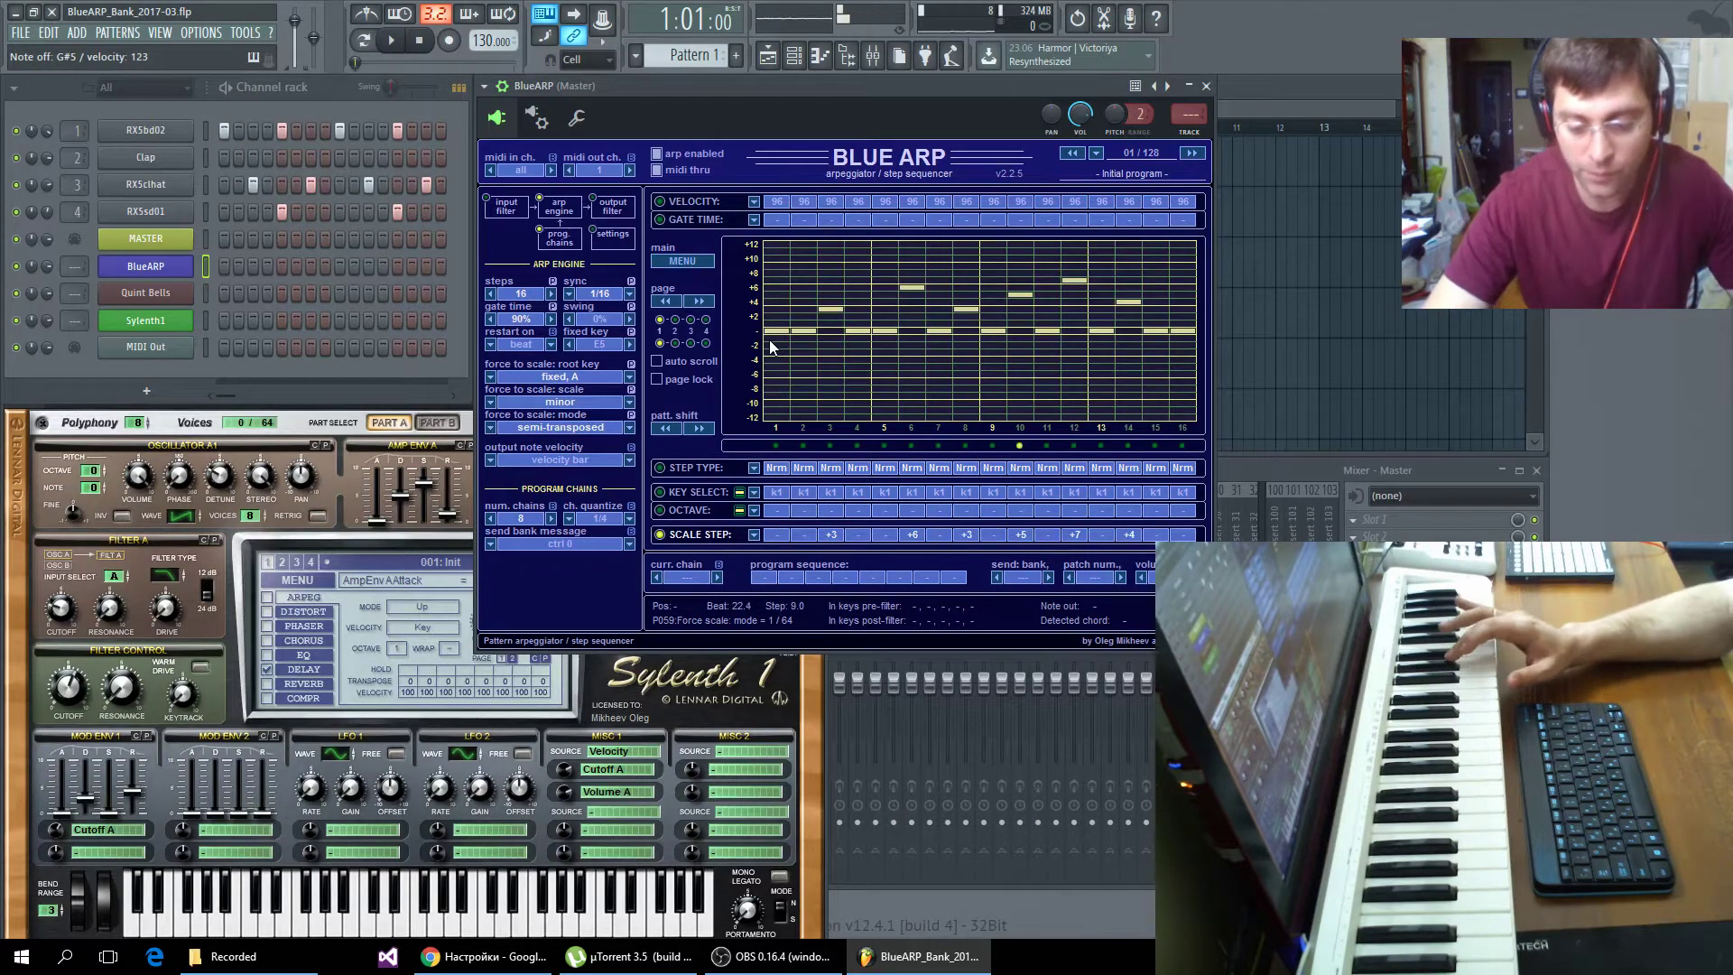
click(491, 428)
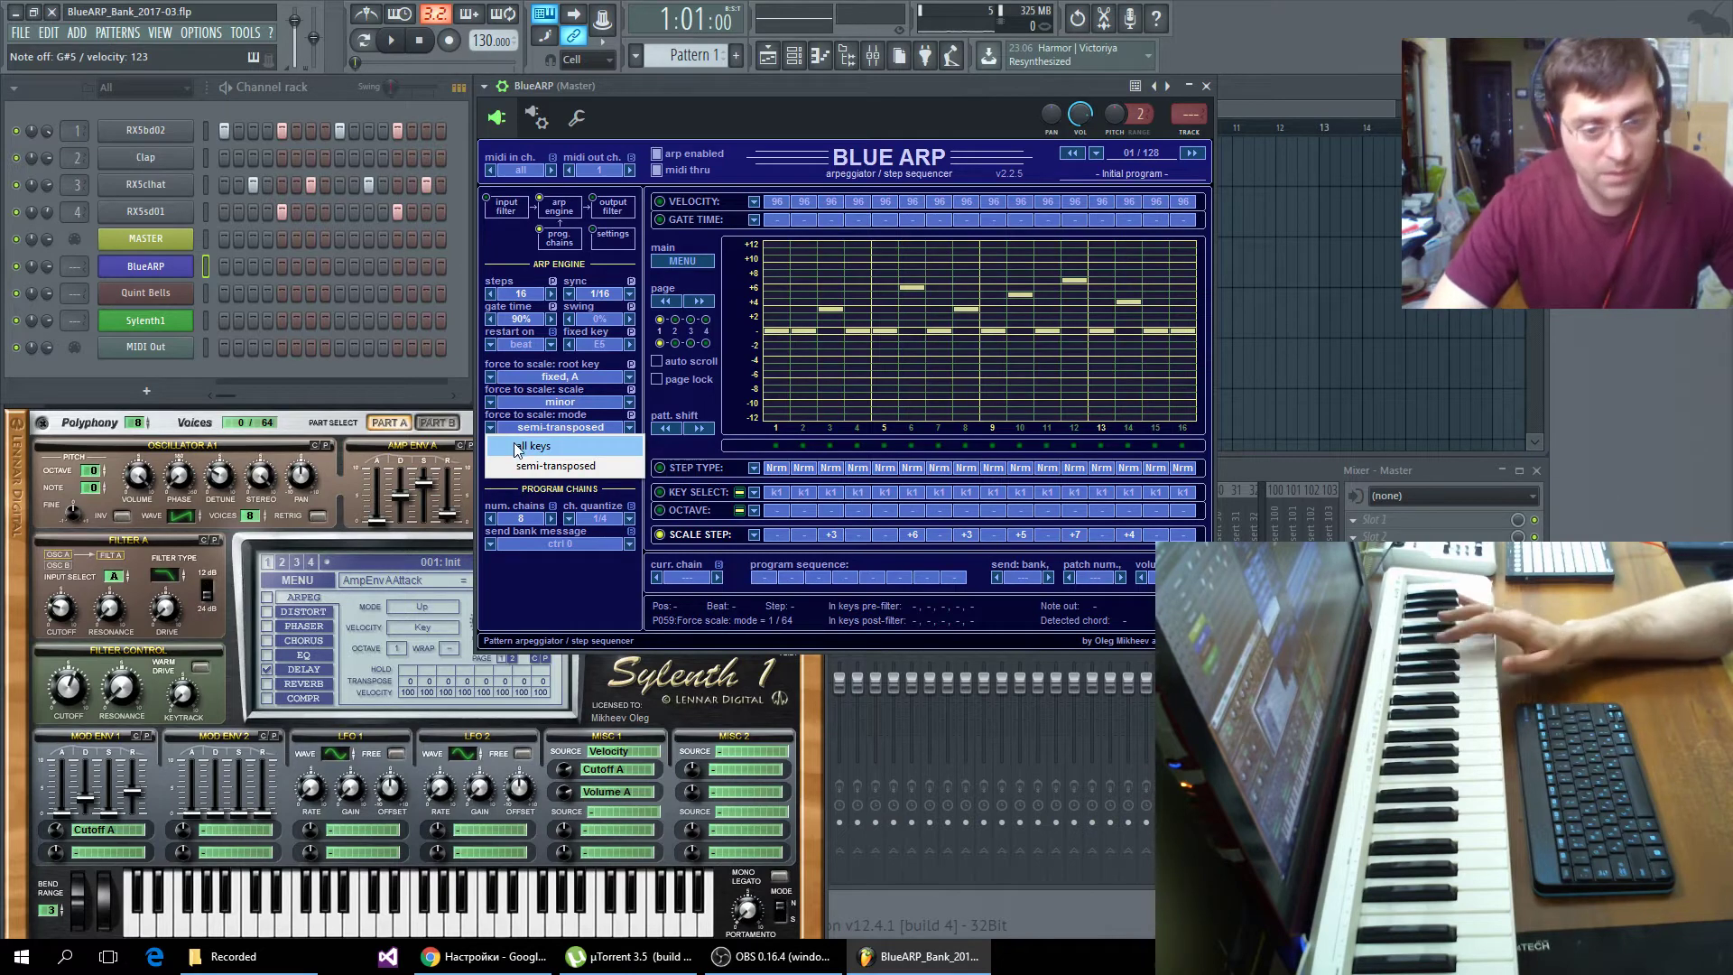
click(516, 446)
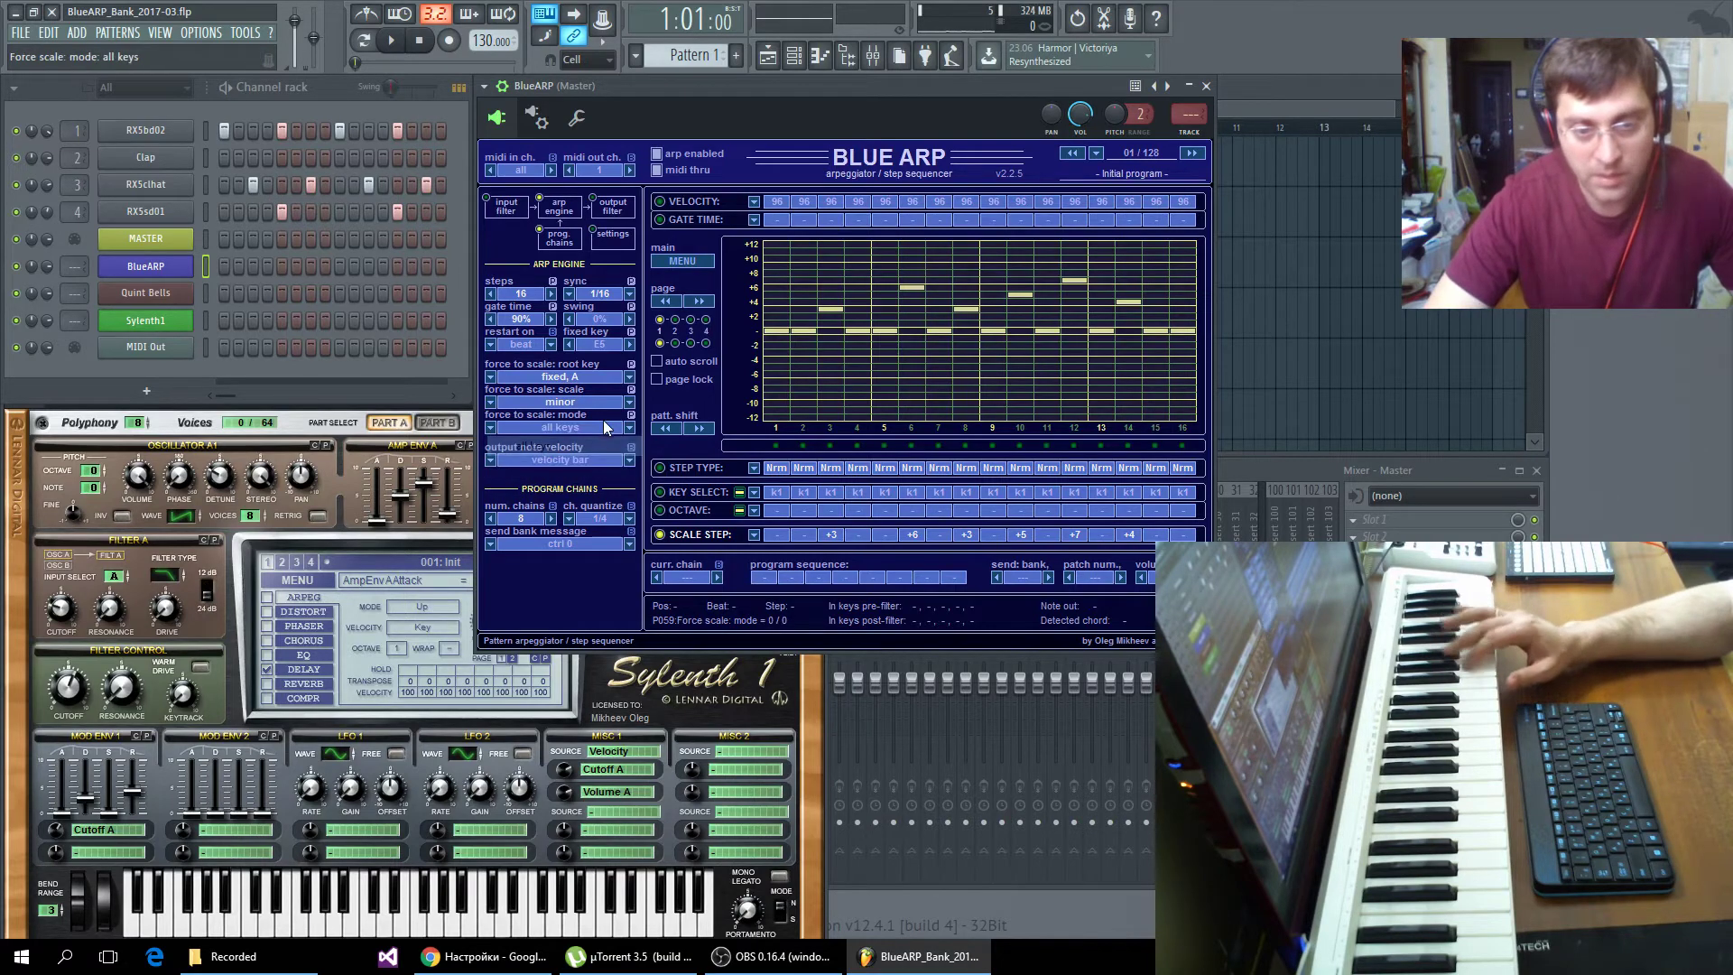
- Set scale to off / chromatic and root key to off / key1, then initialize all scale steps to zero
click(541, 402)
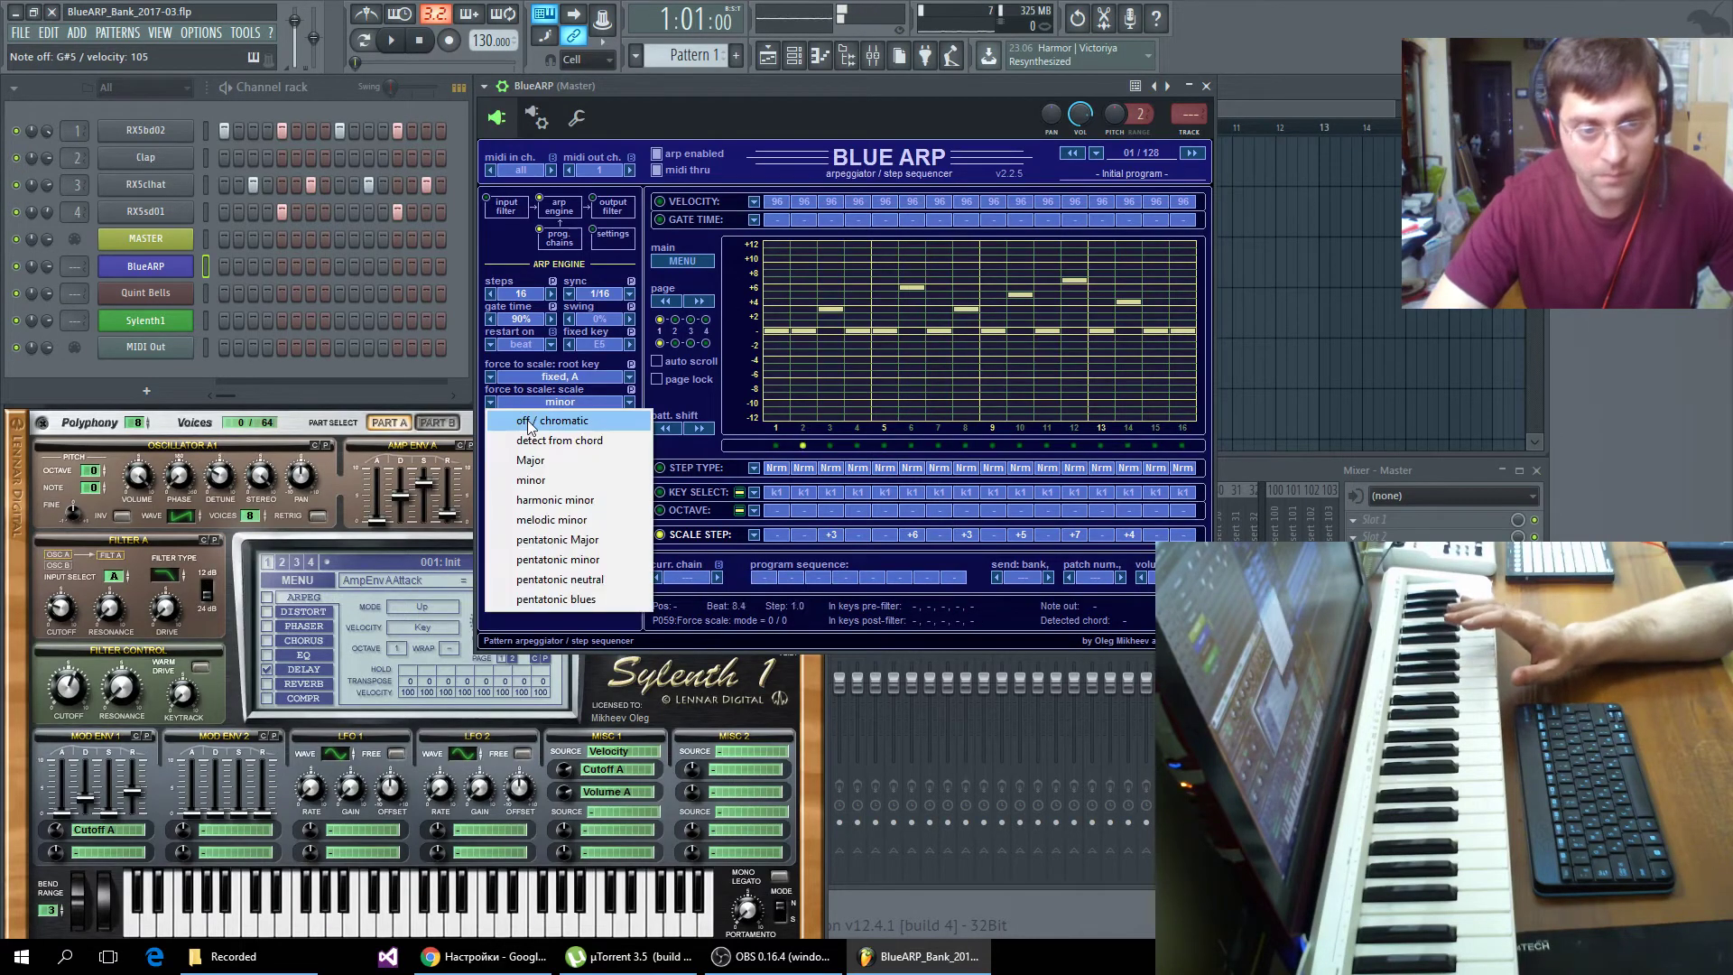
click(534, 421)
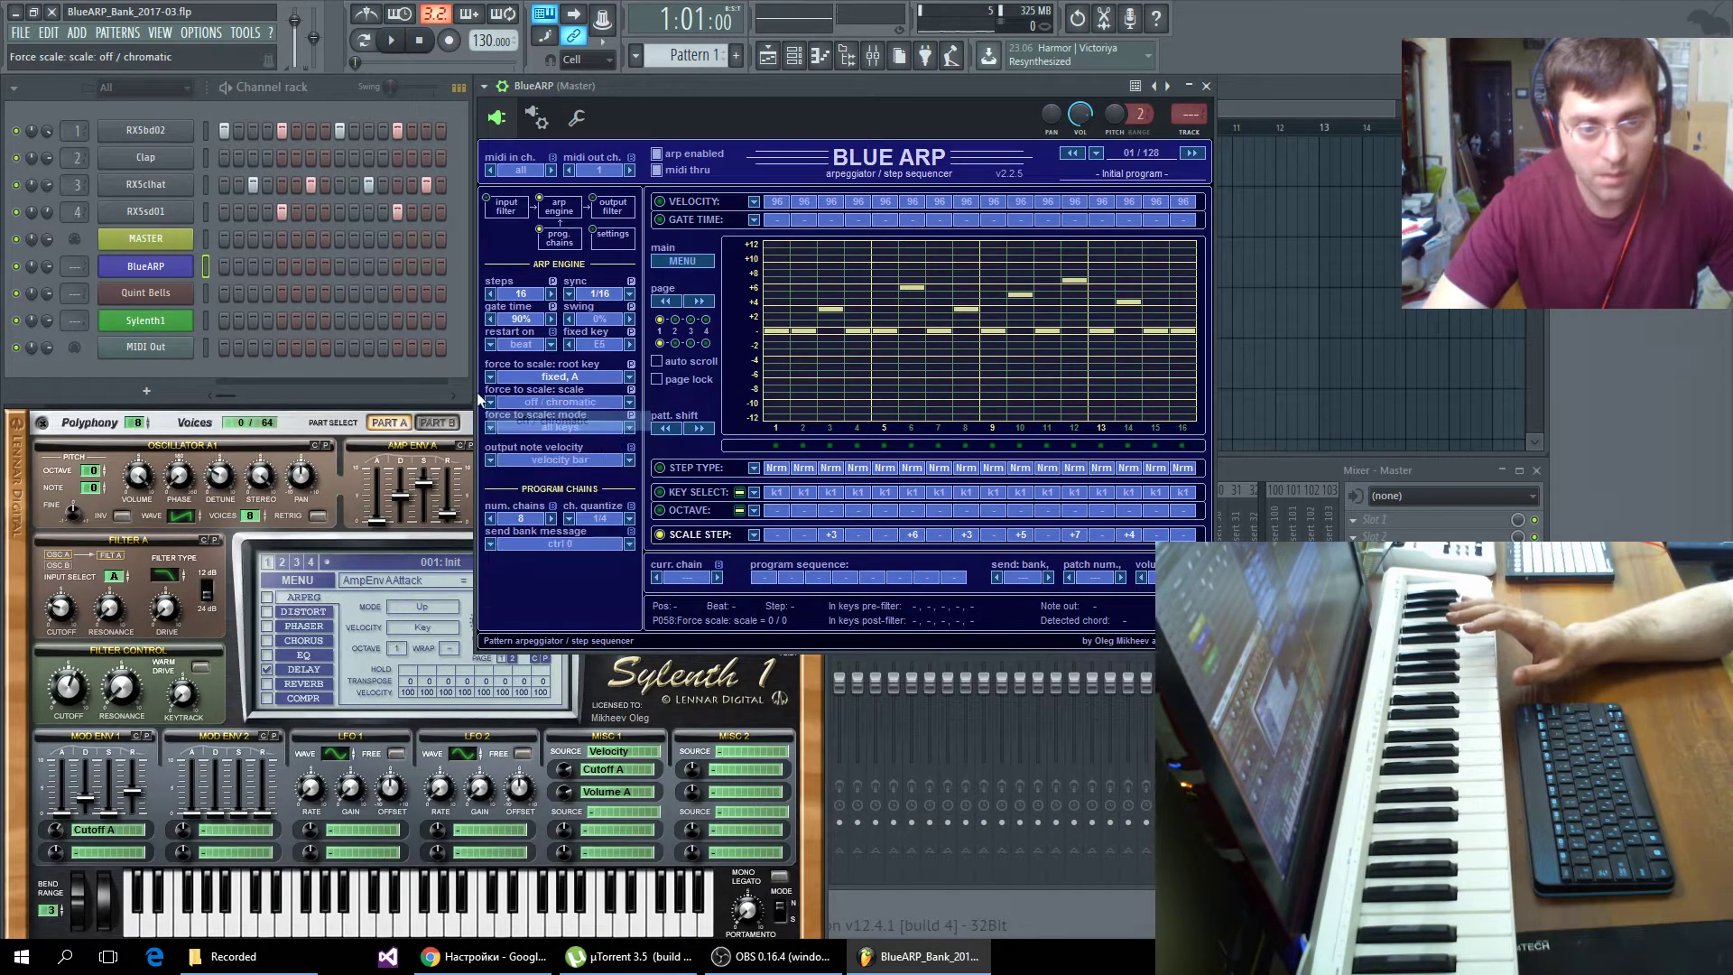
click(559, 376)
click(542, 395)
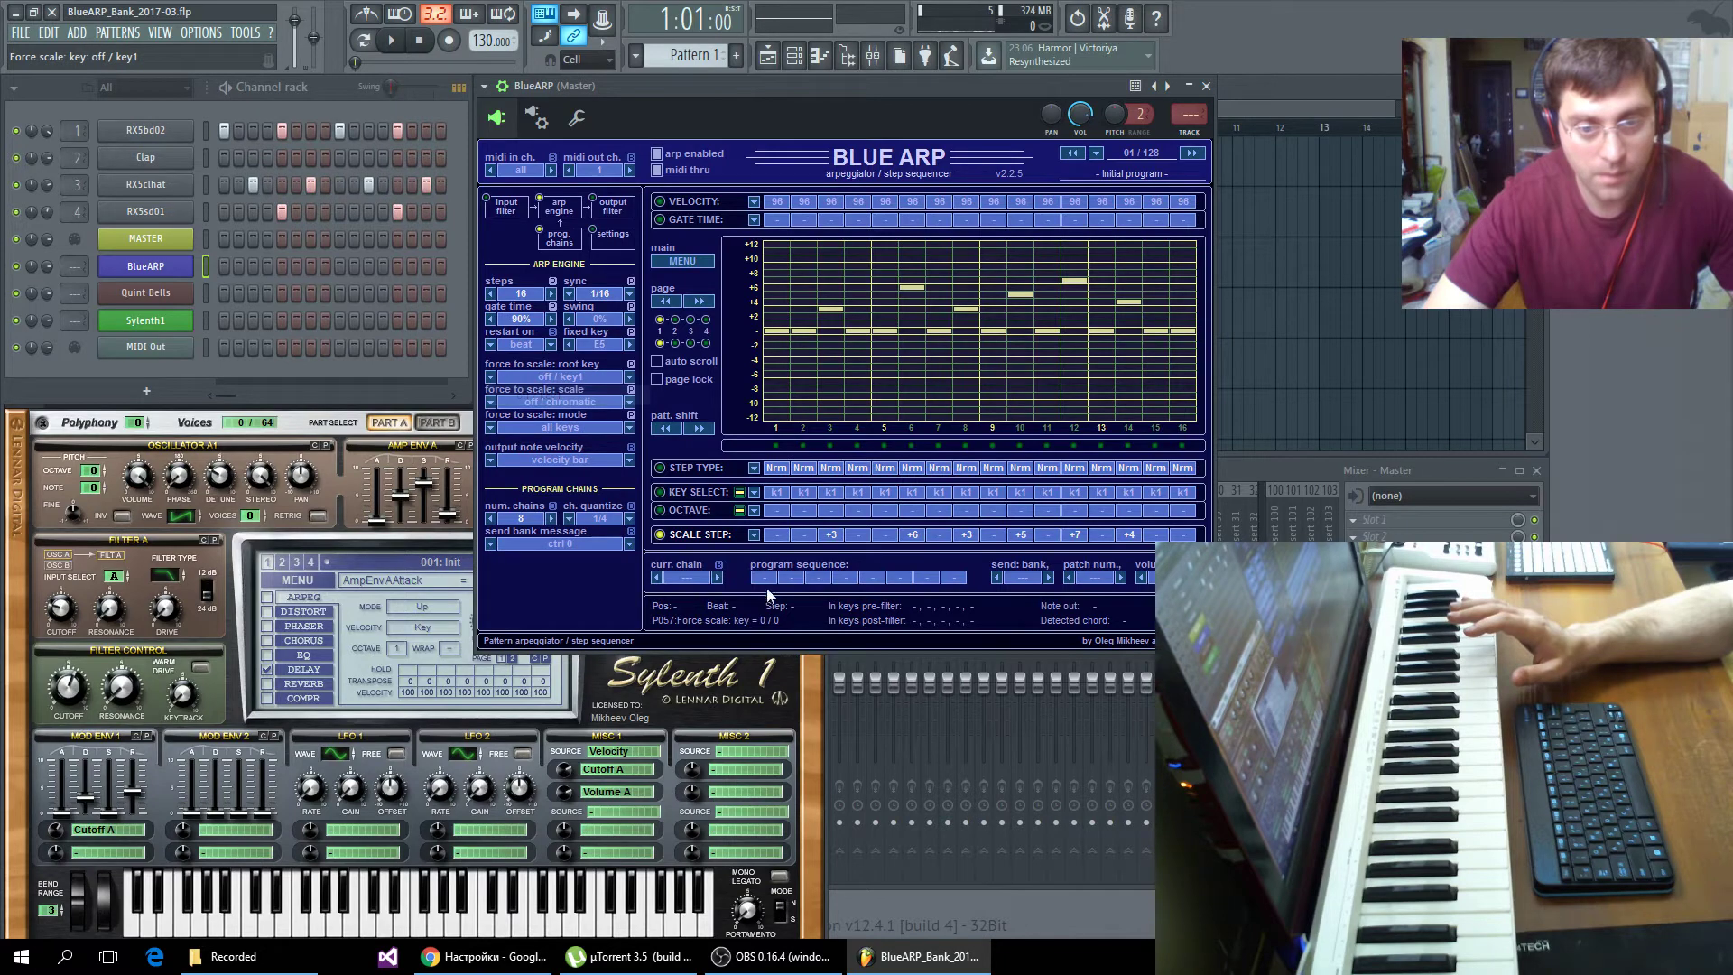
right_click(759, 534)
click(851, 549)
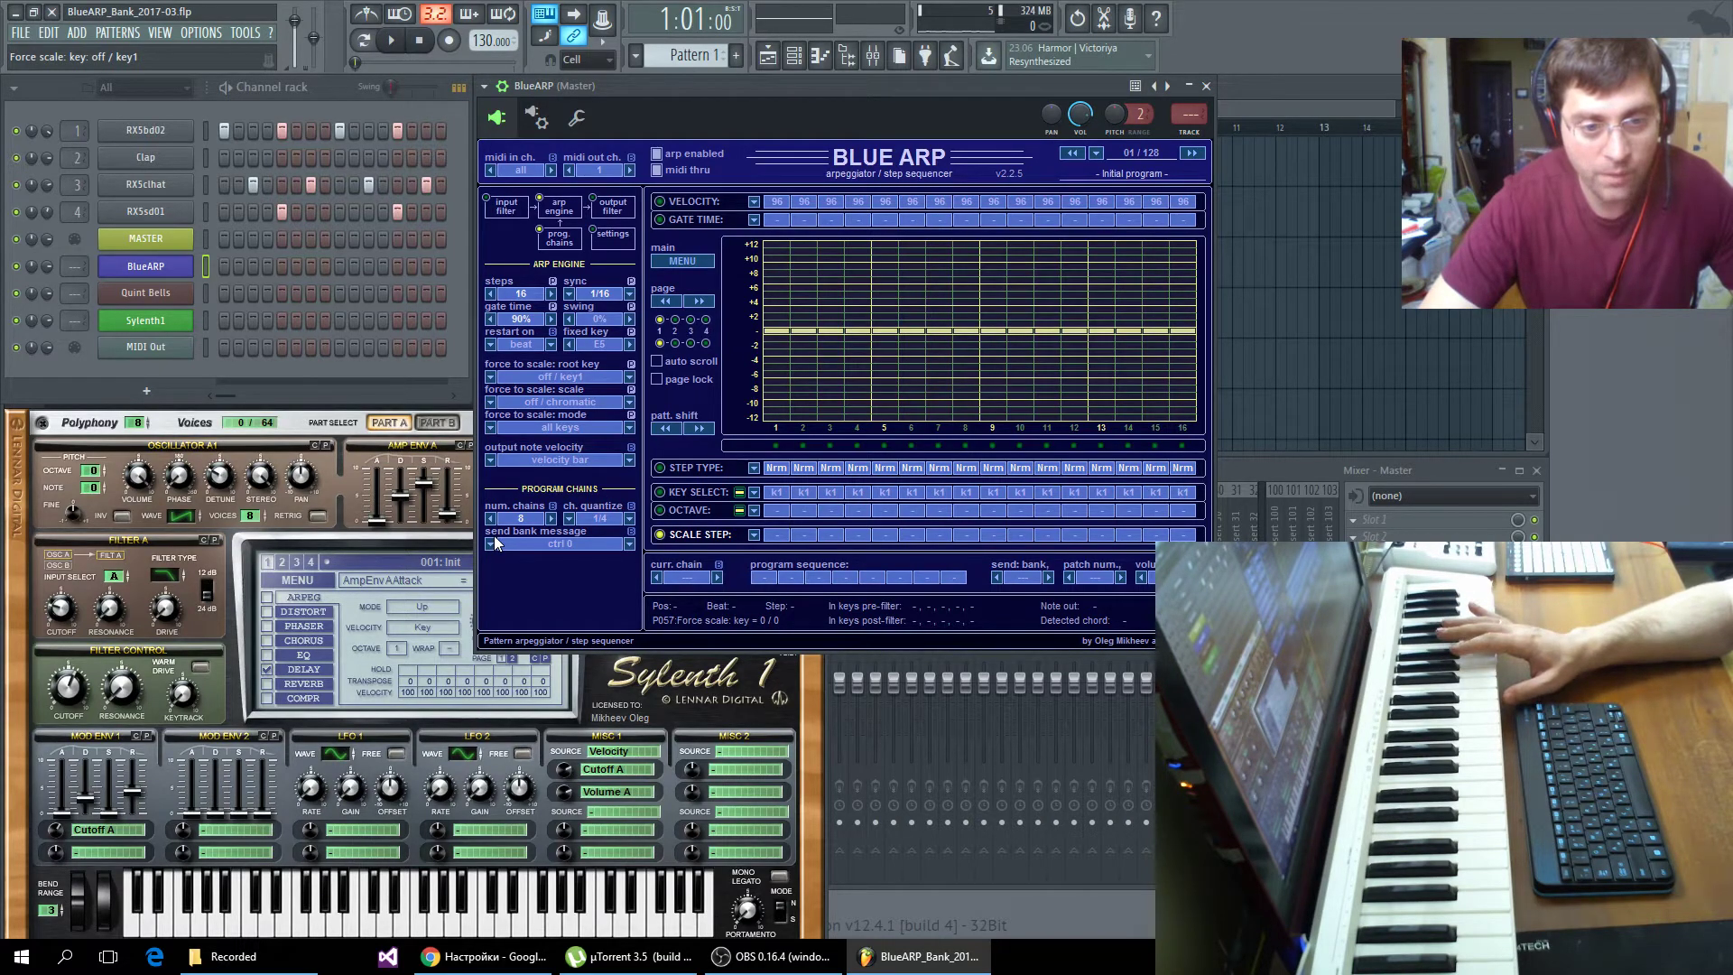
- Return patch num. to --- and curr. chain to 2, leaving send bank message at ctrl 0
click(718, 578)
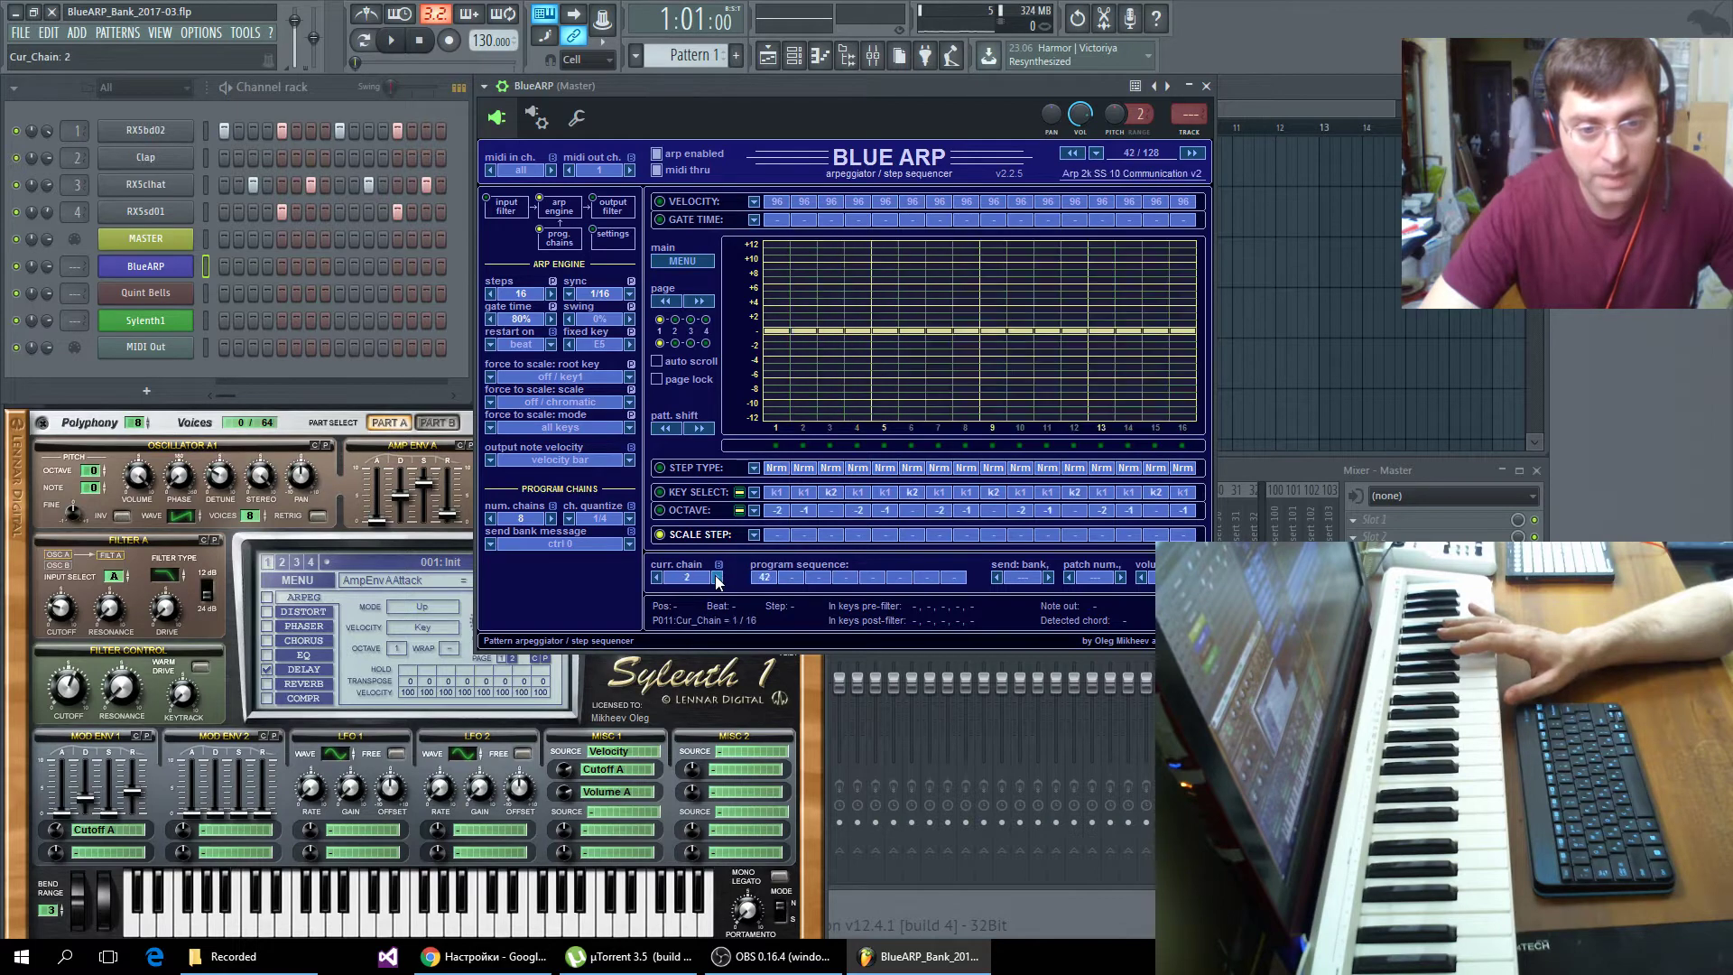
click(719, 577)
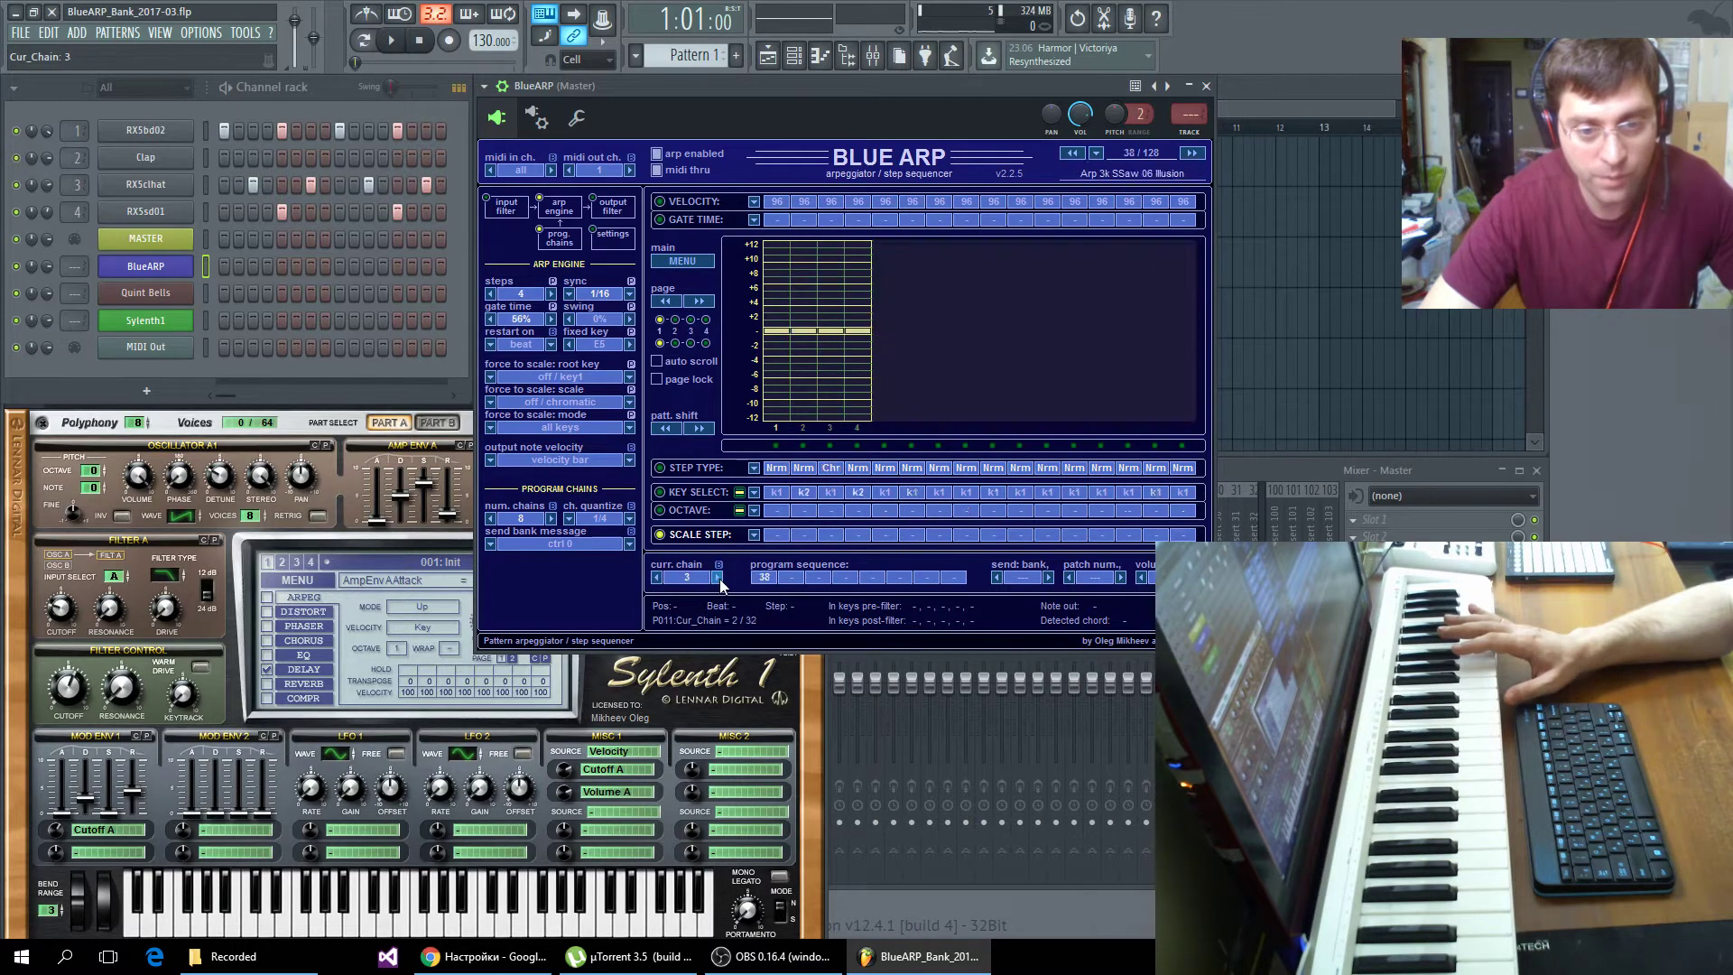
click(718, 578)
click(660, 578)
click(660, 577)
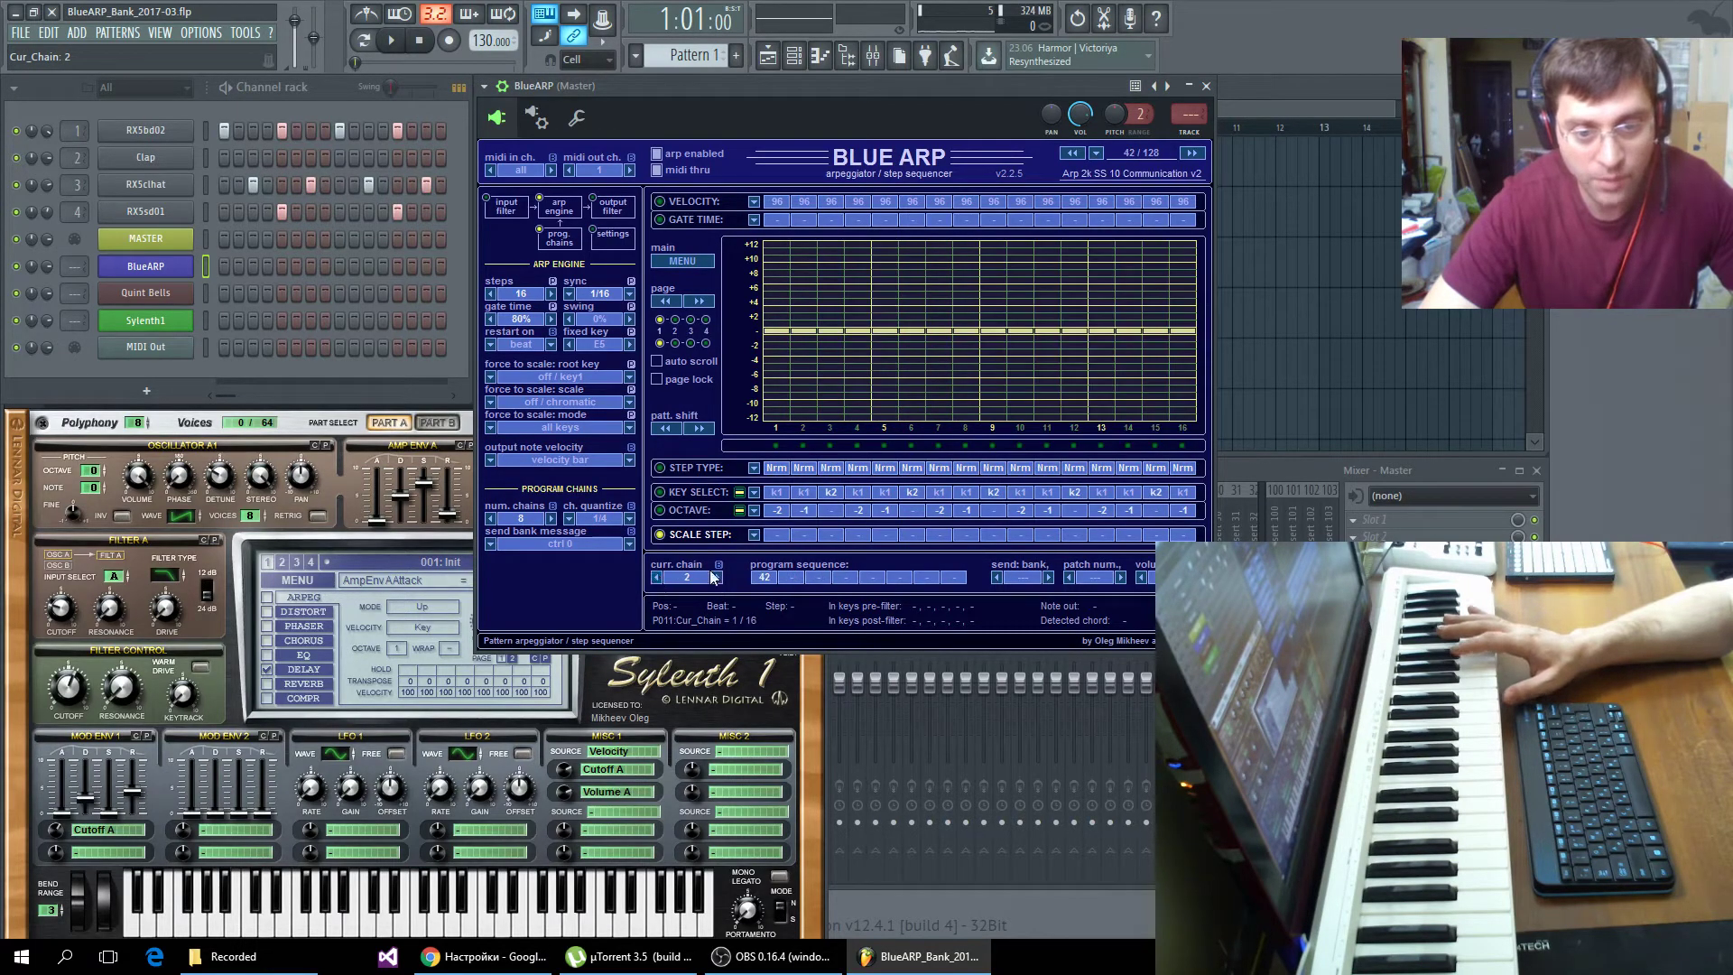
scroll(1091, 578, up, 4)
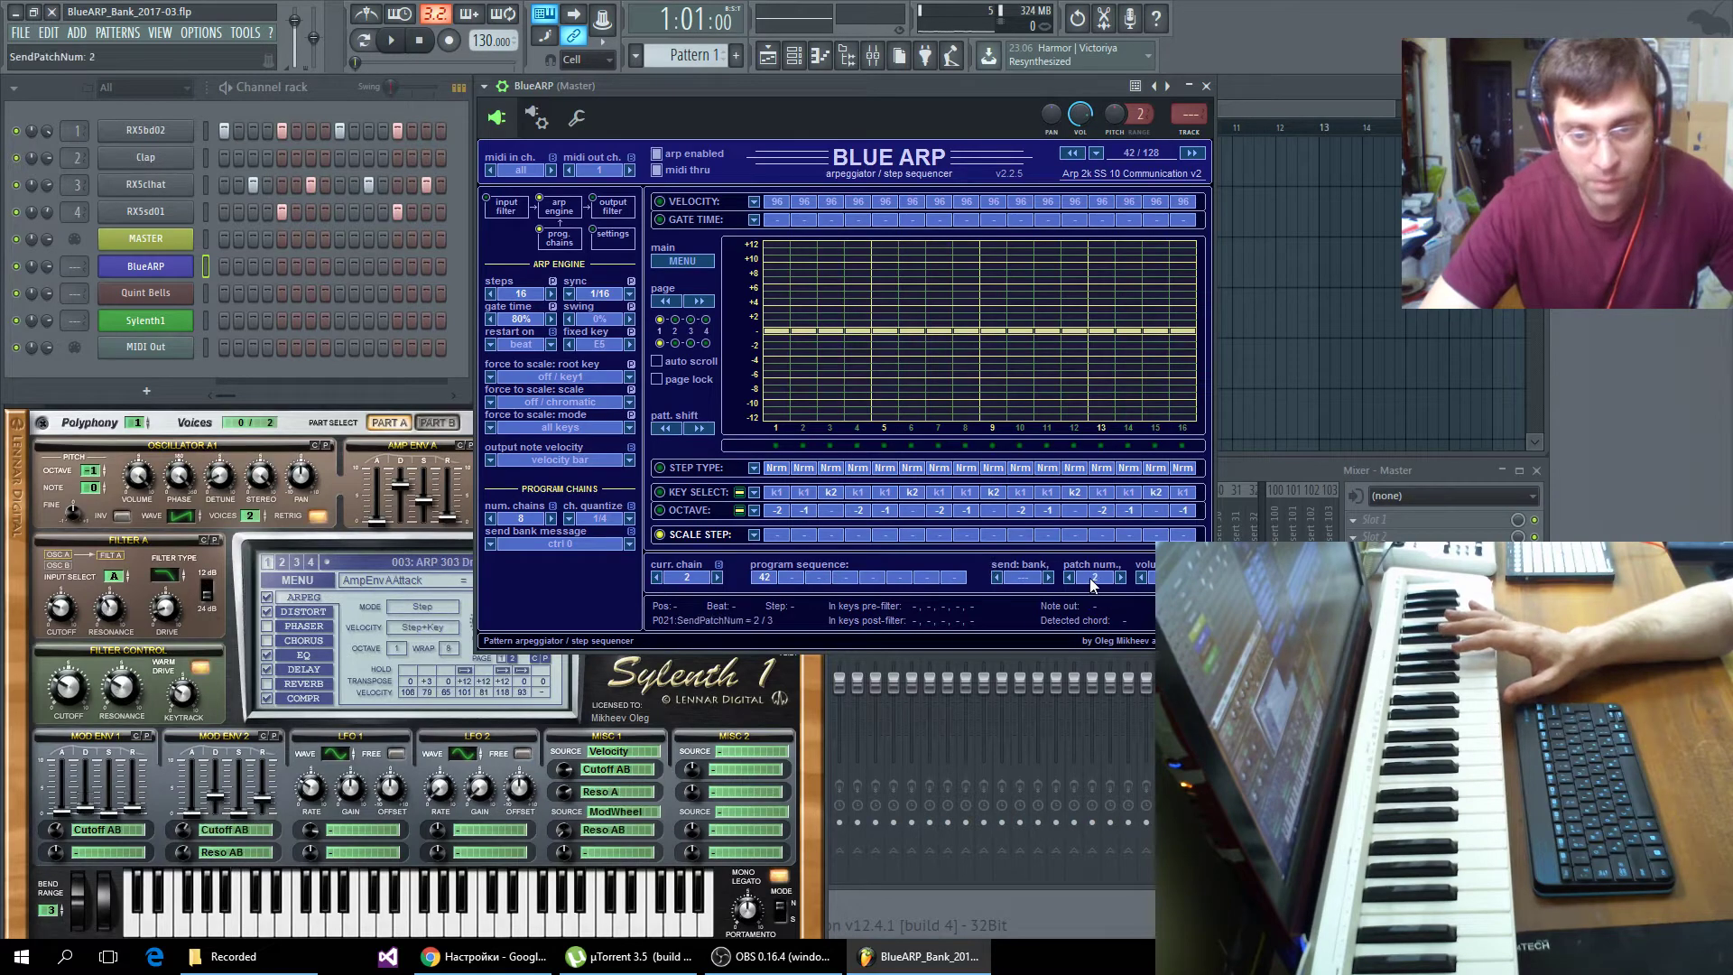
click(657, 578)
click(719, 578)
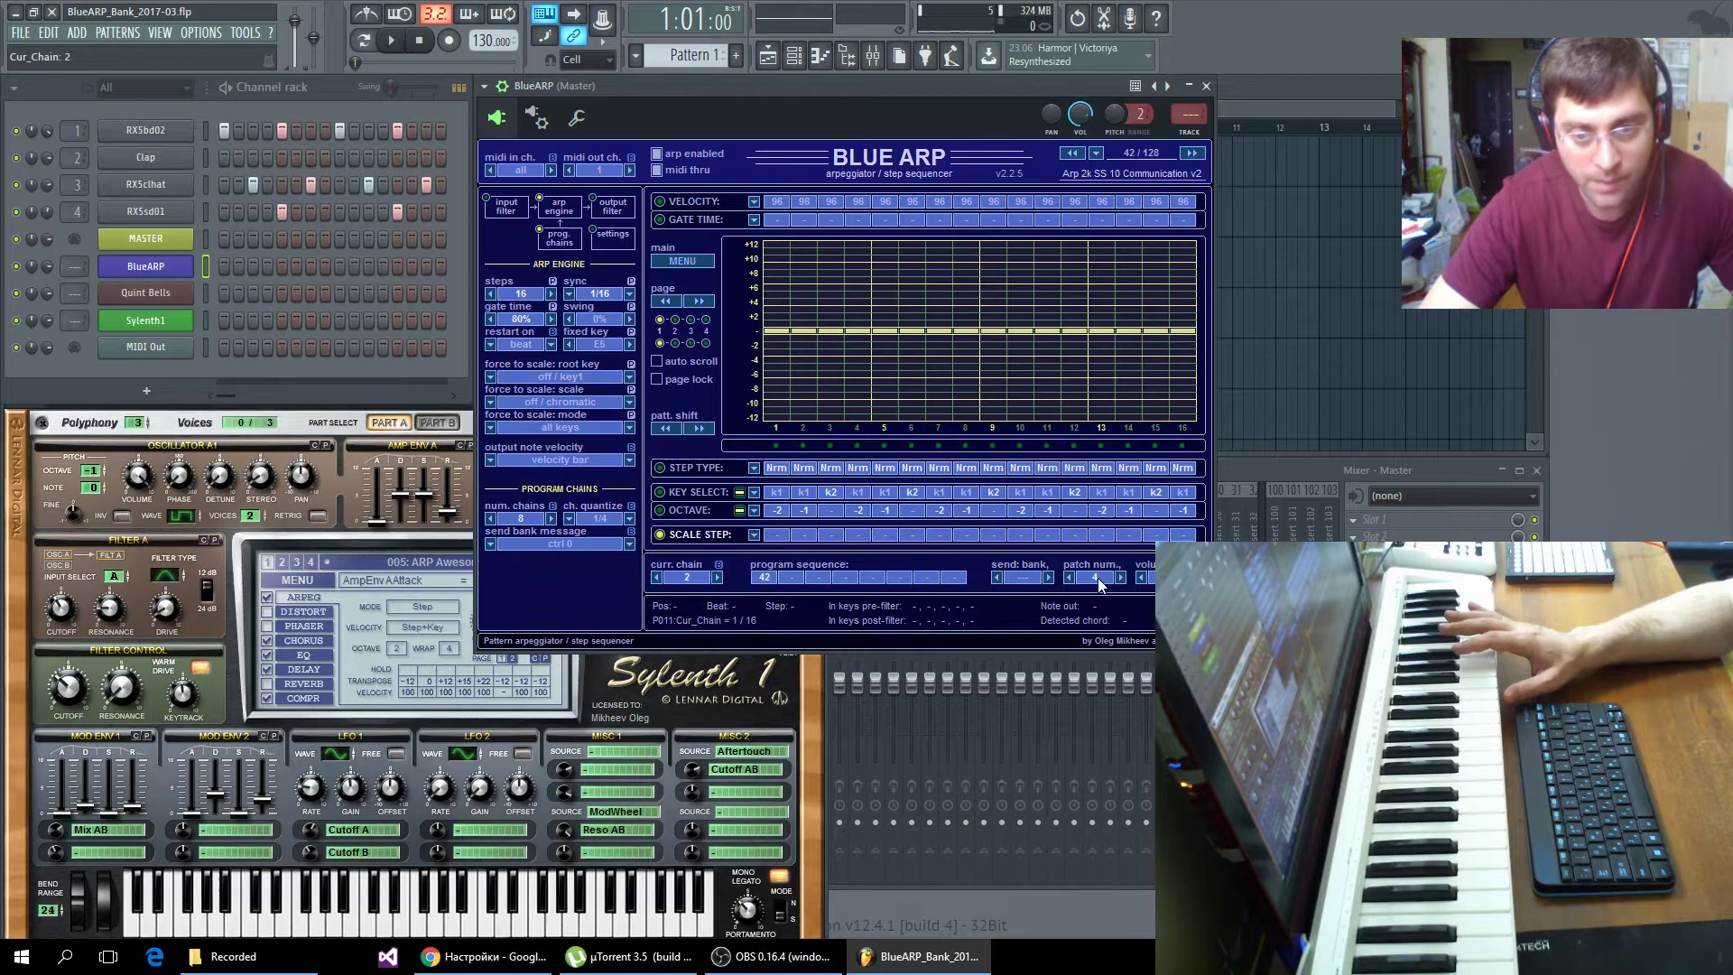
scroll(1098, 580, down, 5)
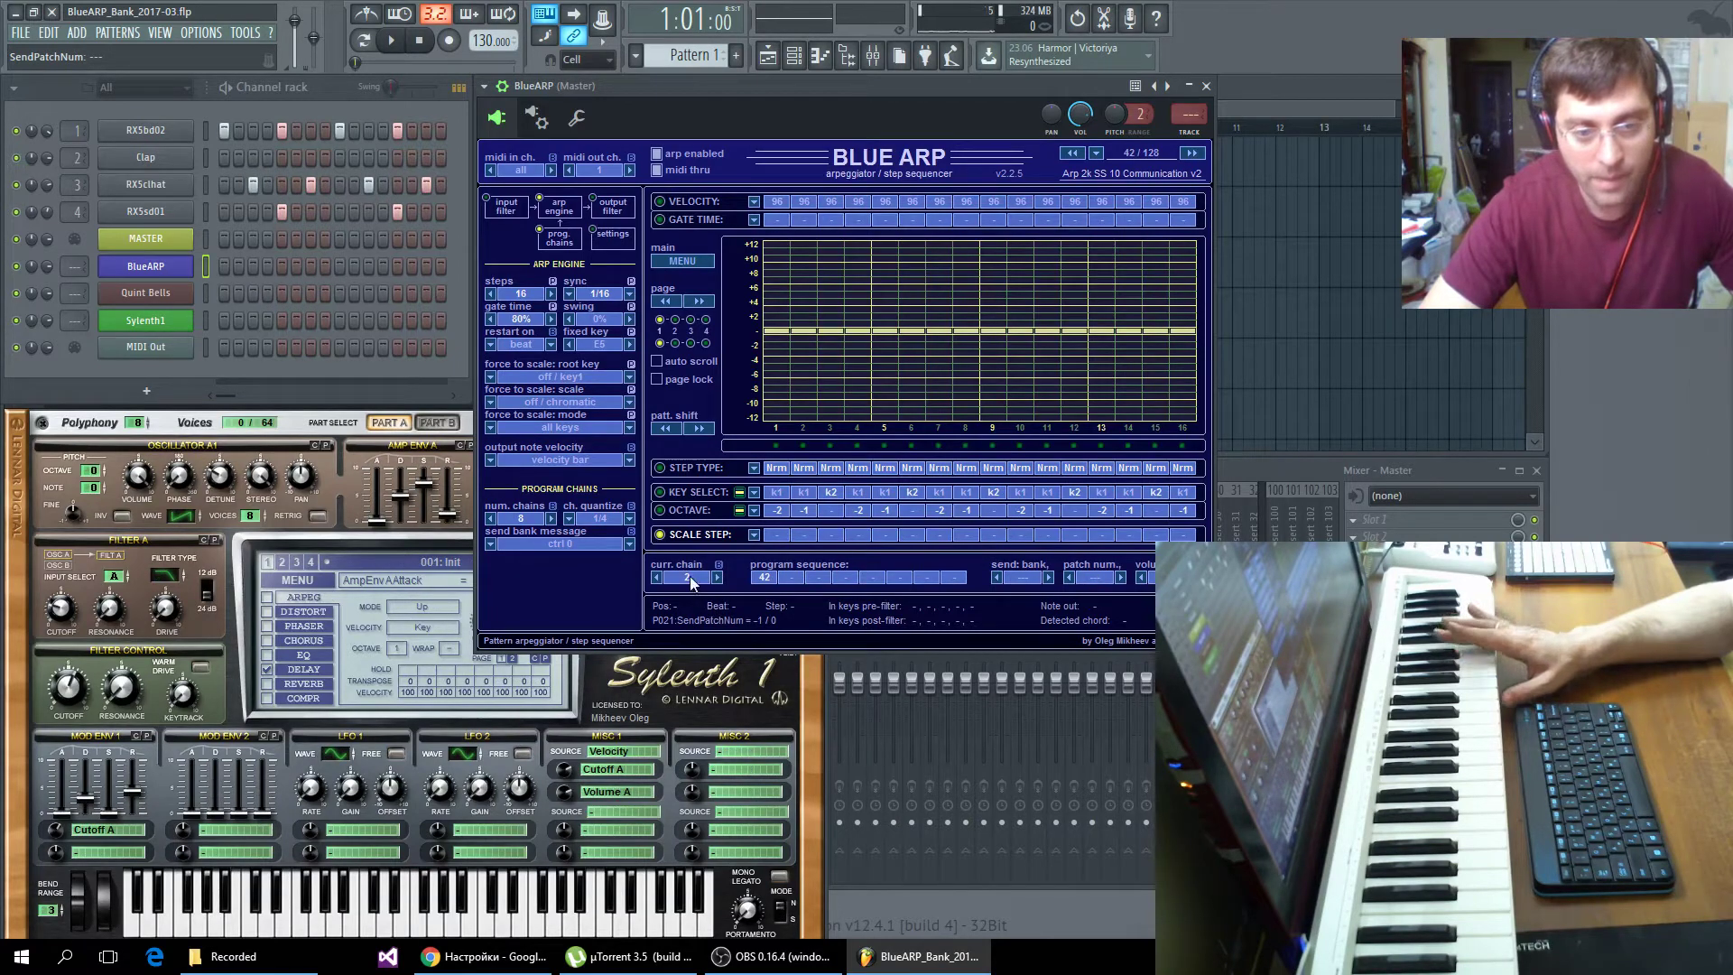
click(490, 543)
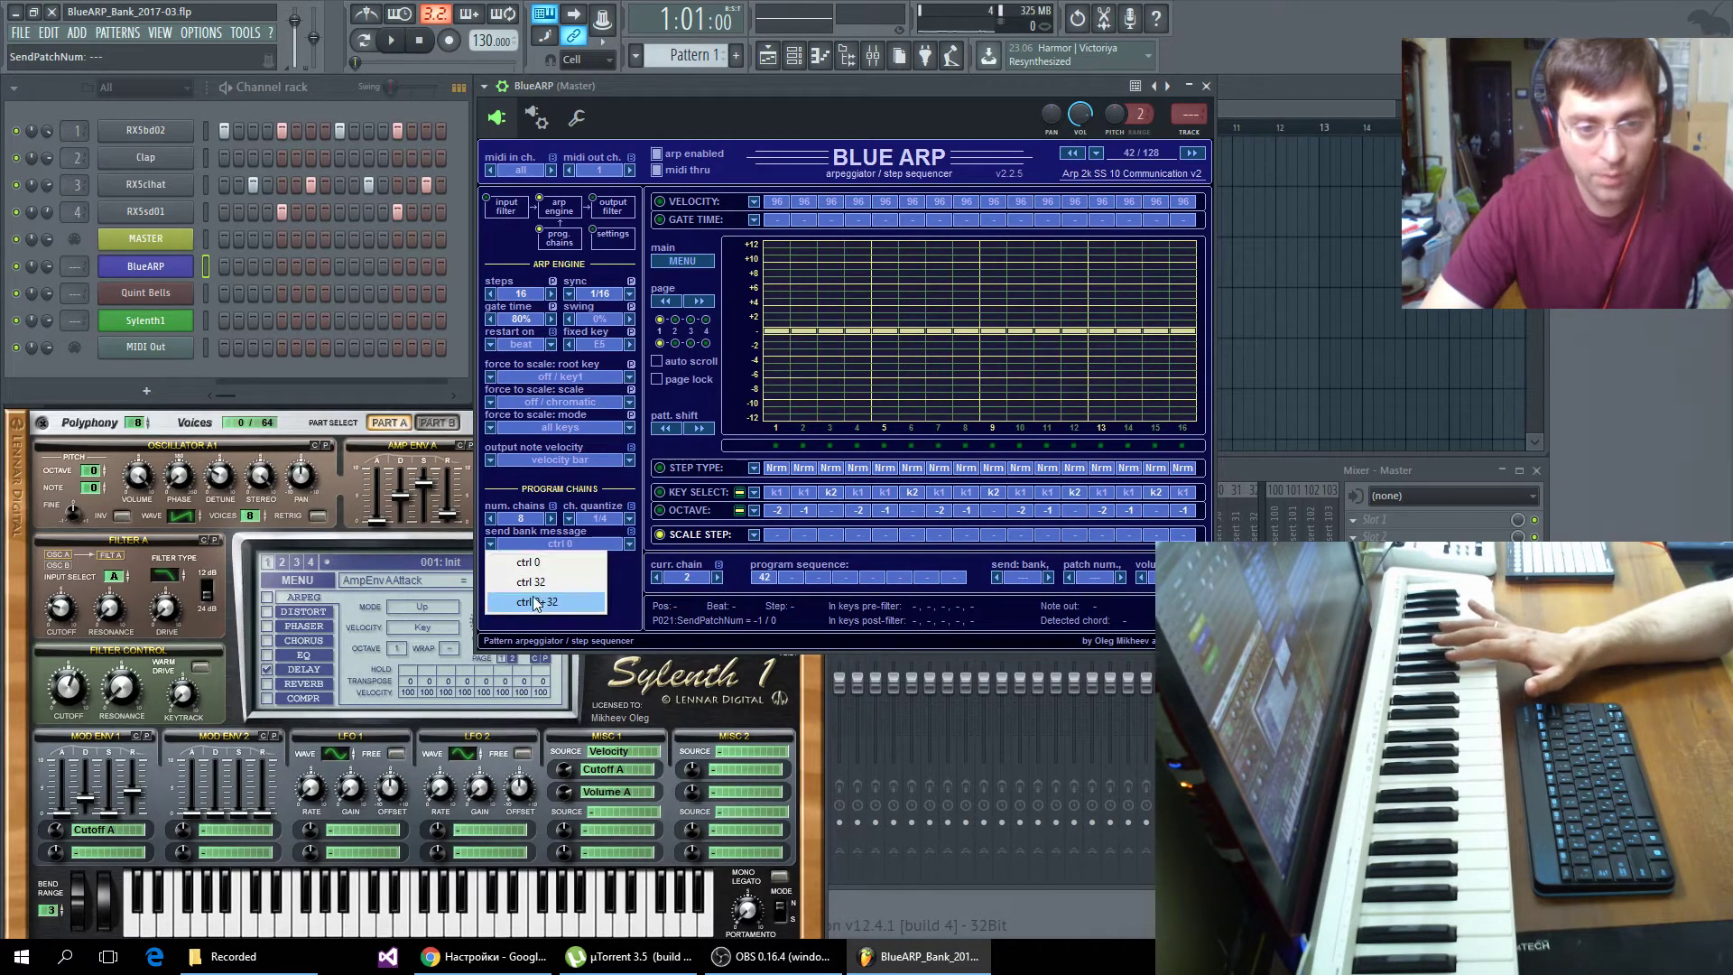
click(626, 583)
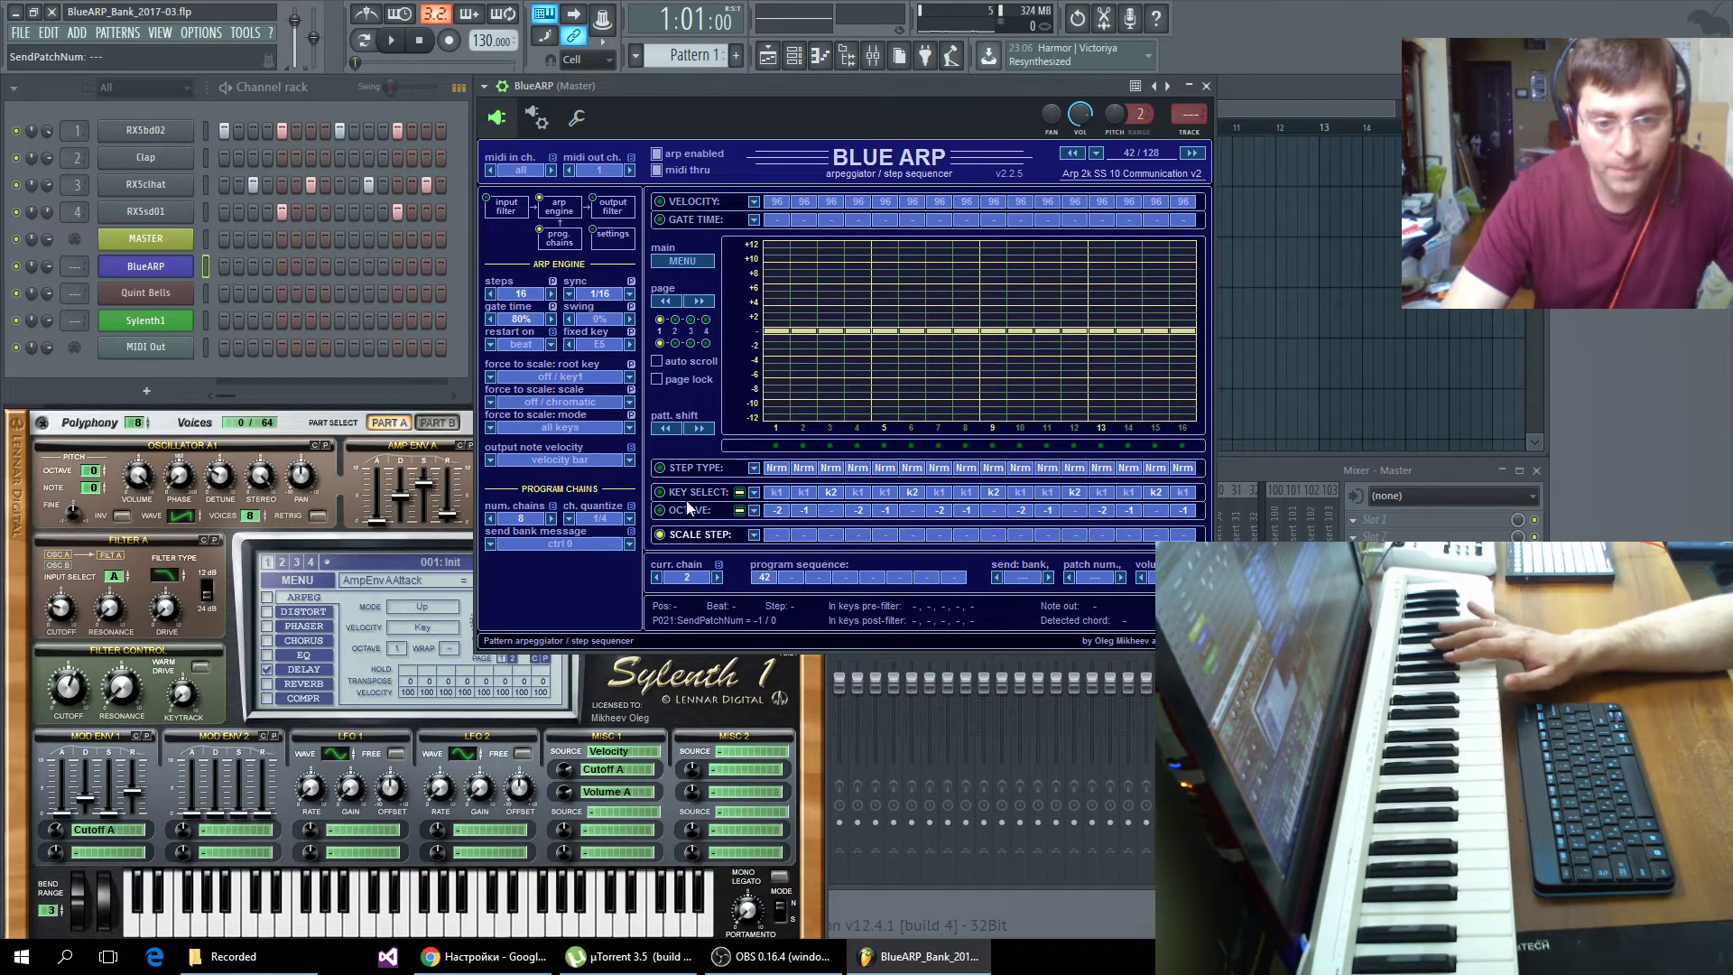
- Load the Initial program (01 / 128) from Program 1..16 and show the output filter page
click(1096, 154)
mouse_move(1146, 193)
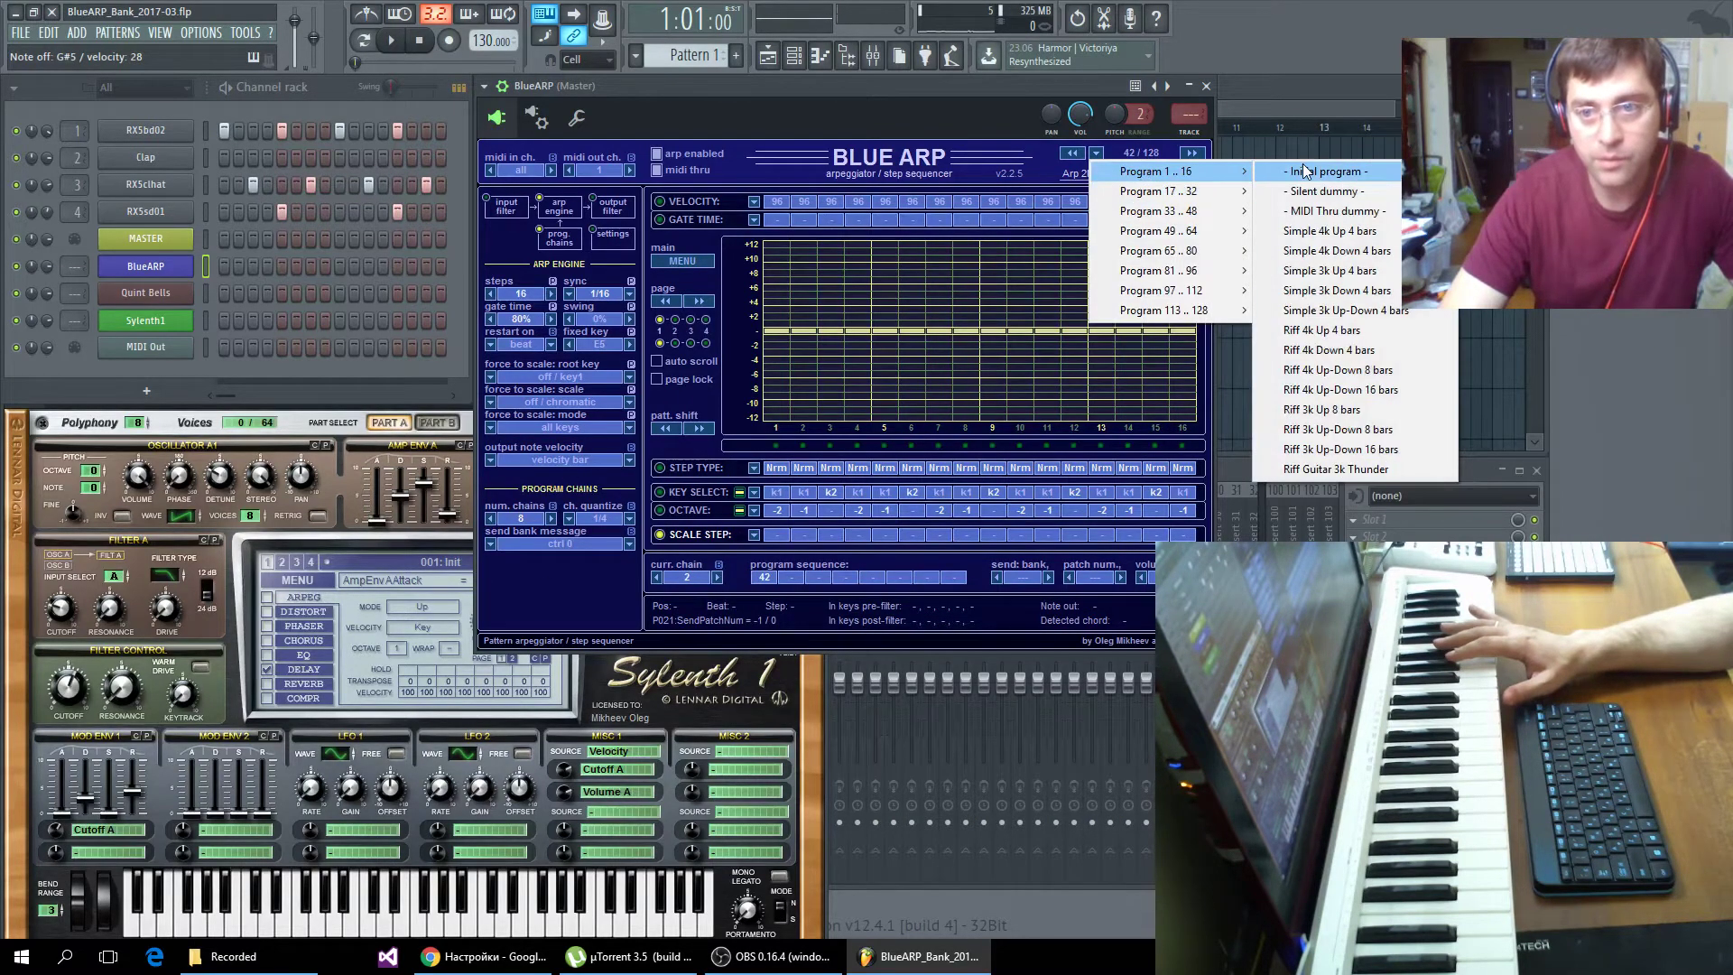
click(1322, 171)
click(611, 212)
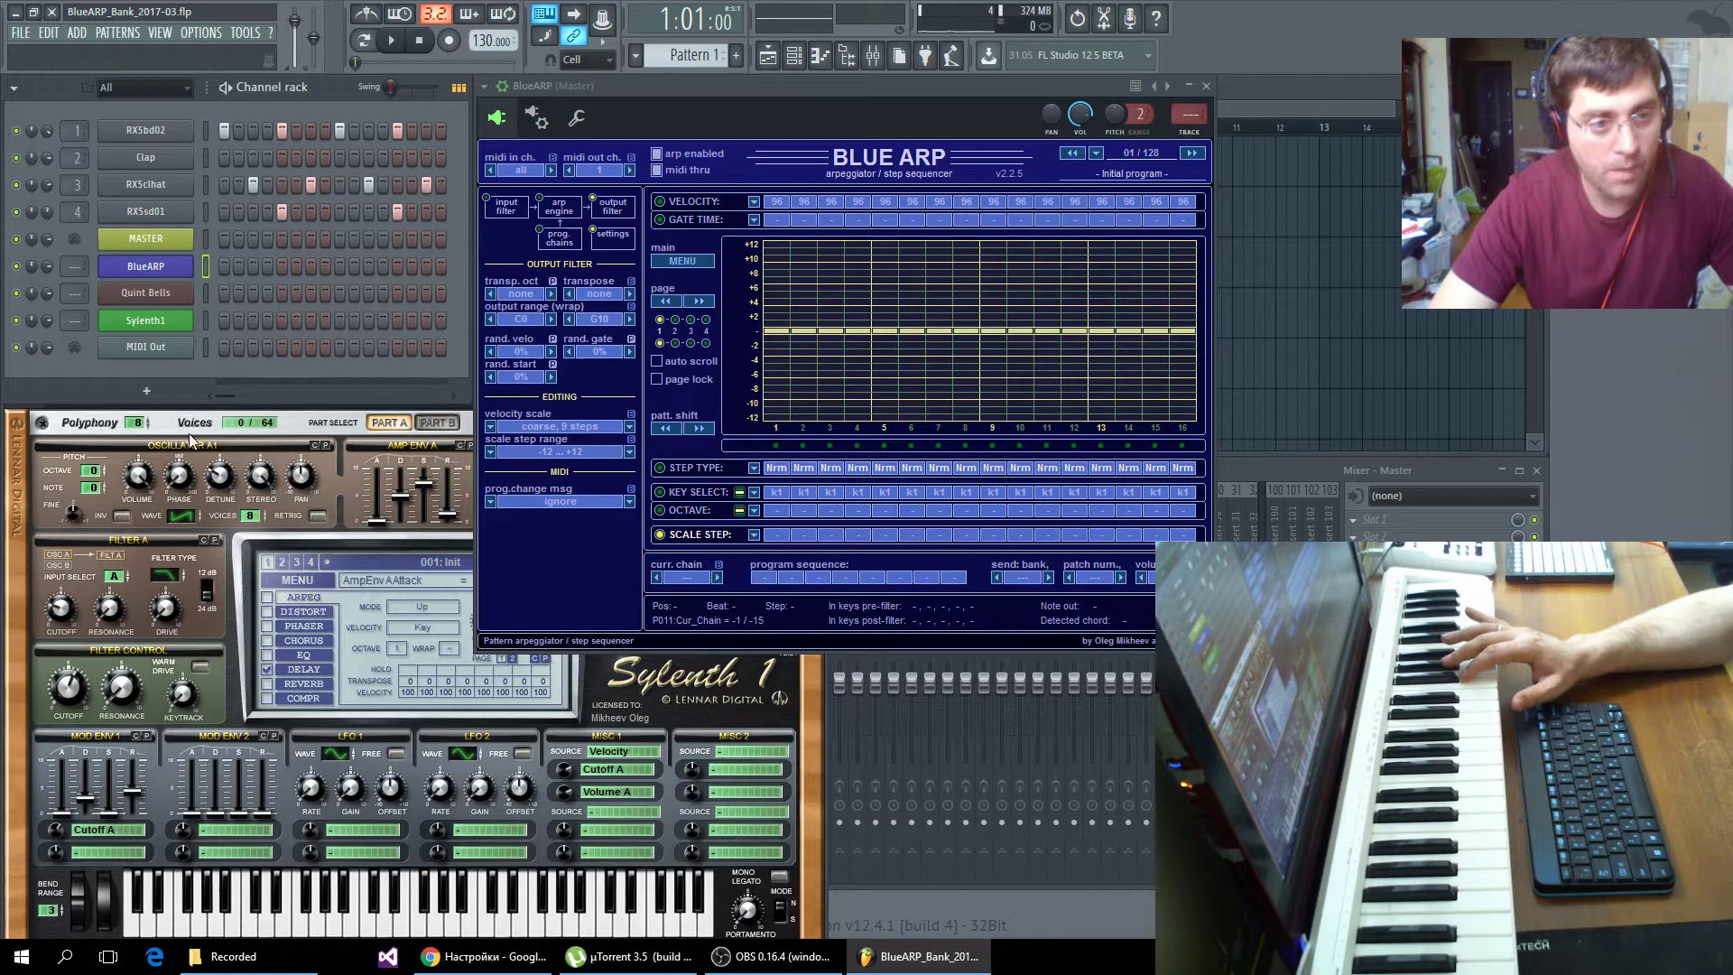
click(291, 433)
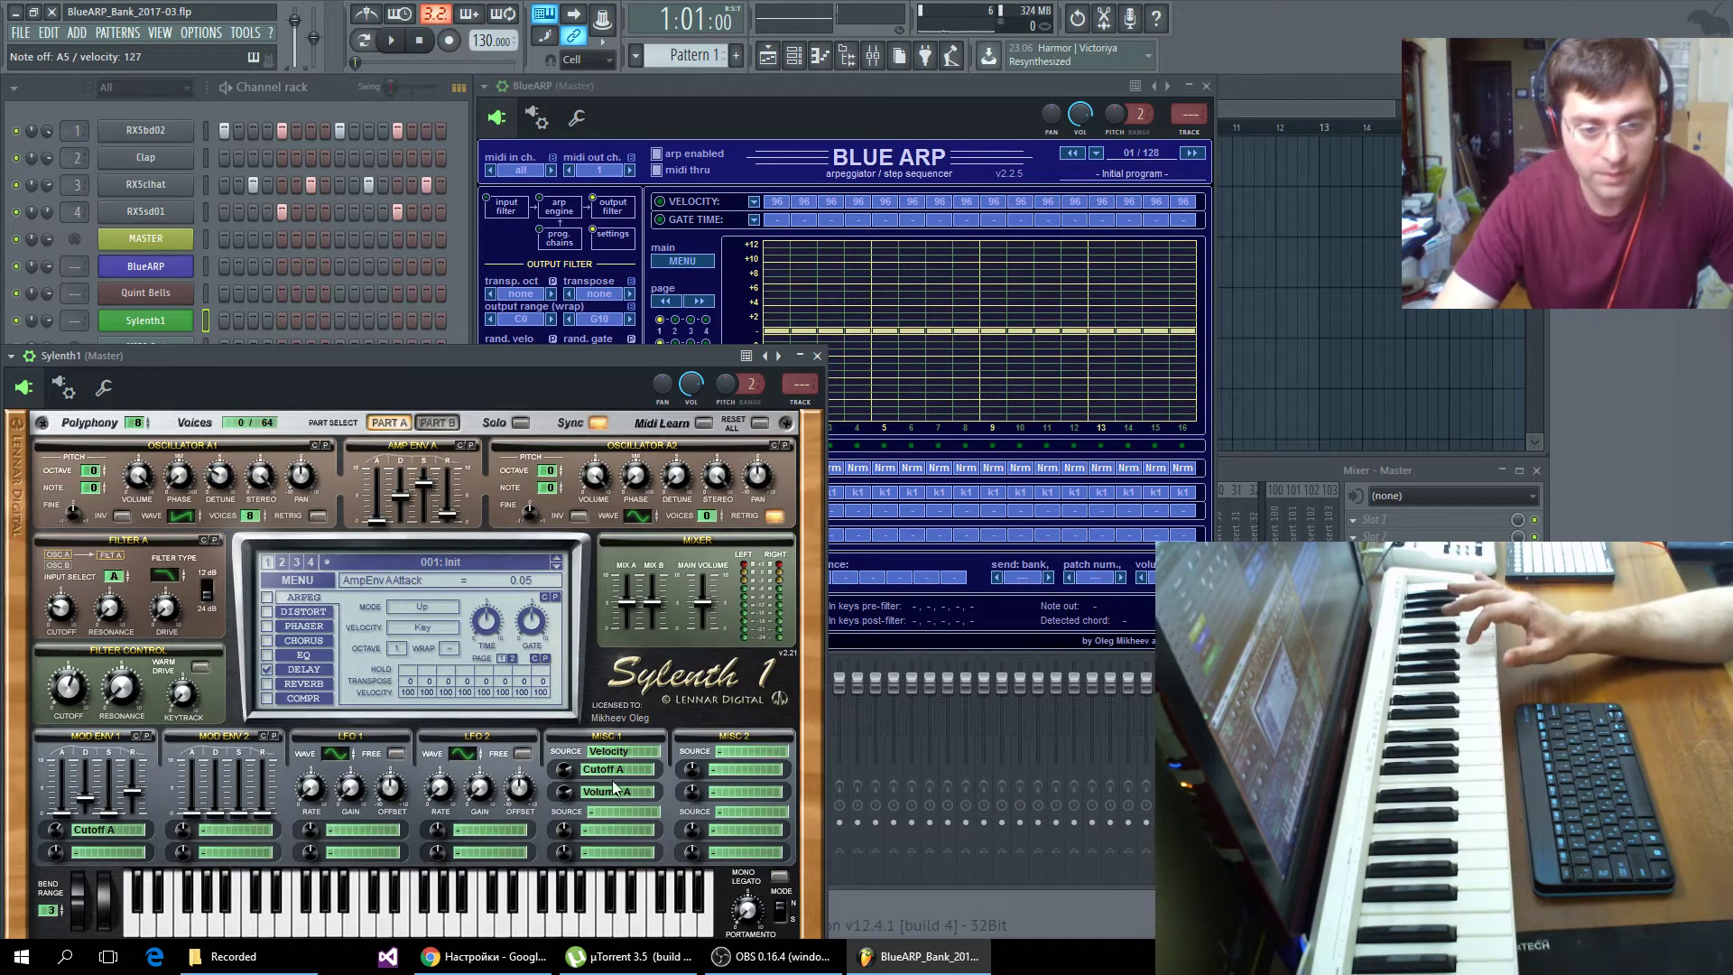
click(793, 101)
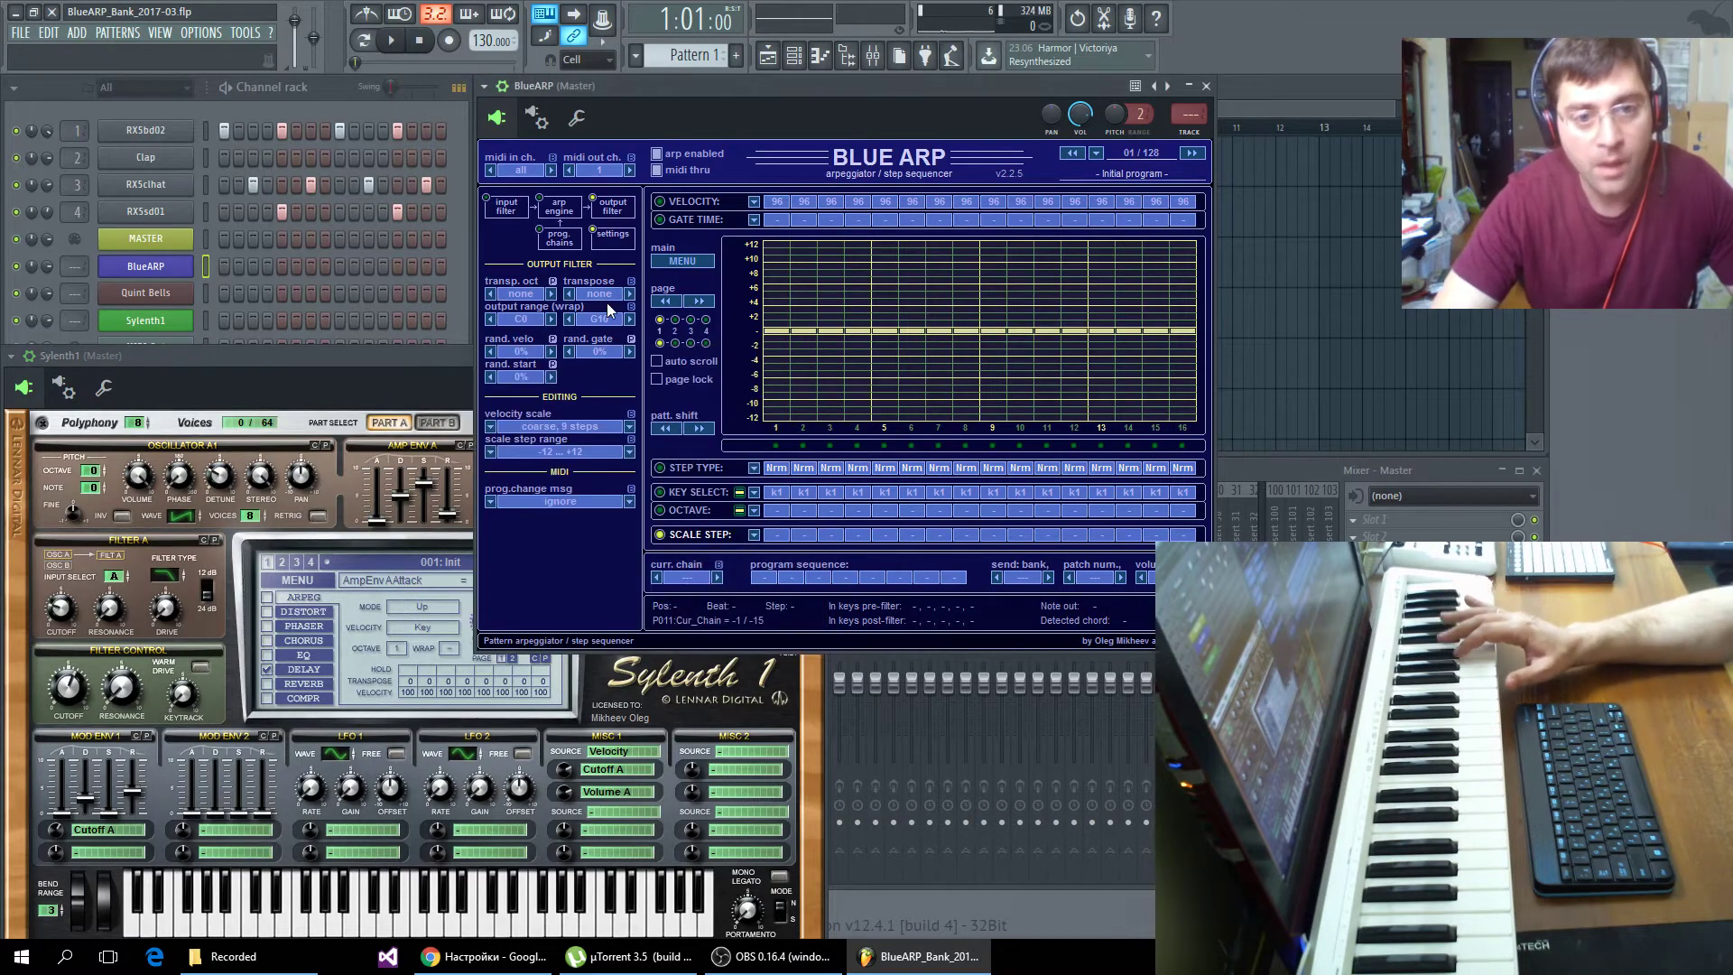
scroll(522, 360, up, 4)
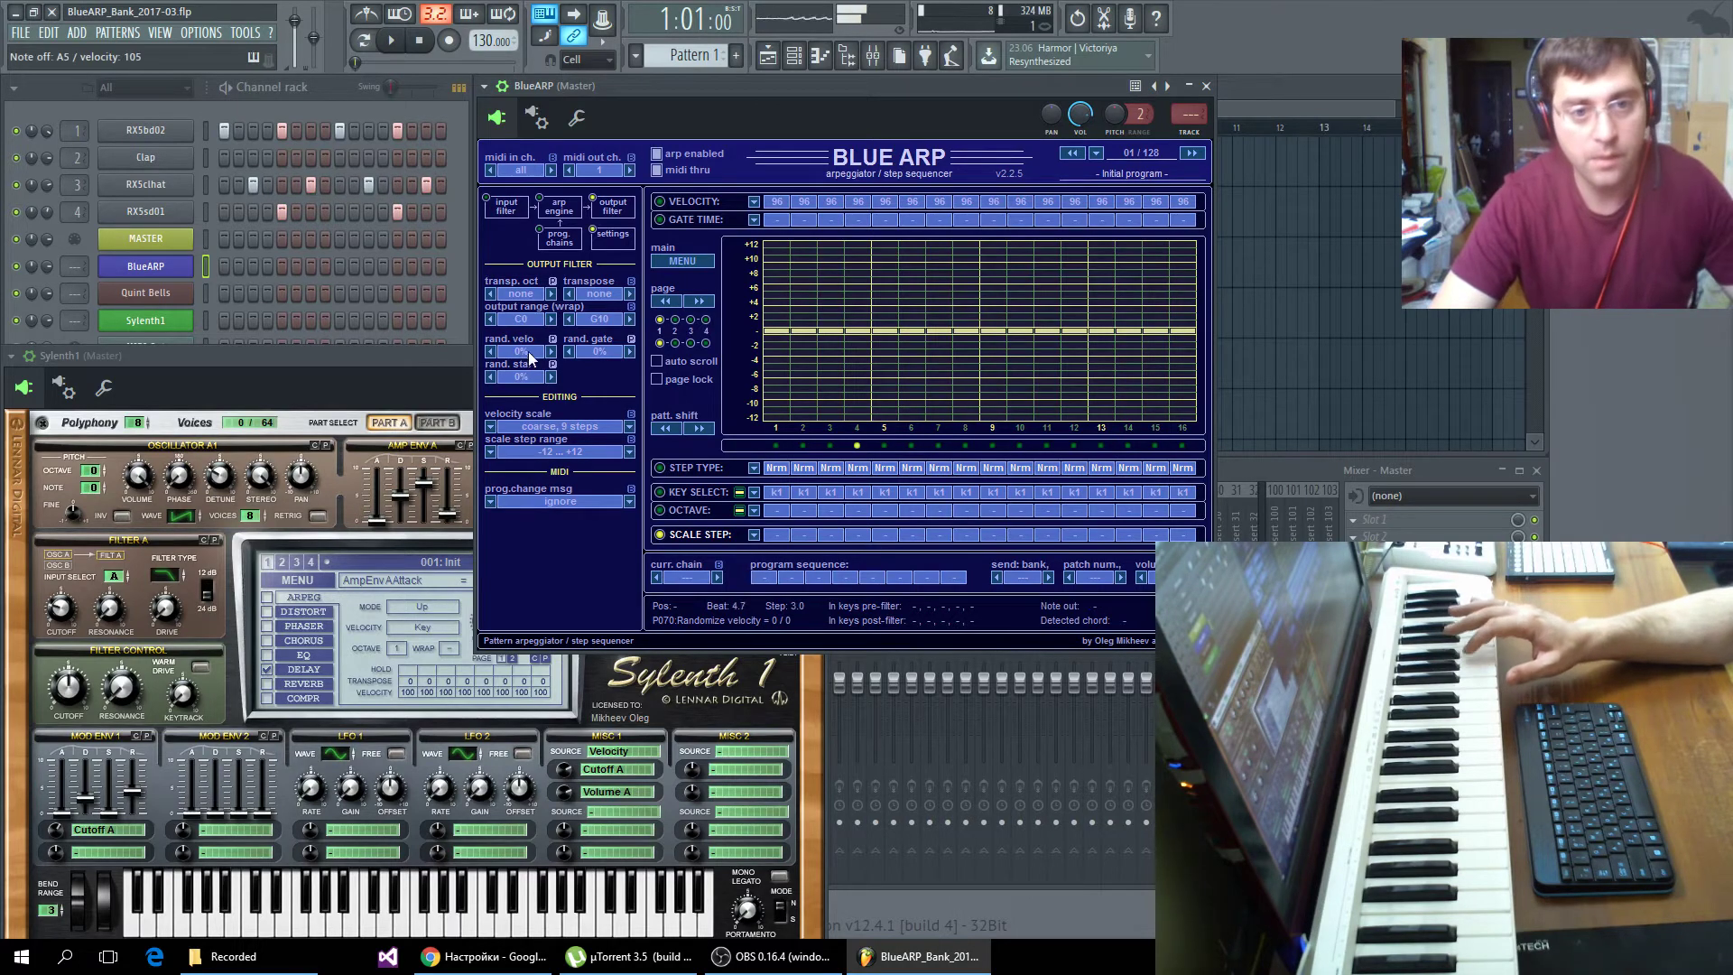
scroll(531, 355, up, 2)
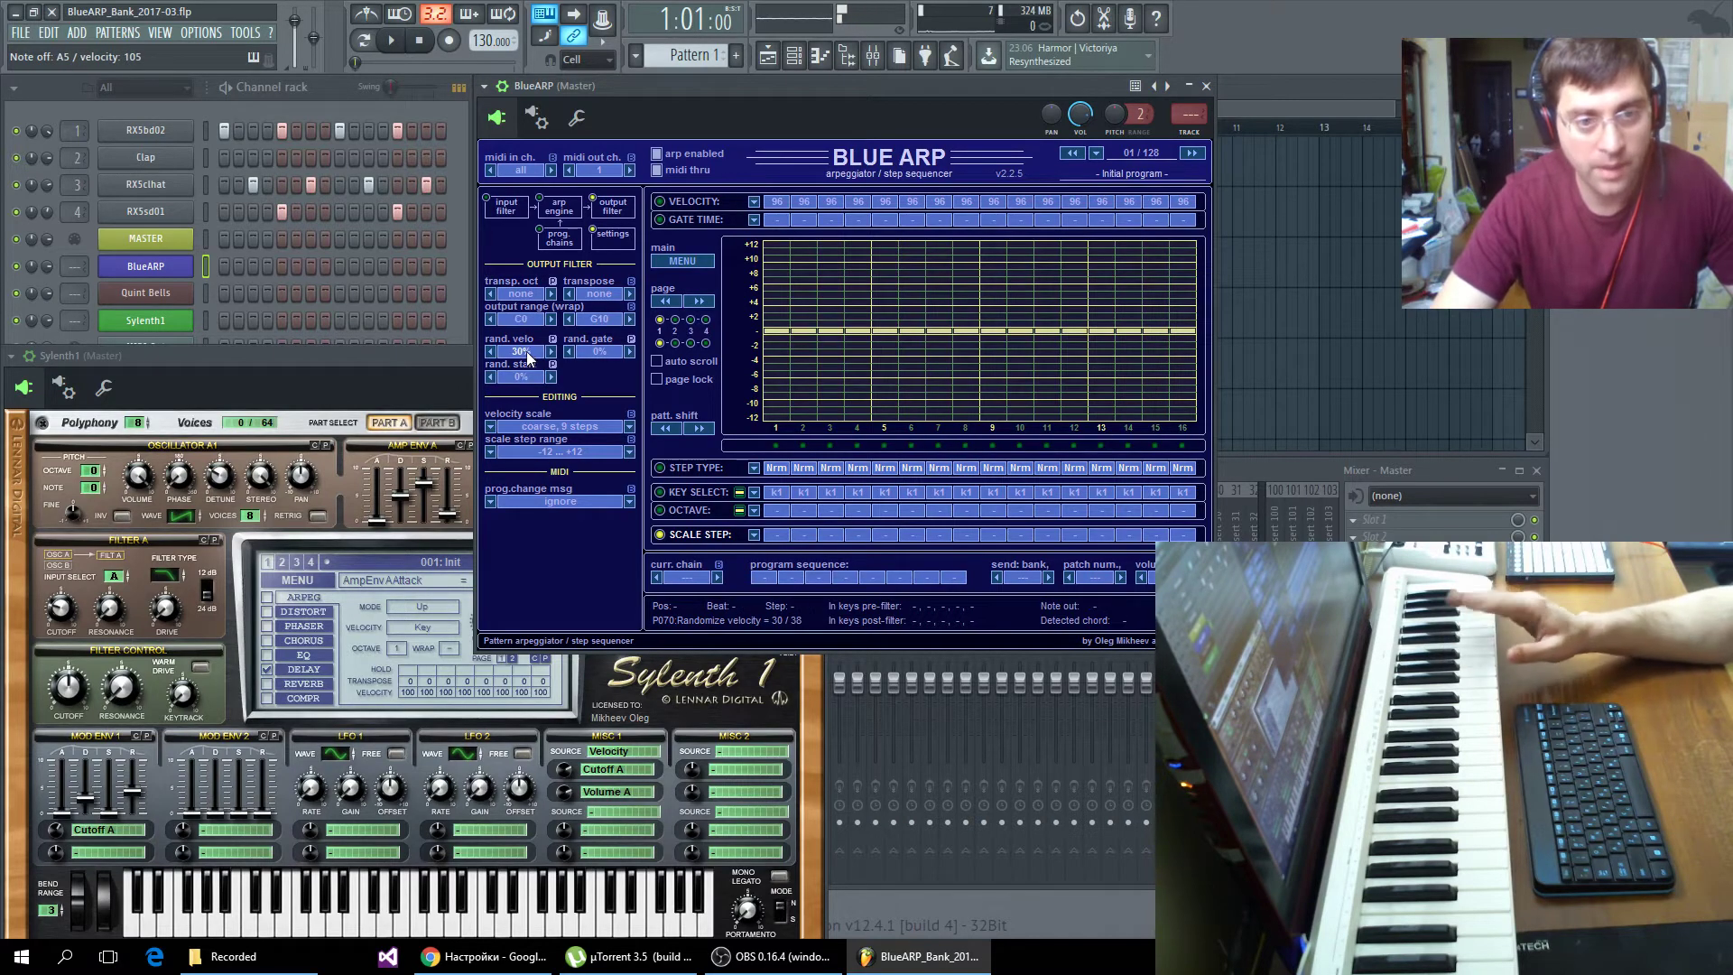
scroll(522, 351, up, 2)
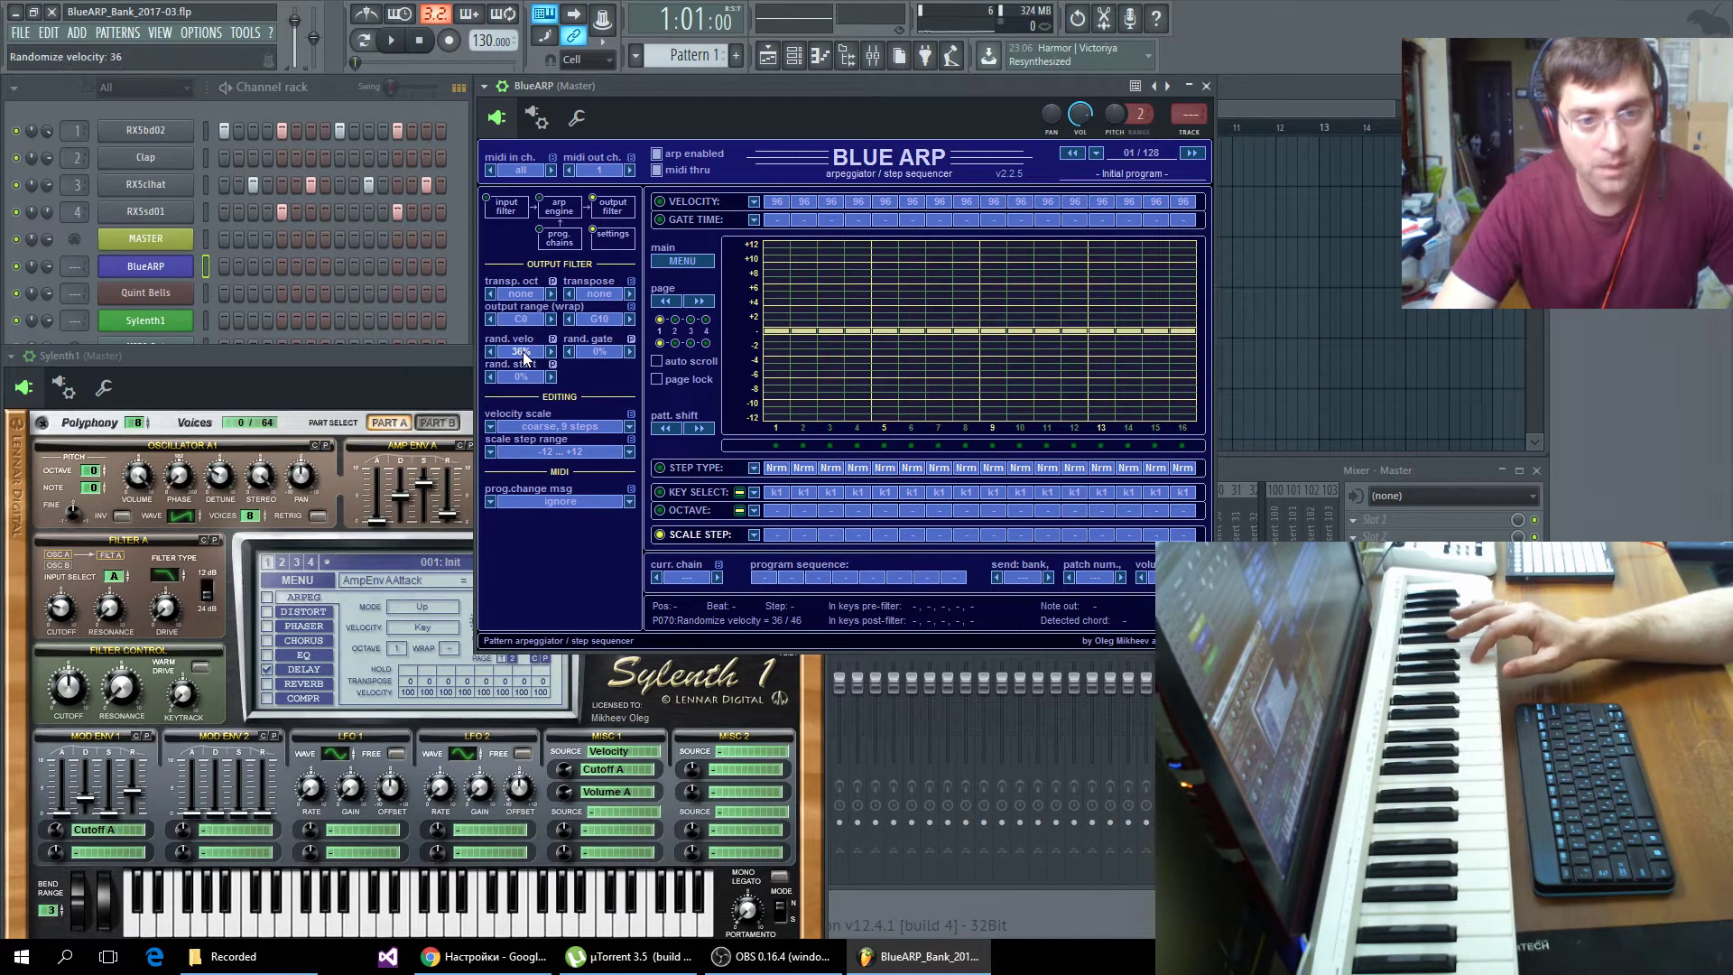
scroll(523, 351, up, 1)
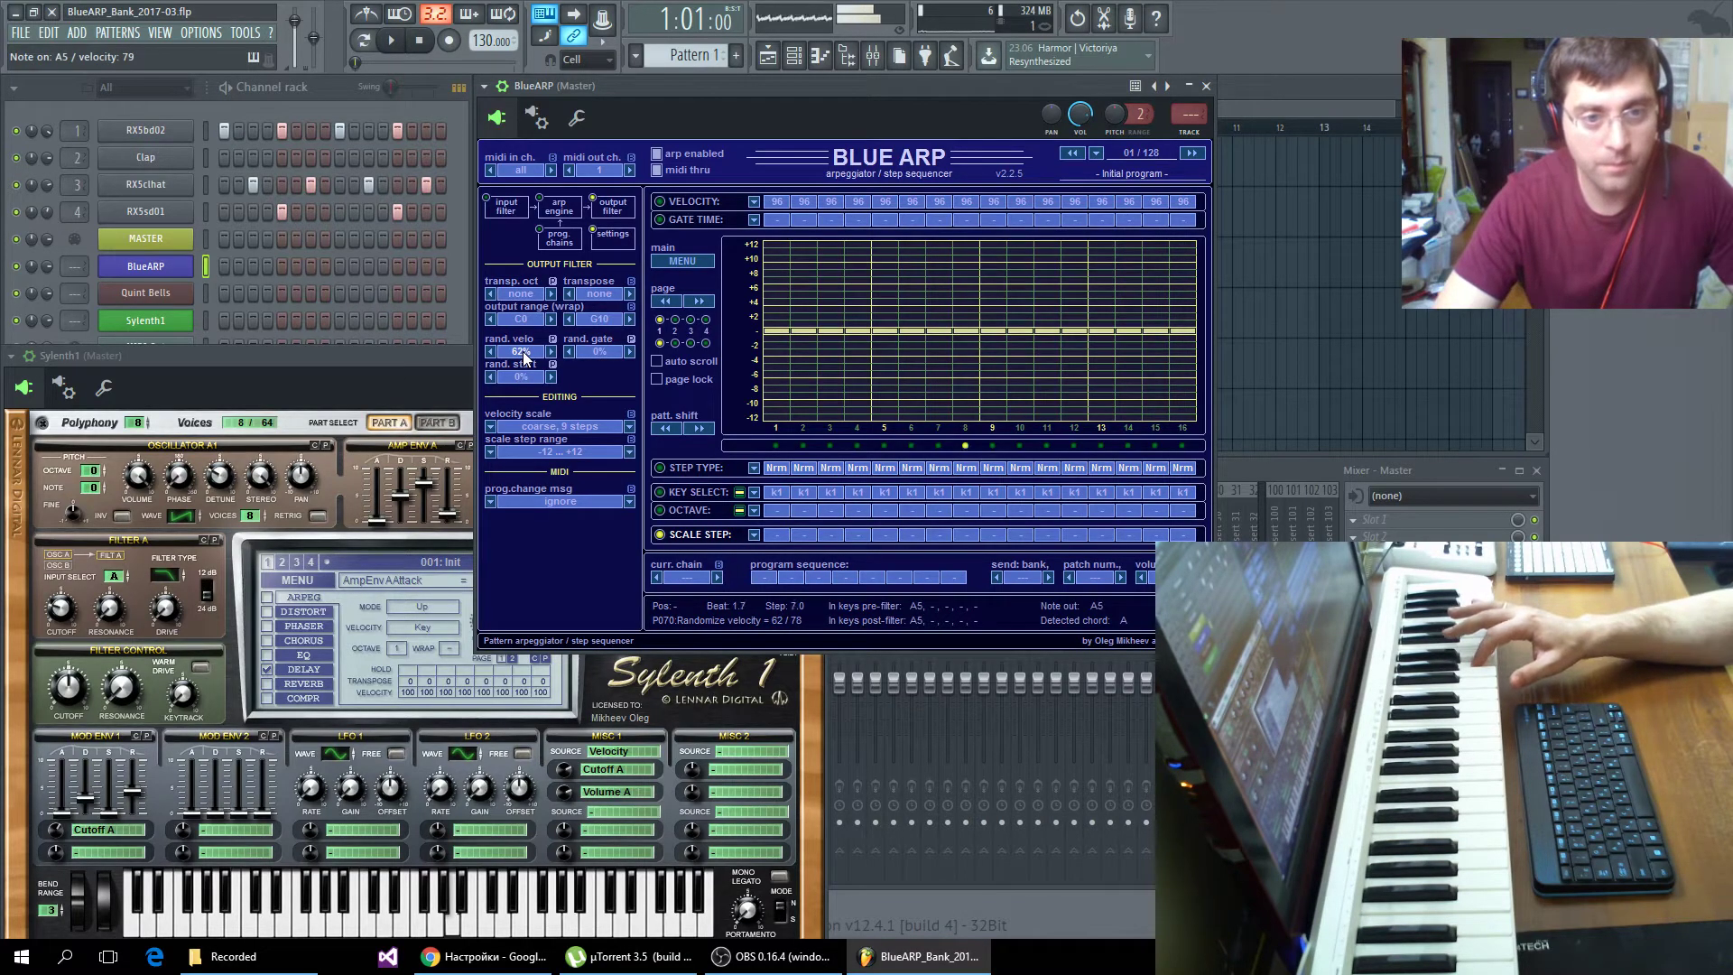
scroll(523, 352, up, 4)
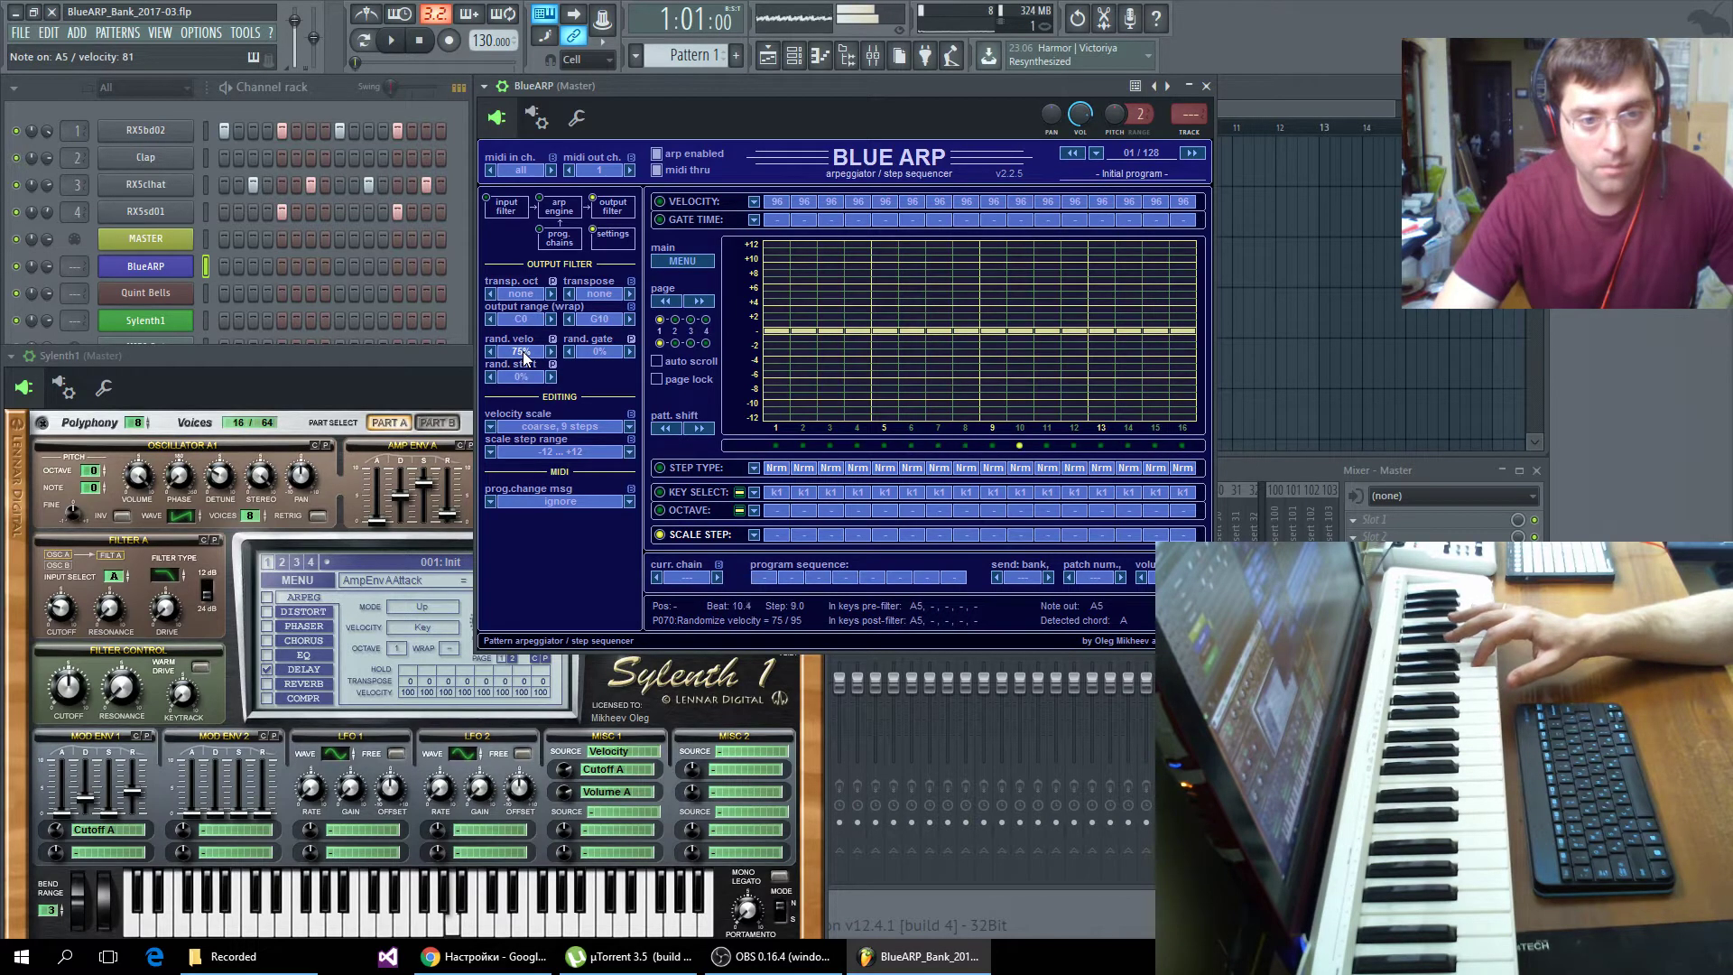
scroll(523, 357, down, 5)
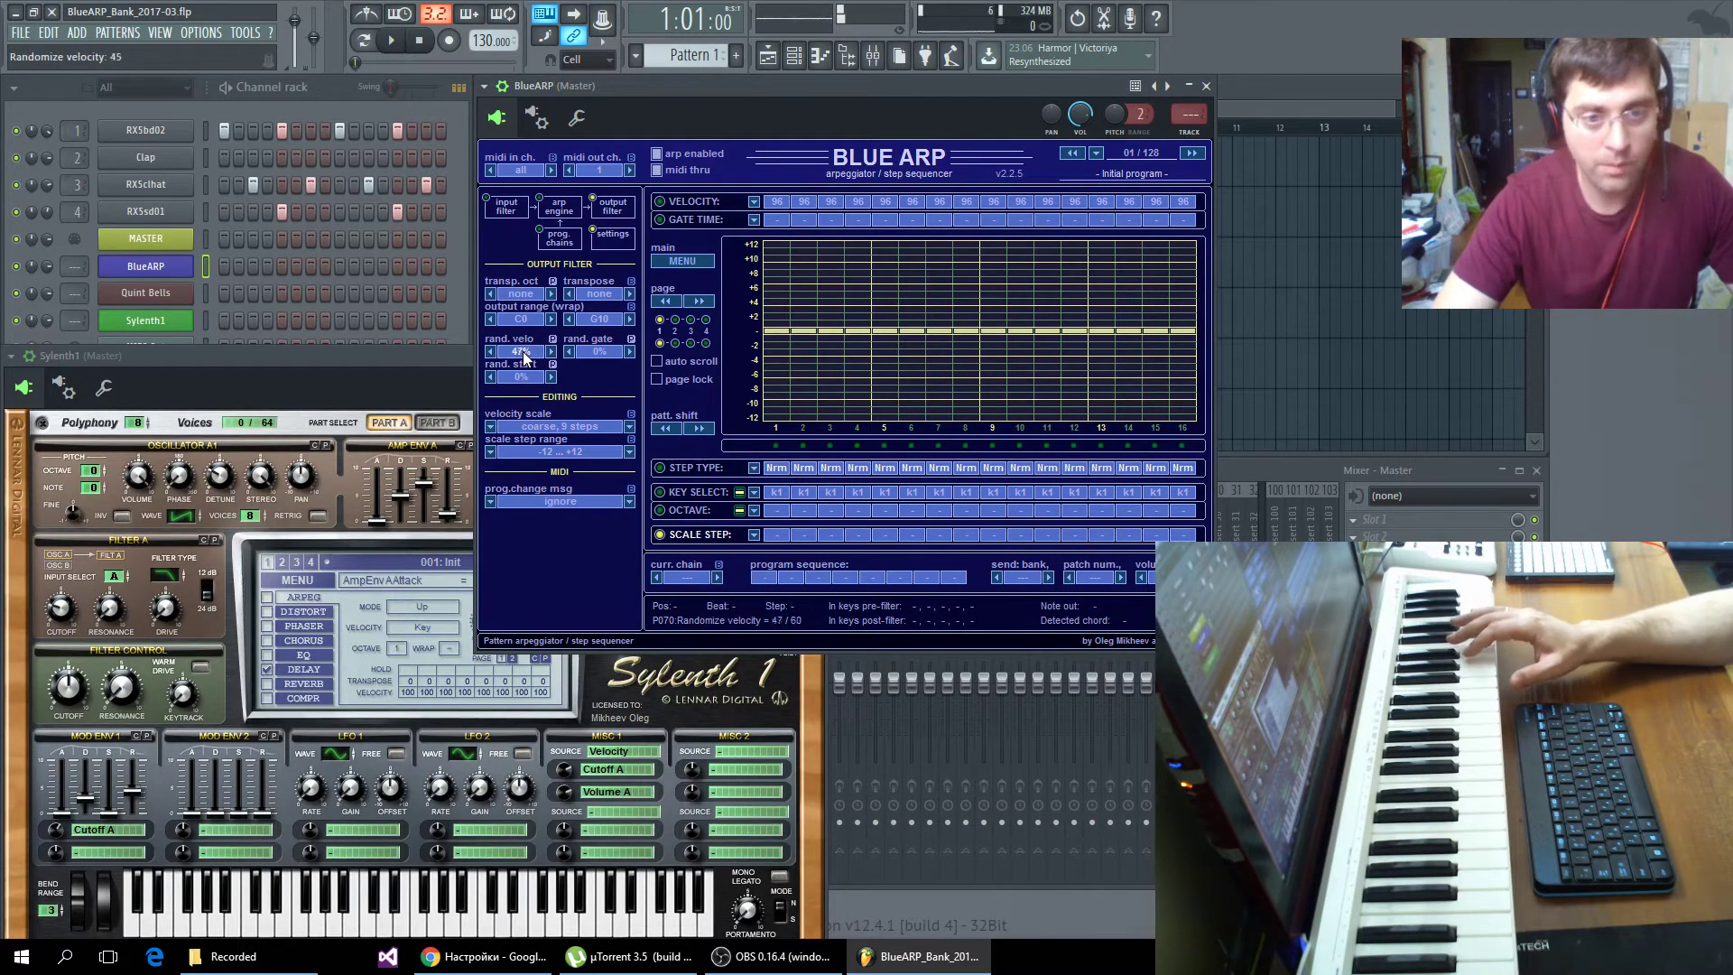
scroll(524, 357, down, 4)
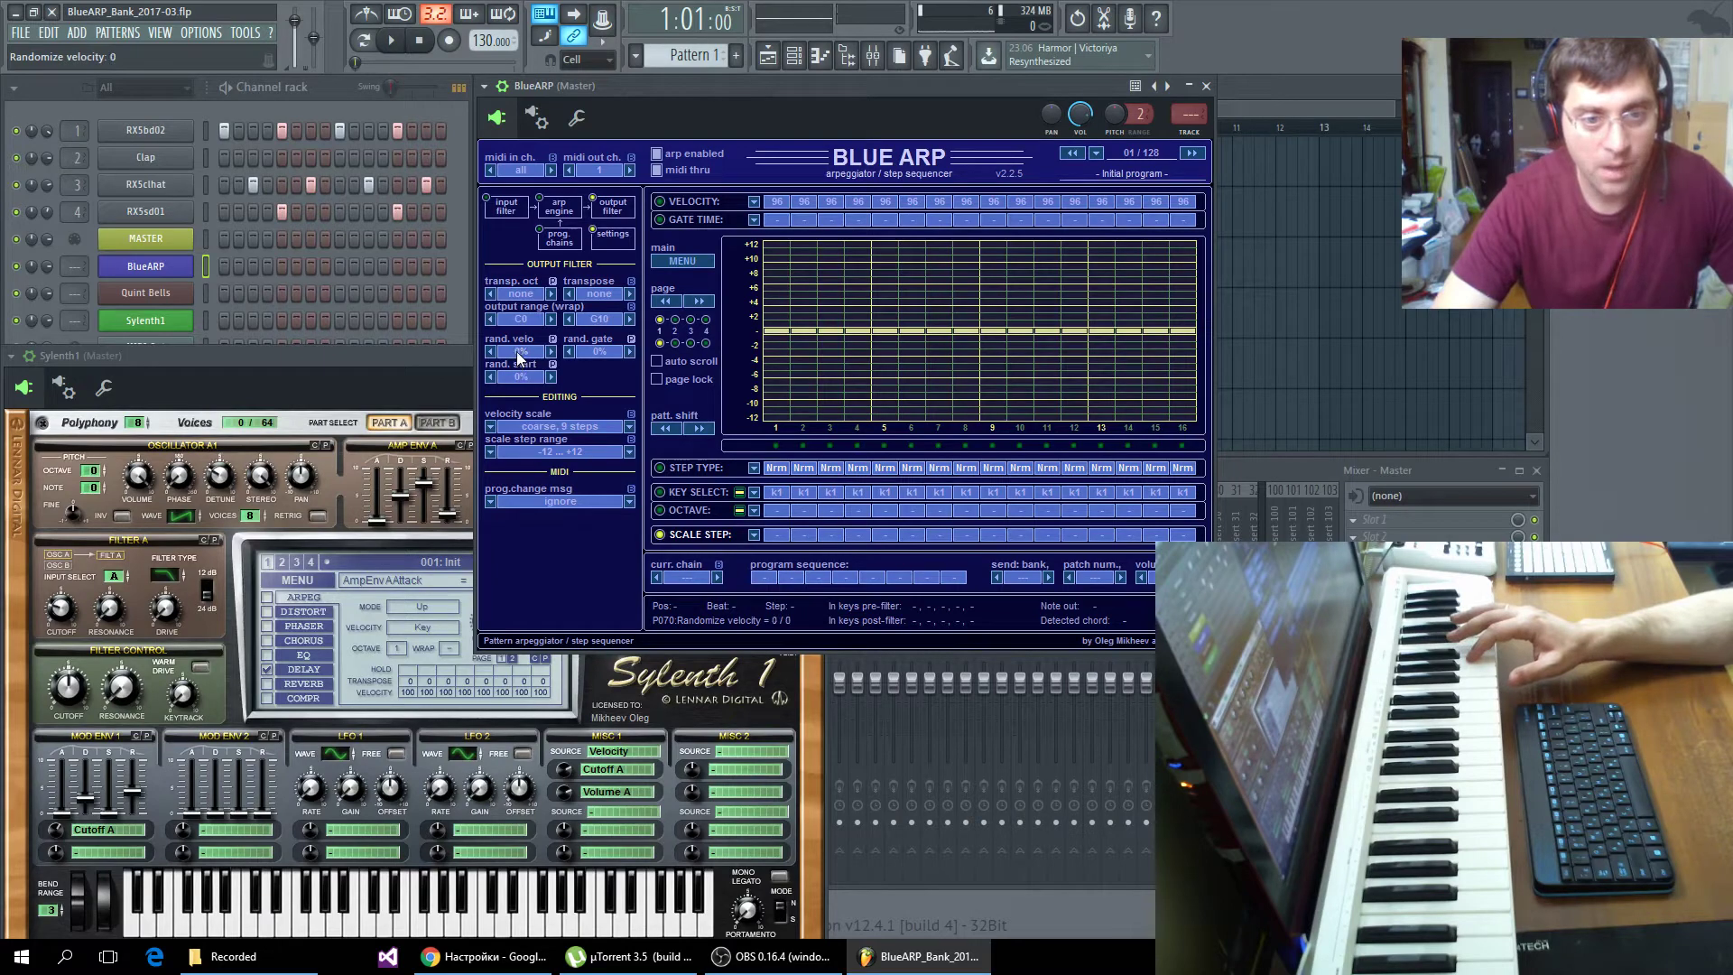
click(559, 213)
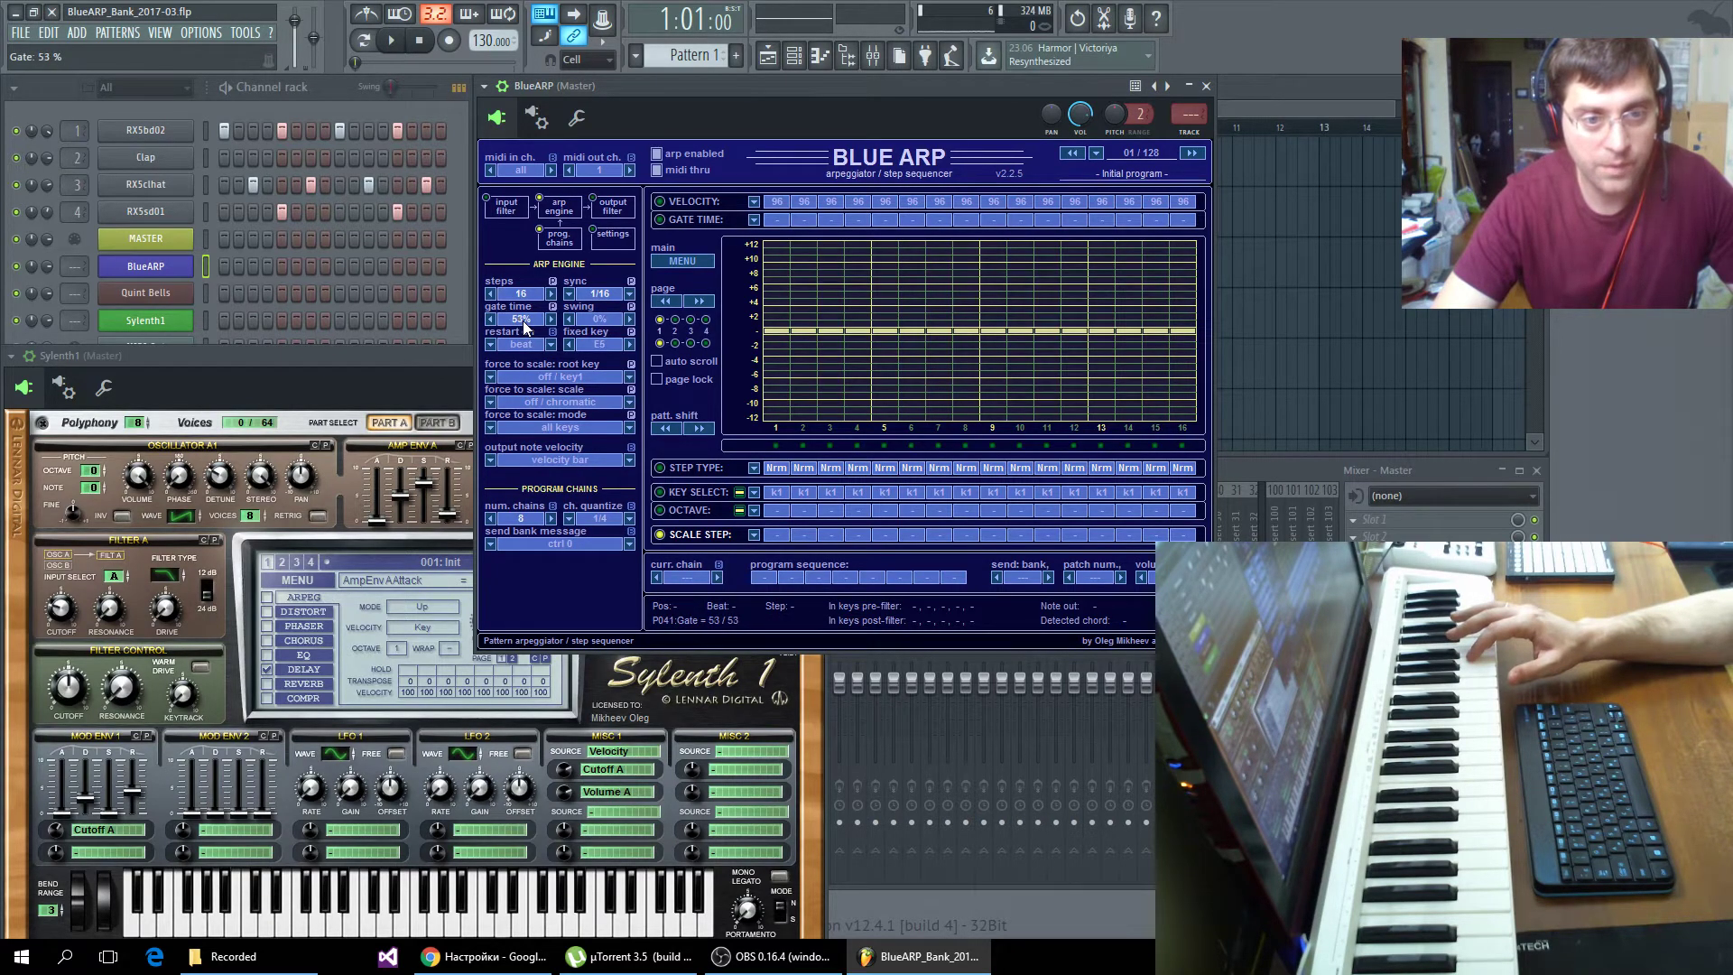
click(609, 206)
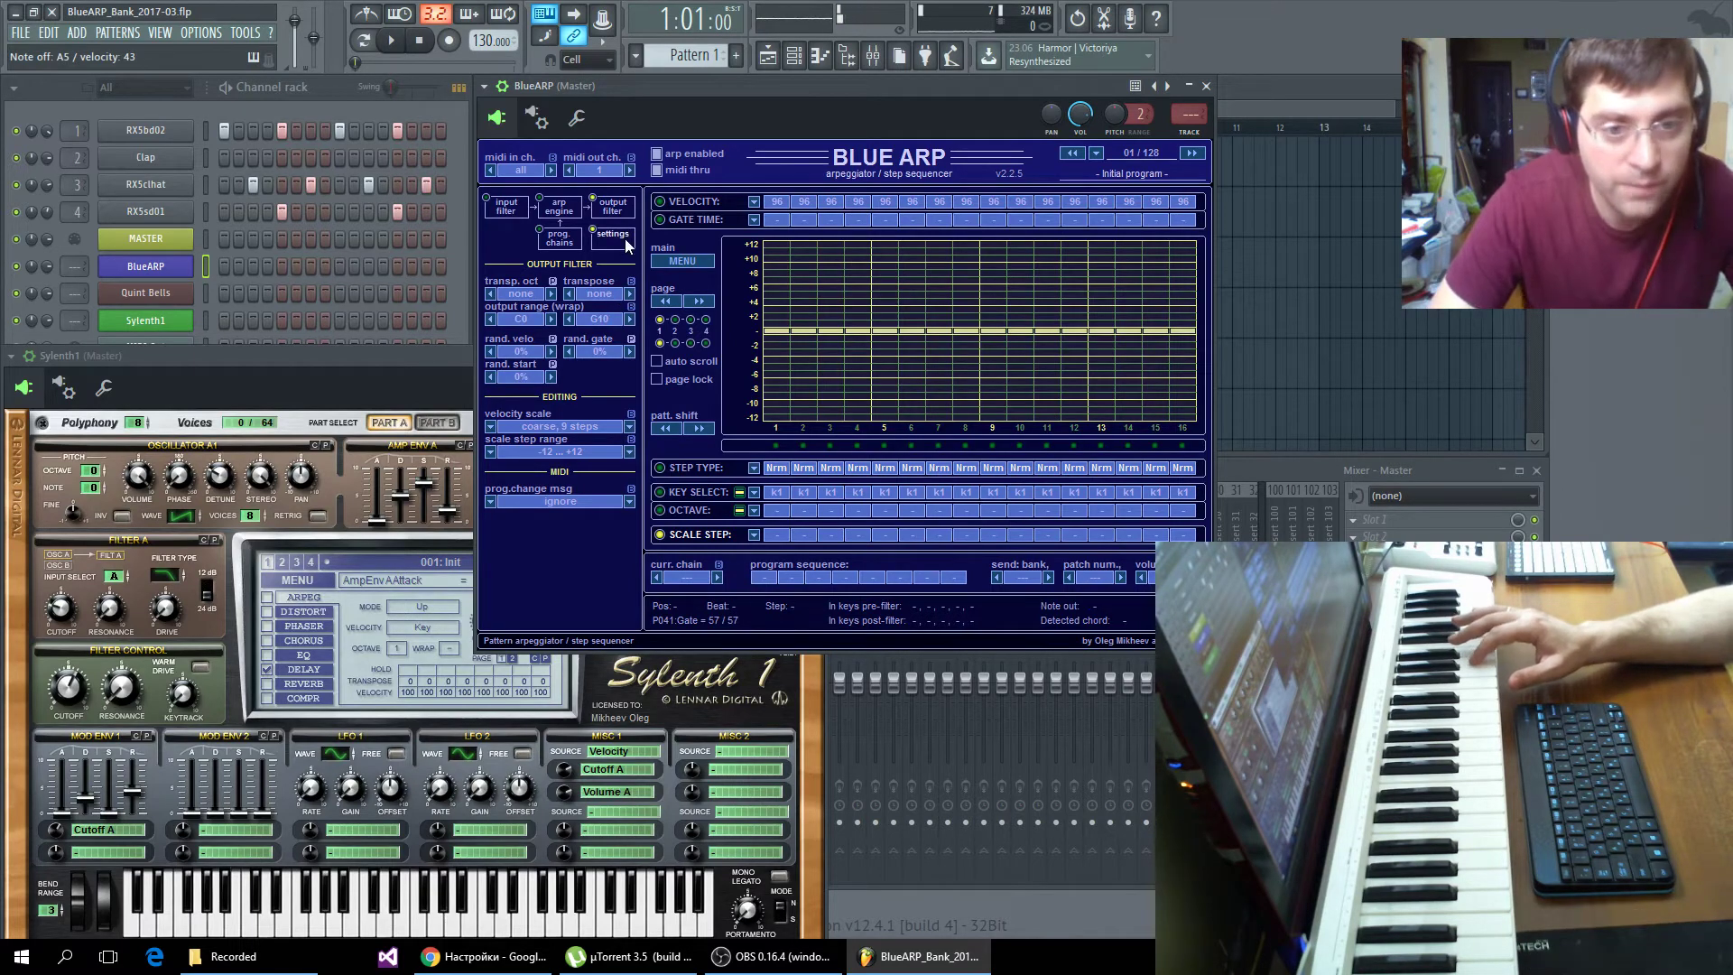
scroll(600, 352, up, 10)
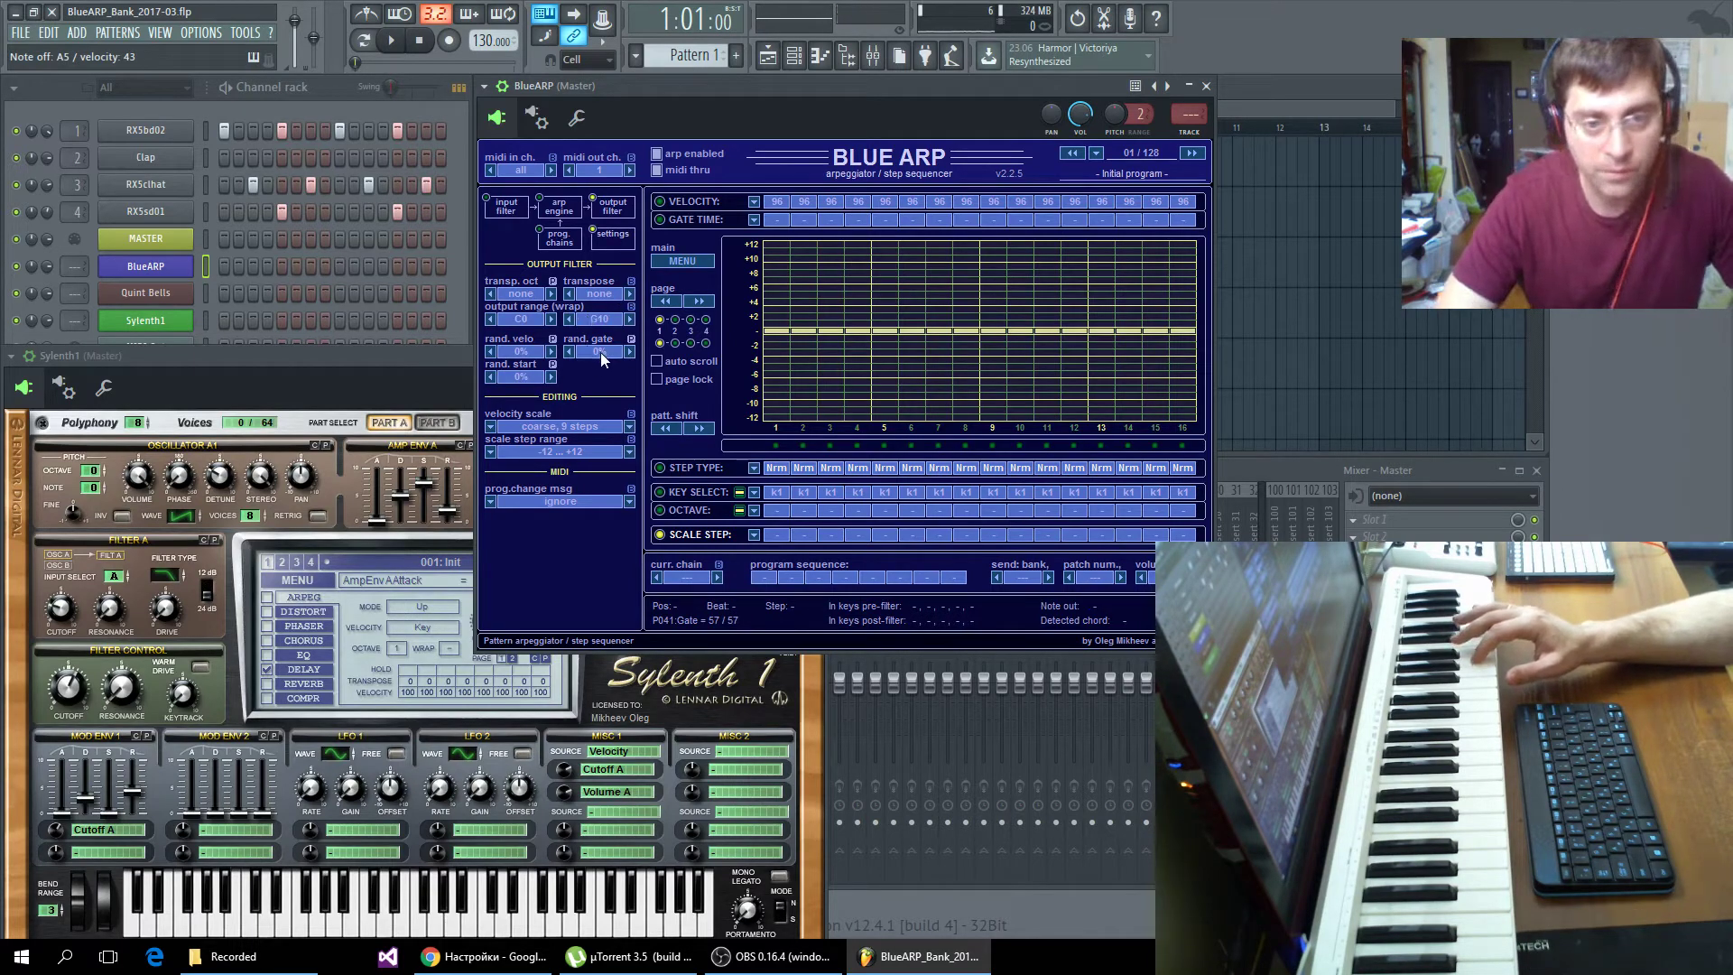
scroll(601, 352, up, 10)
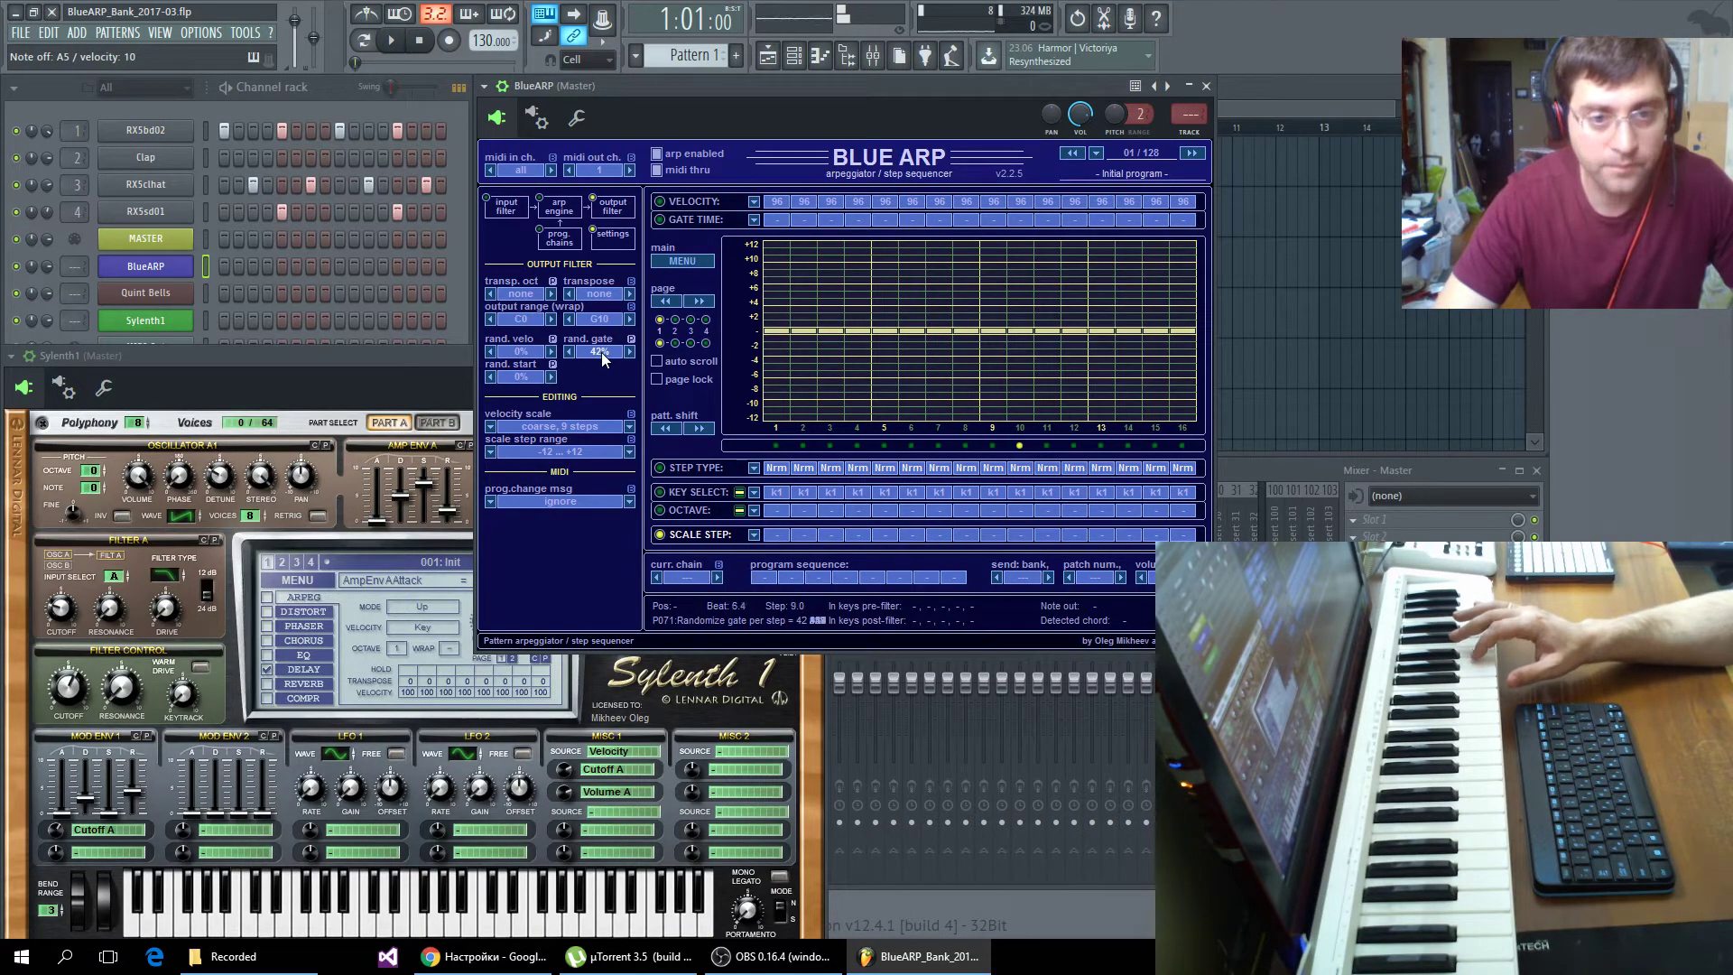
scroll(601, 352, up, 5)
scroll(602, 352, up, 3)
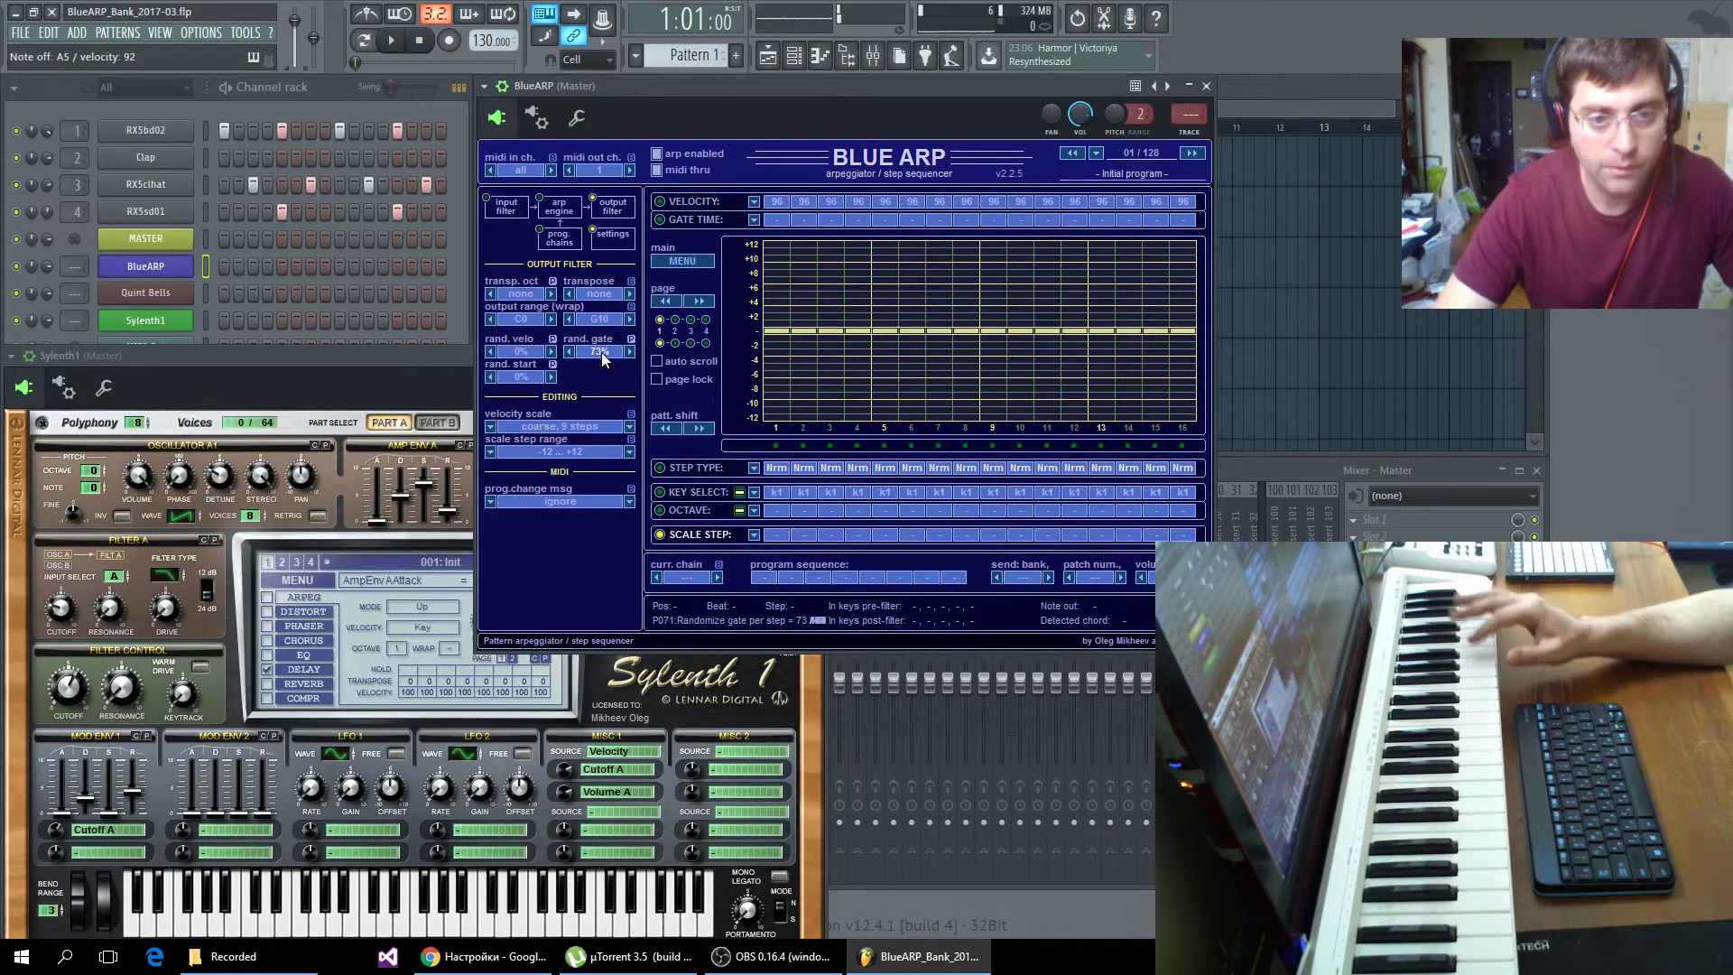
scroll(602, 352, down, 5)
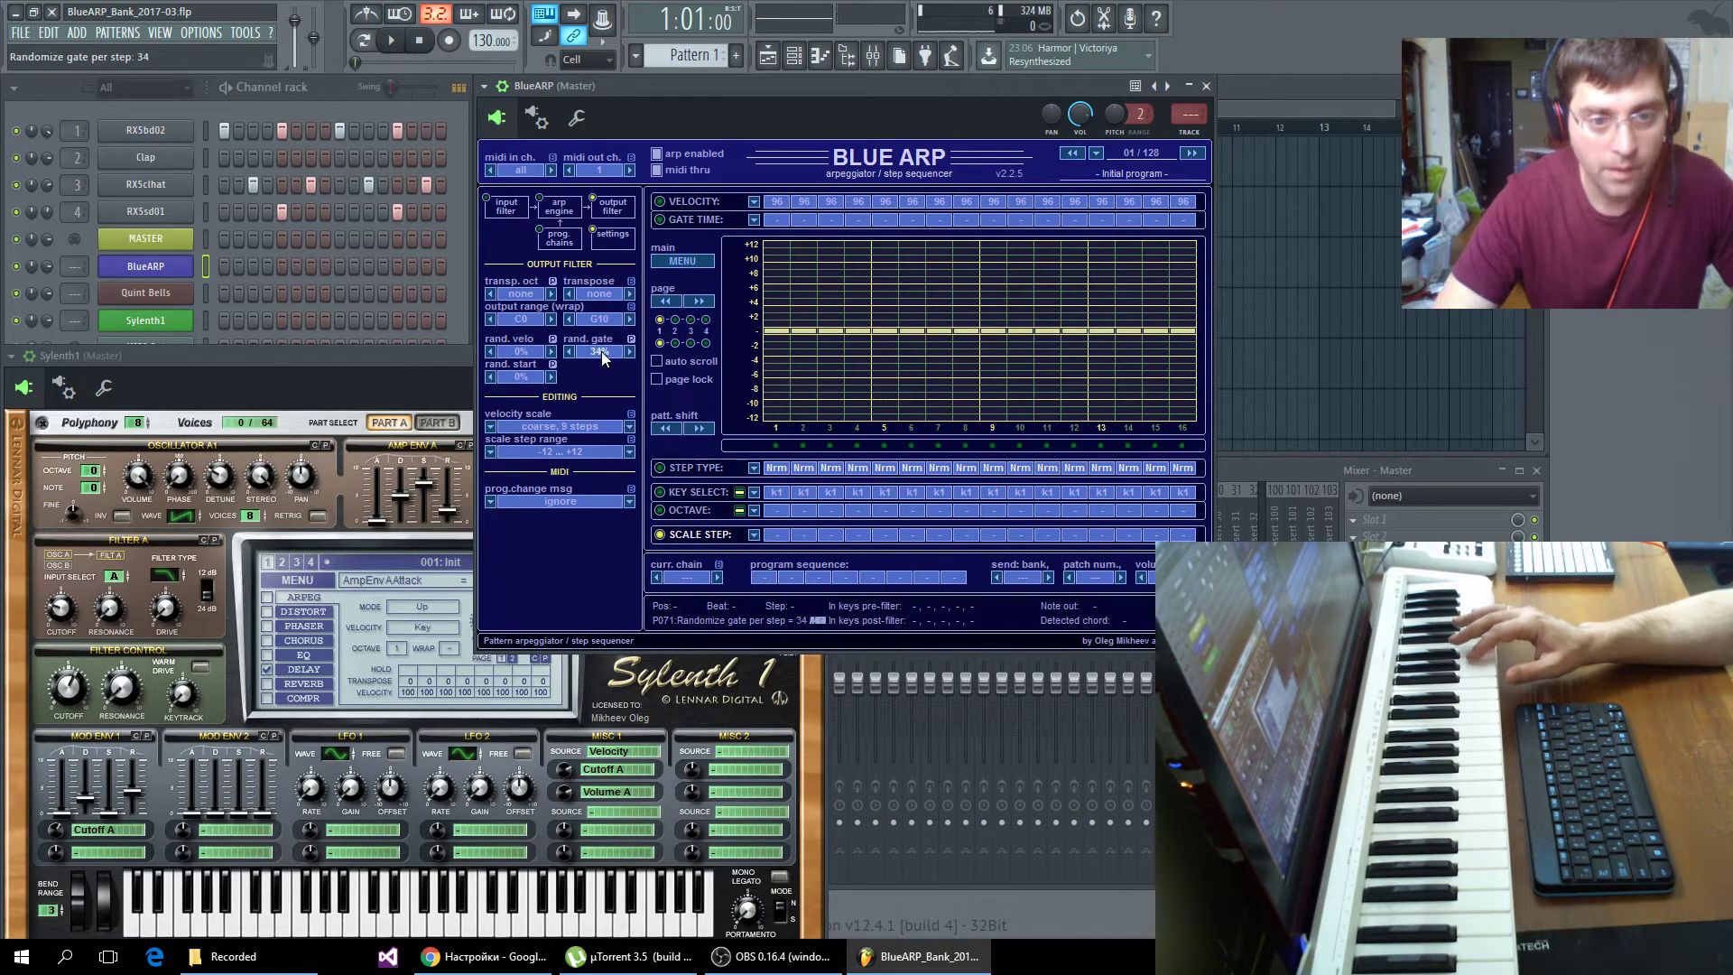
scroll(601, 352, down, 3)
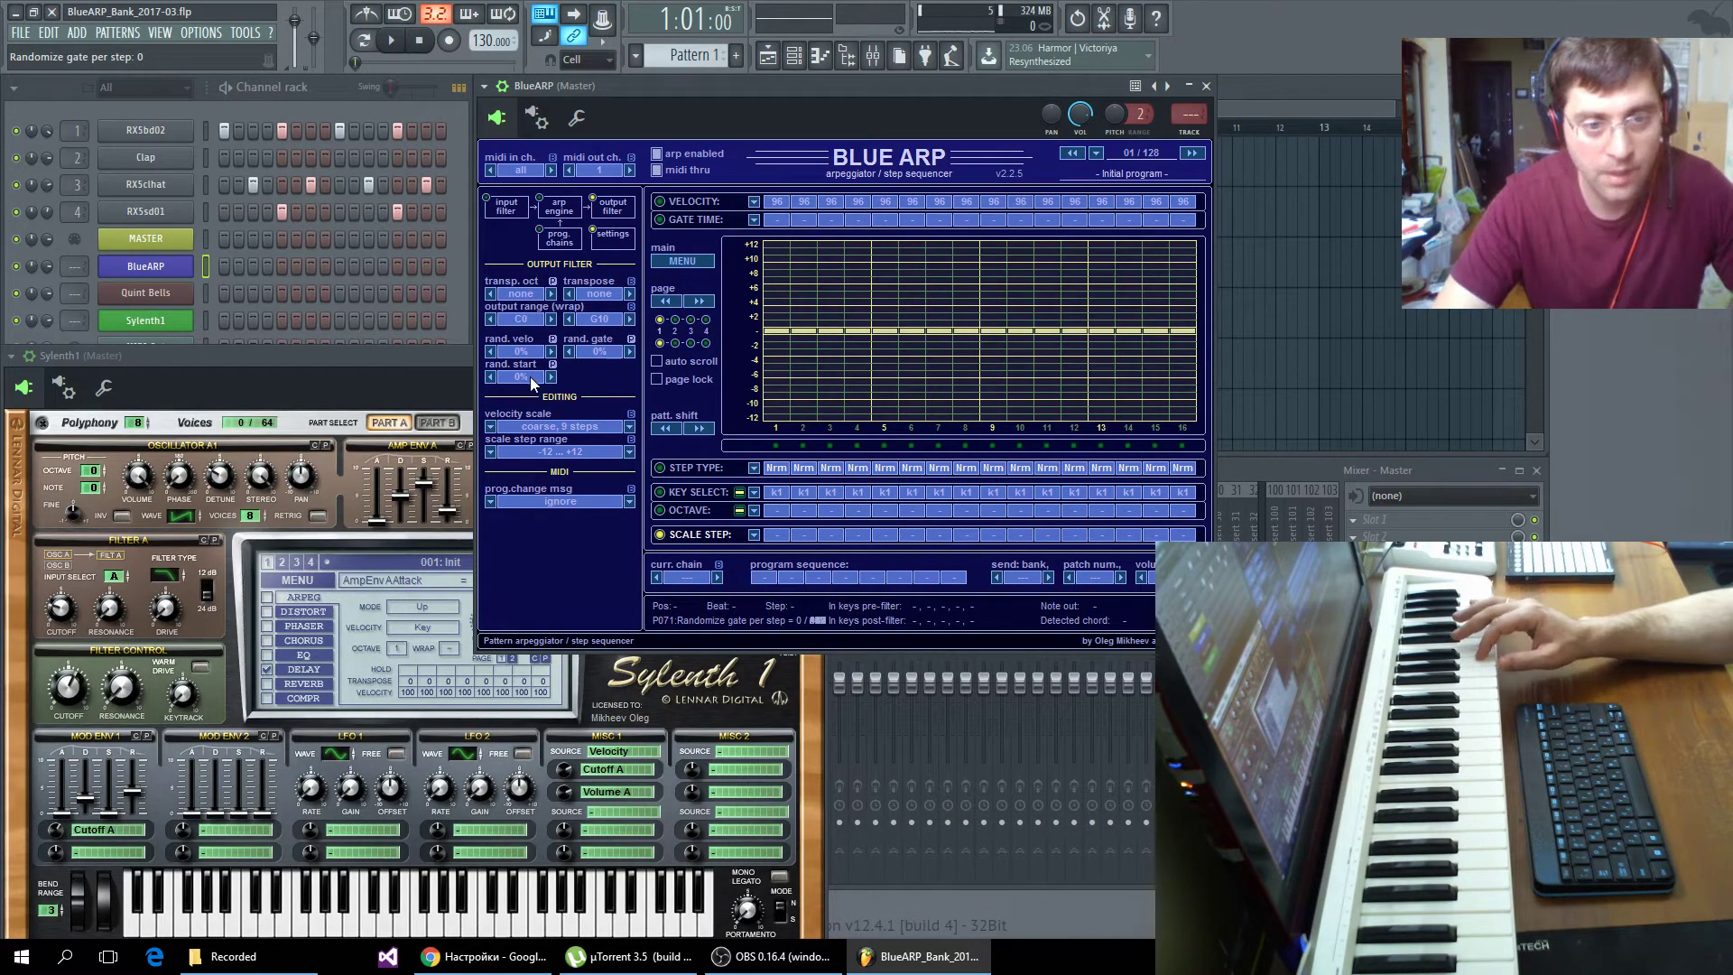
scroll(531, 383, up, 5)
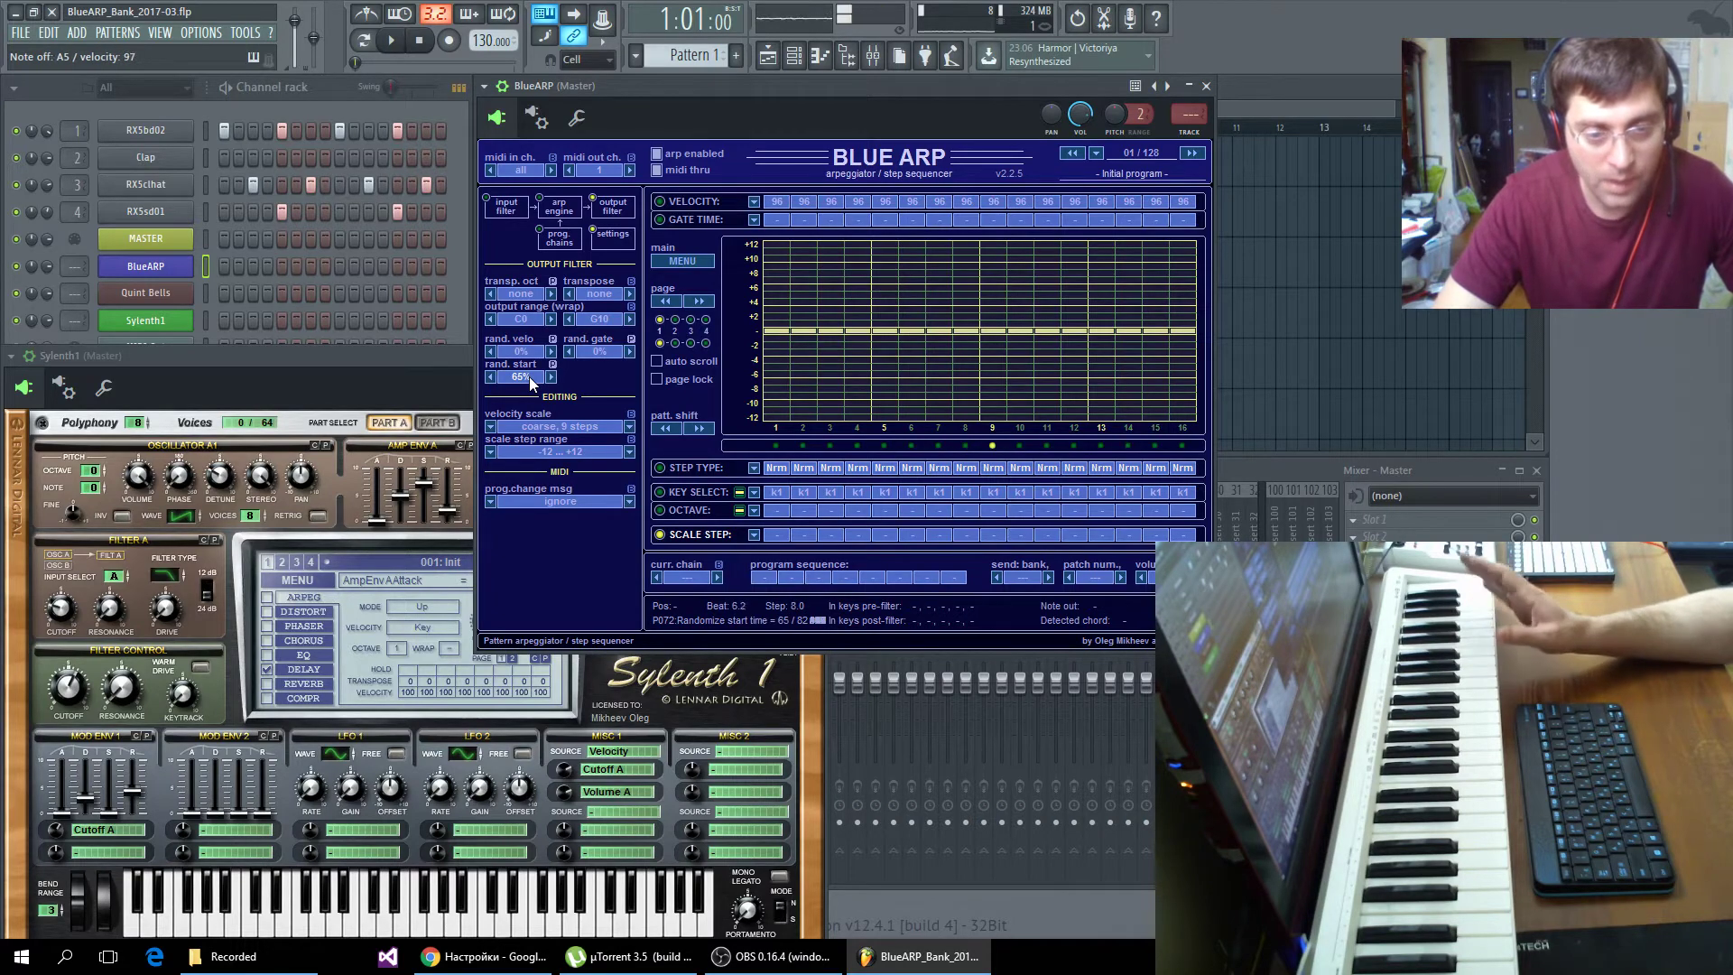
scroll(531, 383, down, 1)
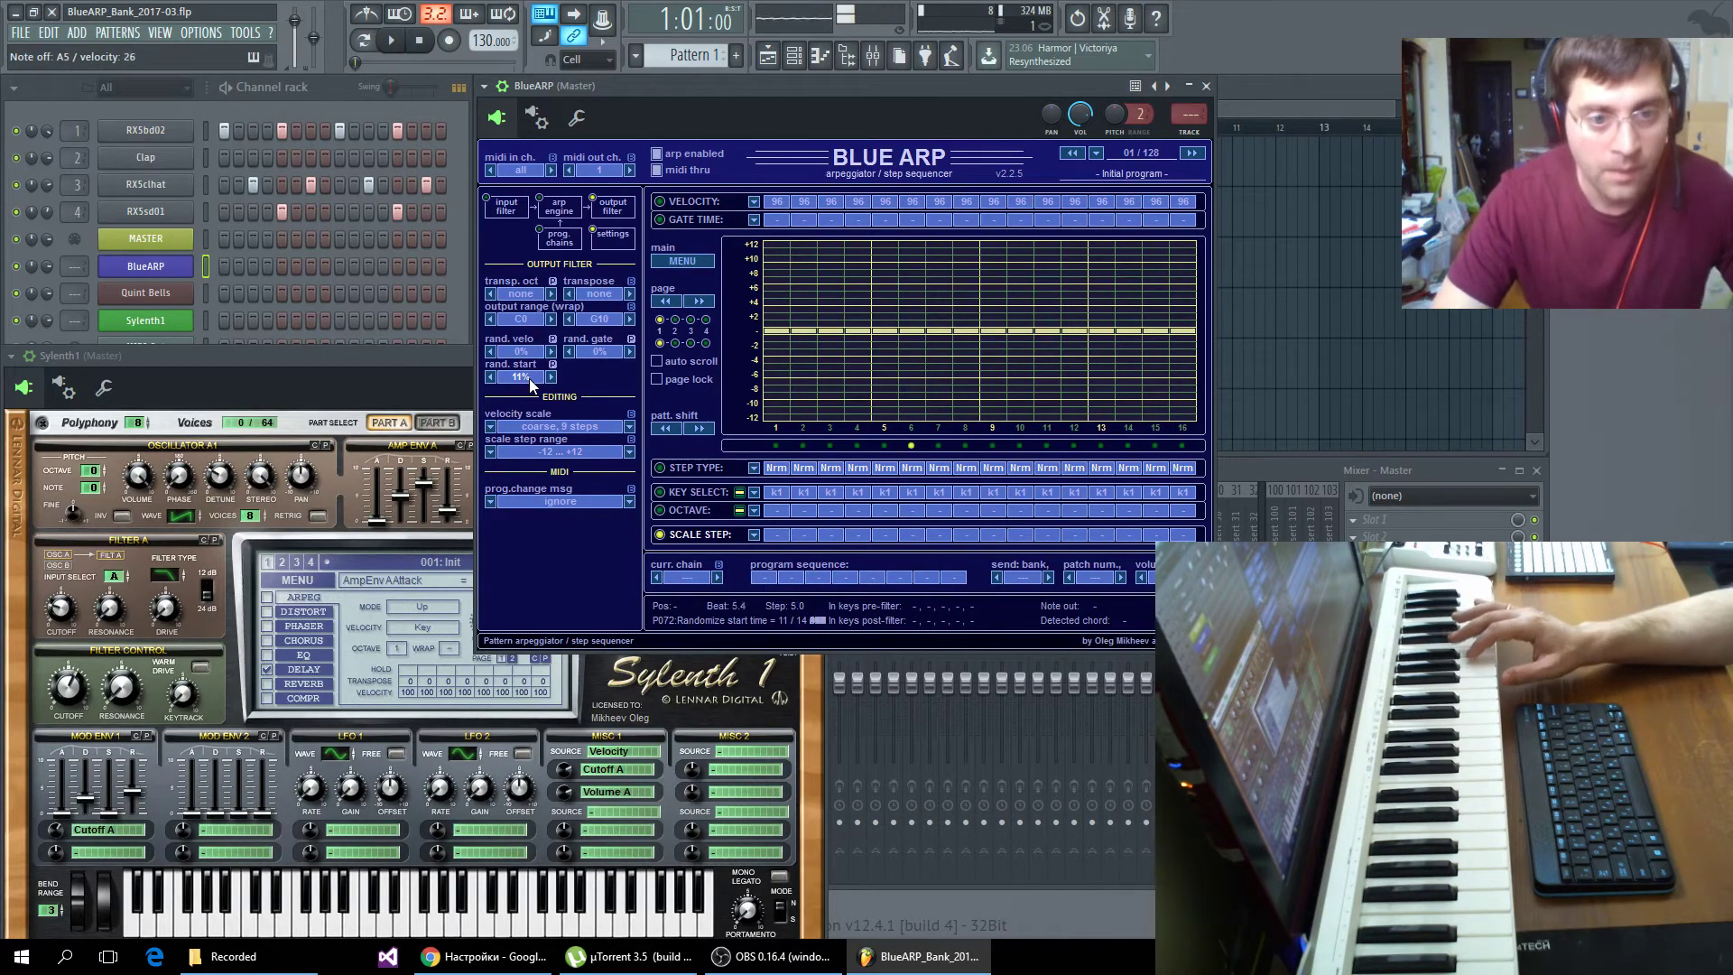
scroll(530, 385, down, 11)
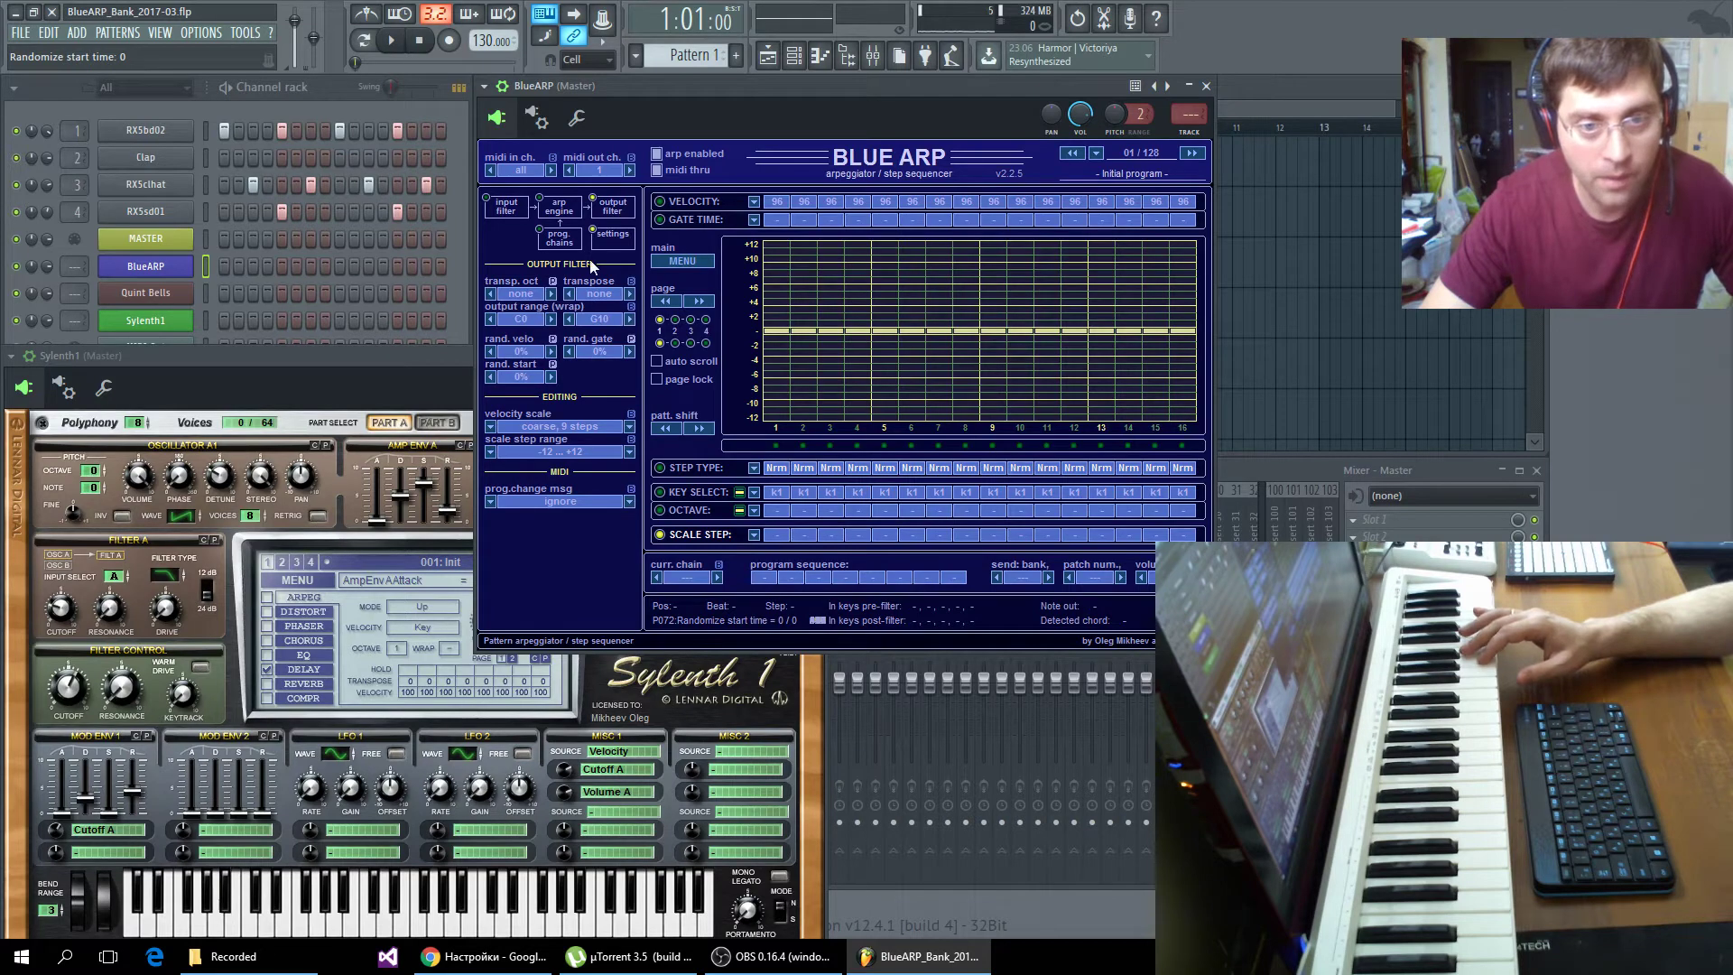
click(1102, 153)
mouse_move(1126, 186)
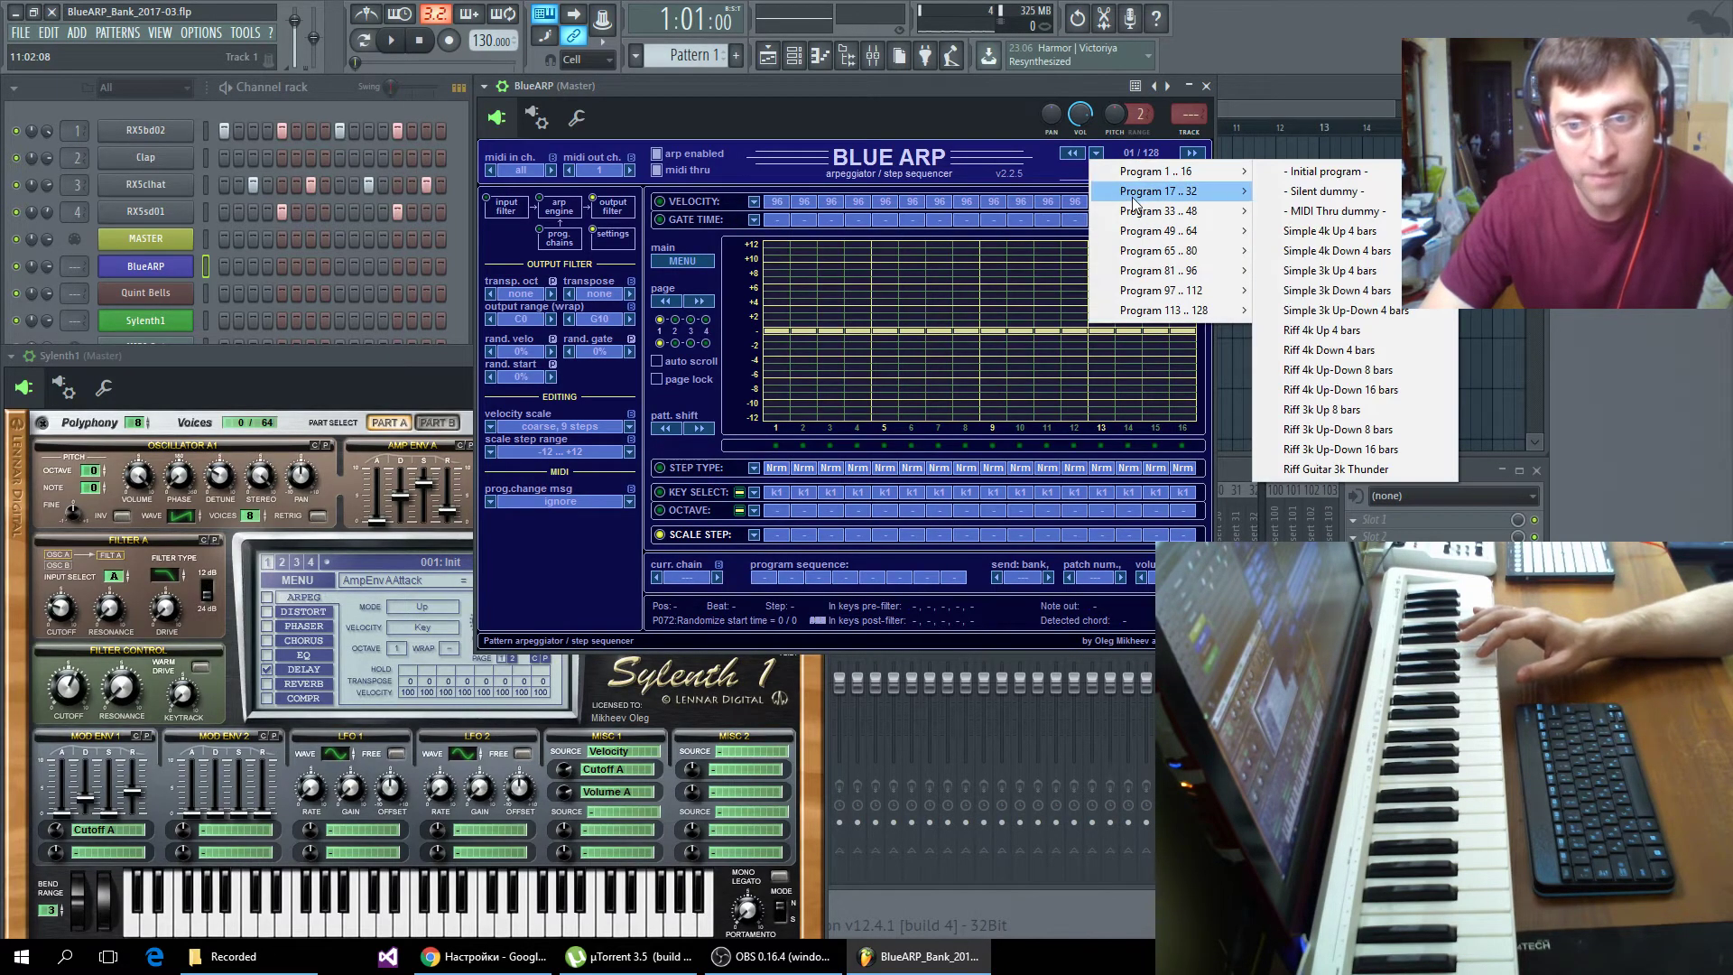
mouse_move(1144, 232)
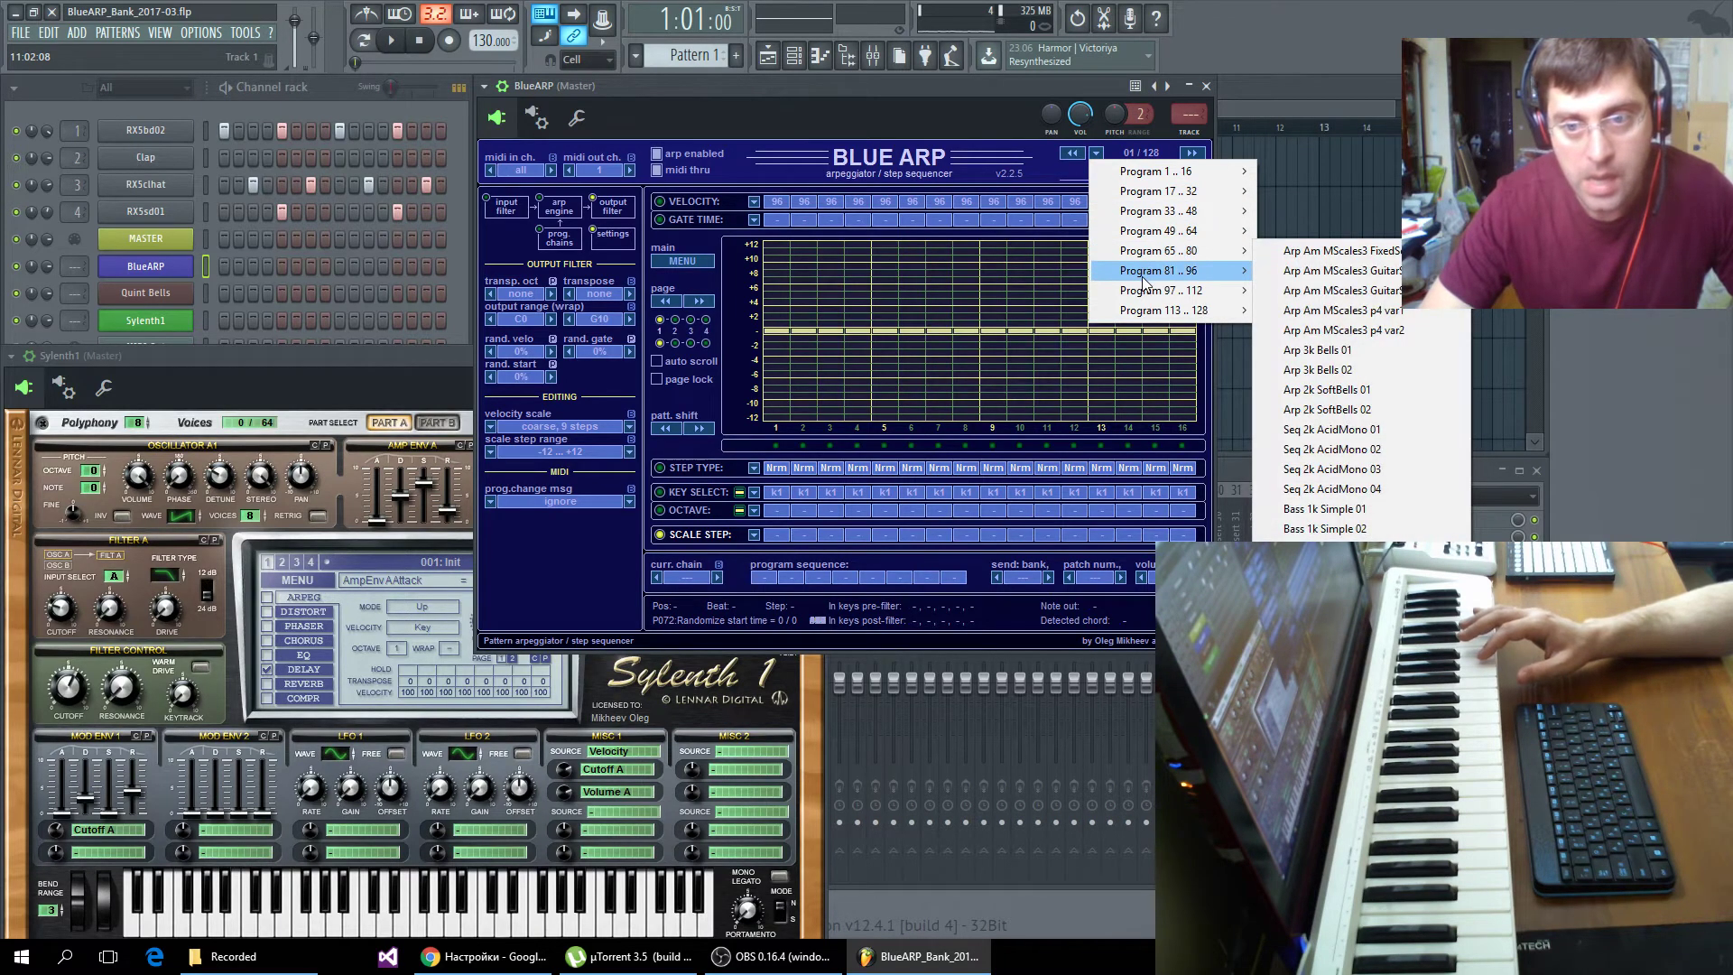
mouse_move(1171, 314)
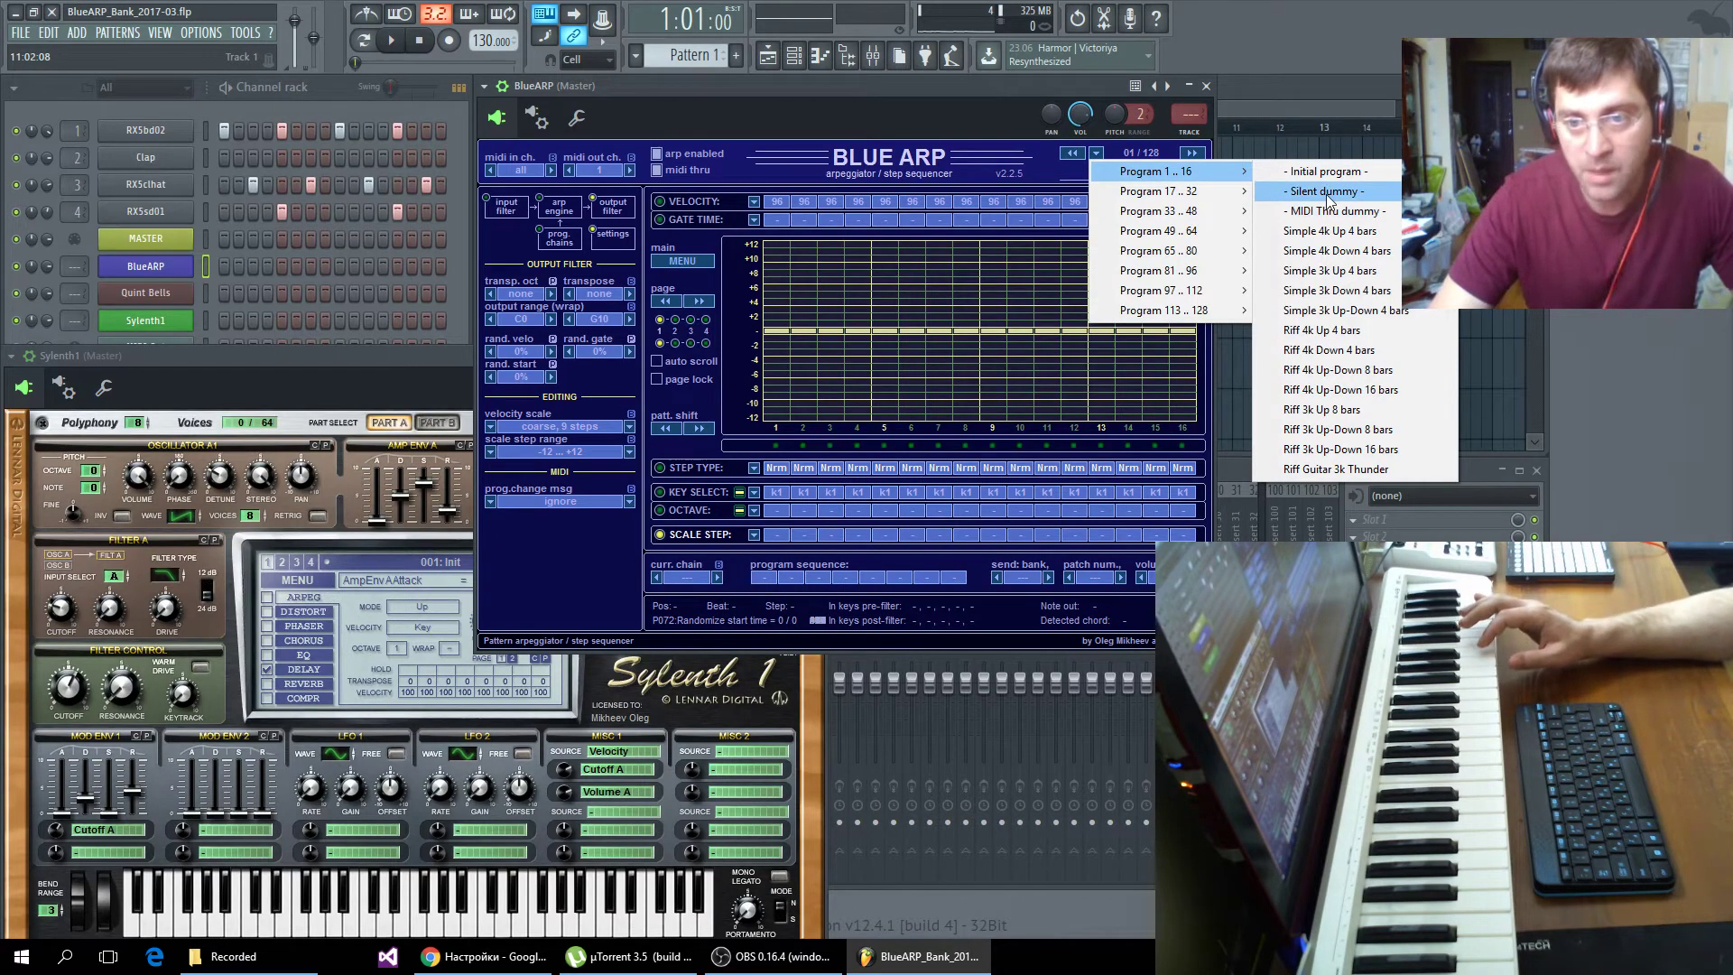
click(1327, 191)
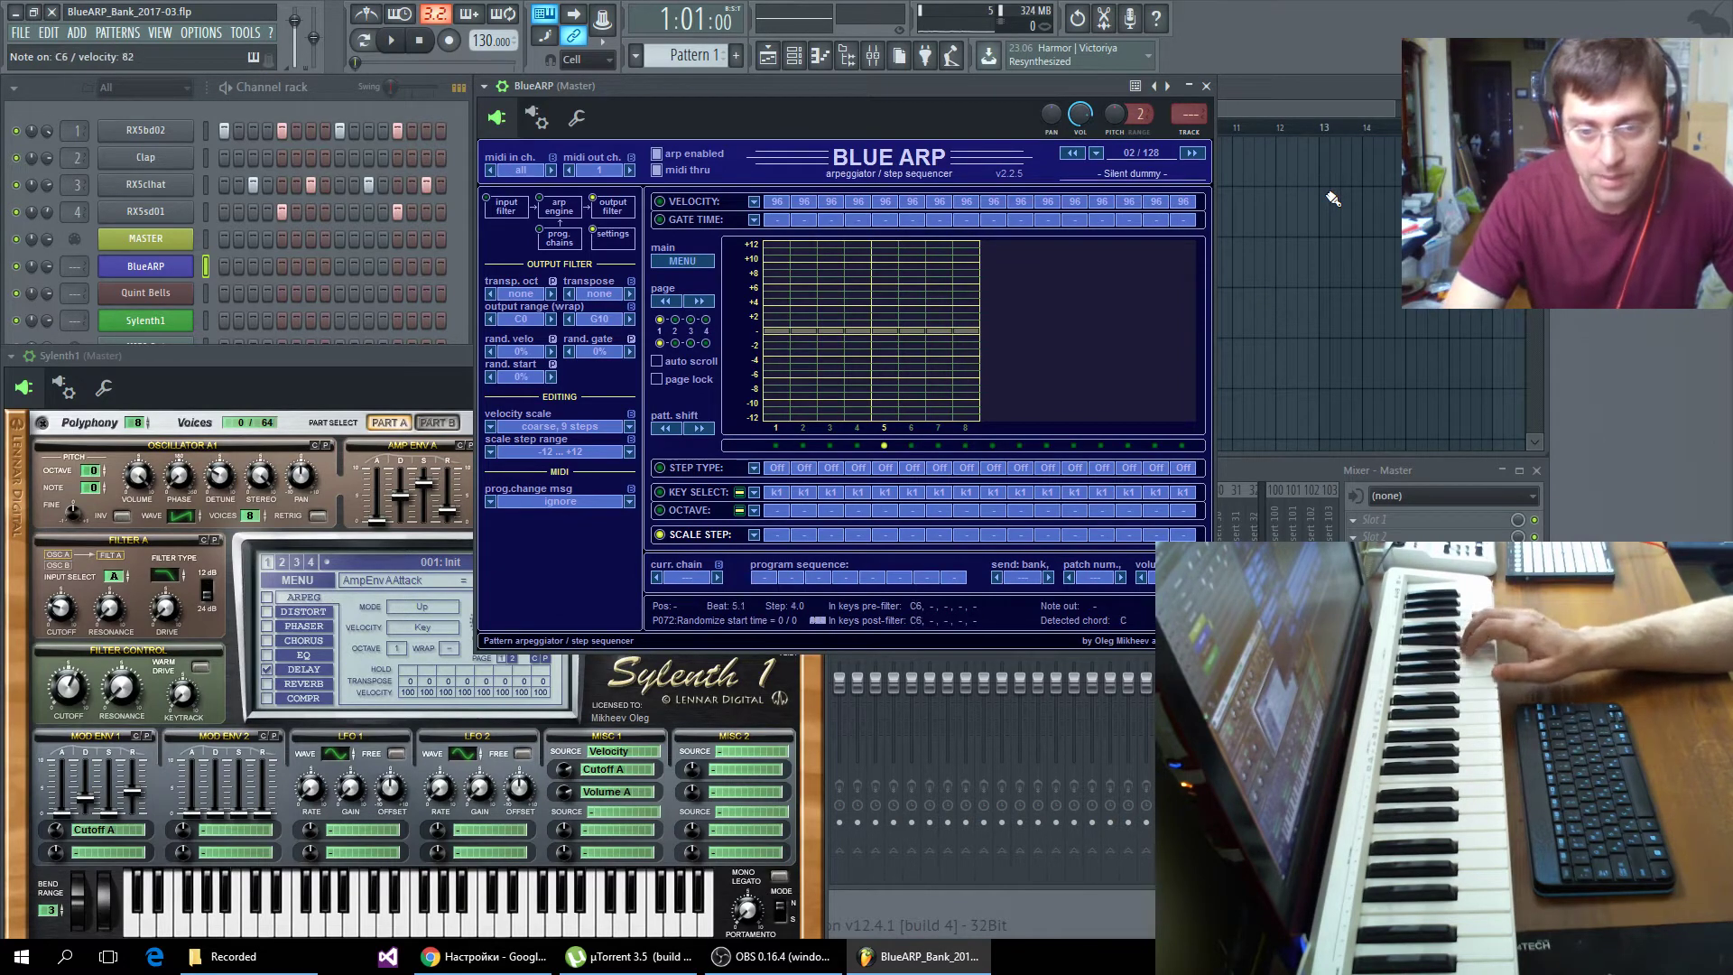
- Load program 03 MIDI Thru dummy on chain 1 and try transpose +3 before returning it to none
click(1192, 155)
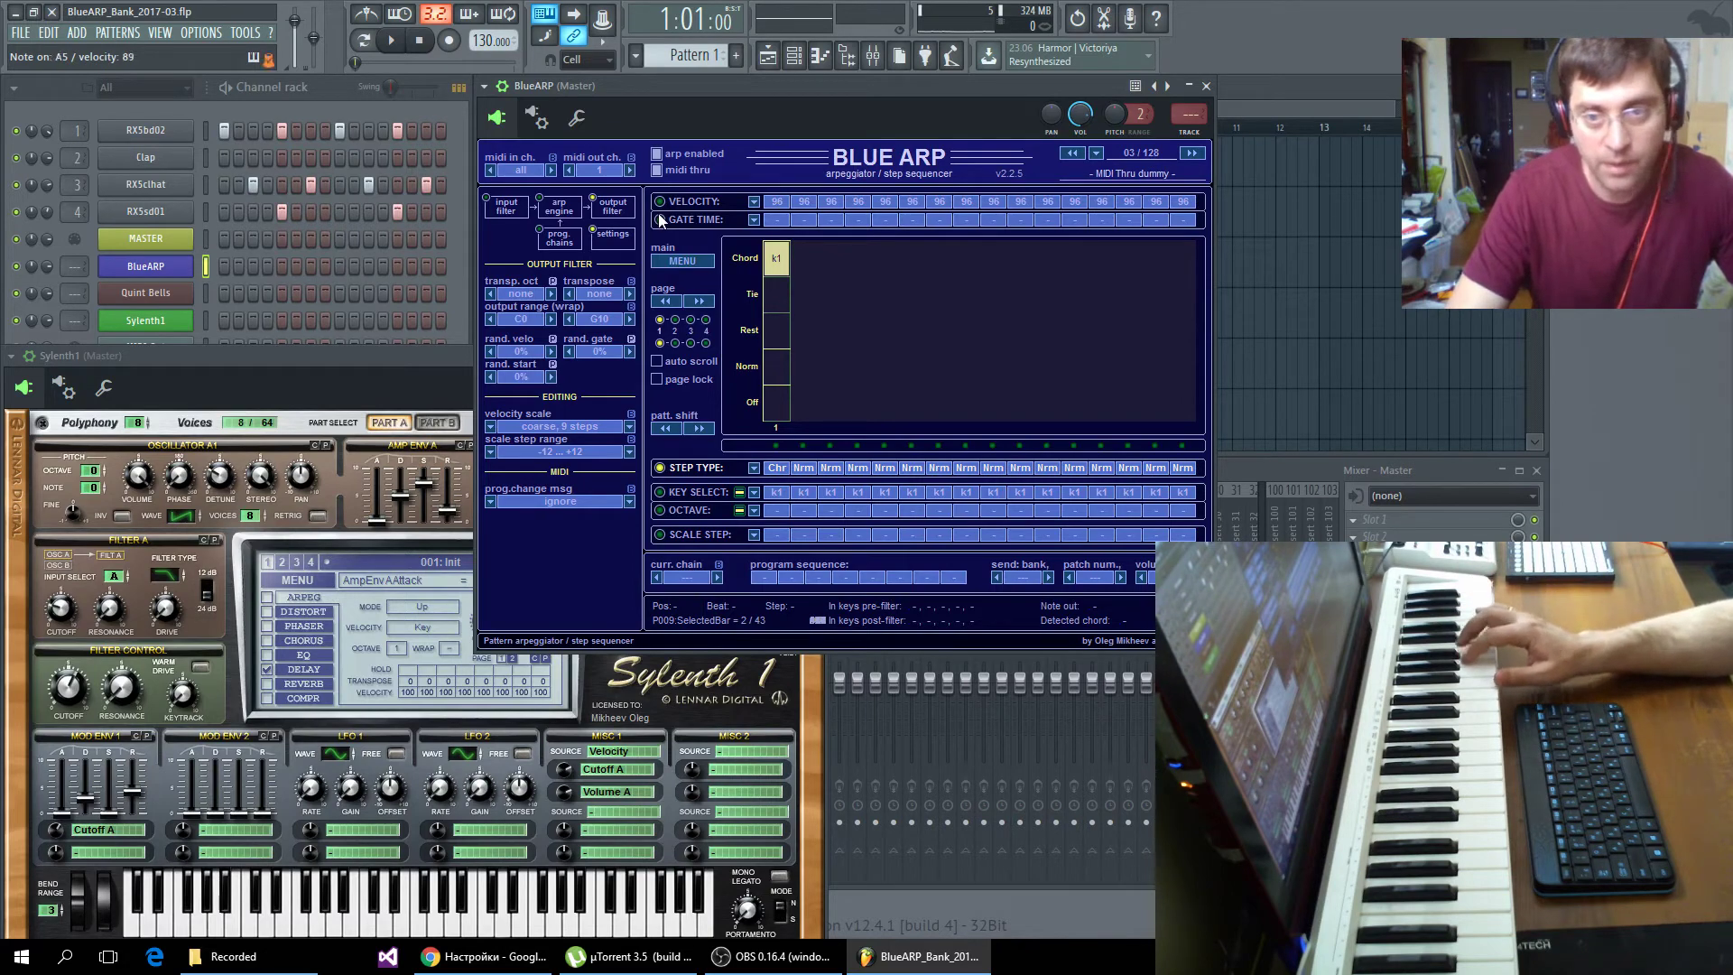
click(719, 579)
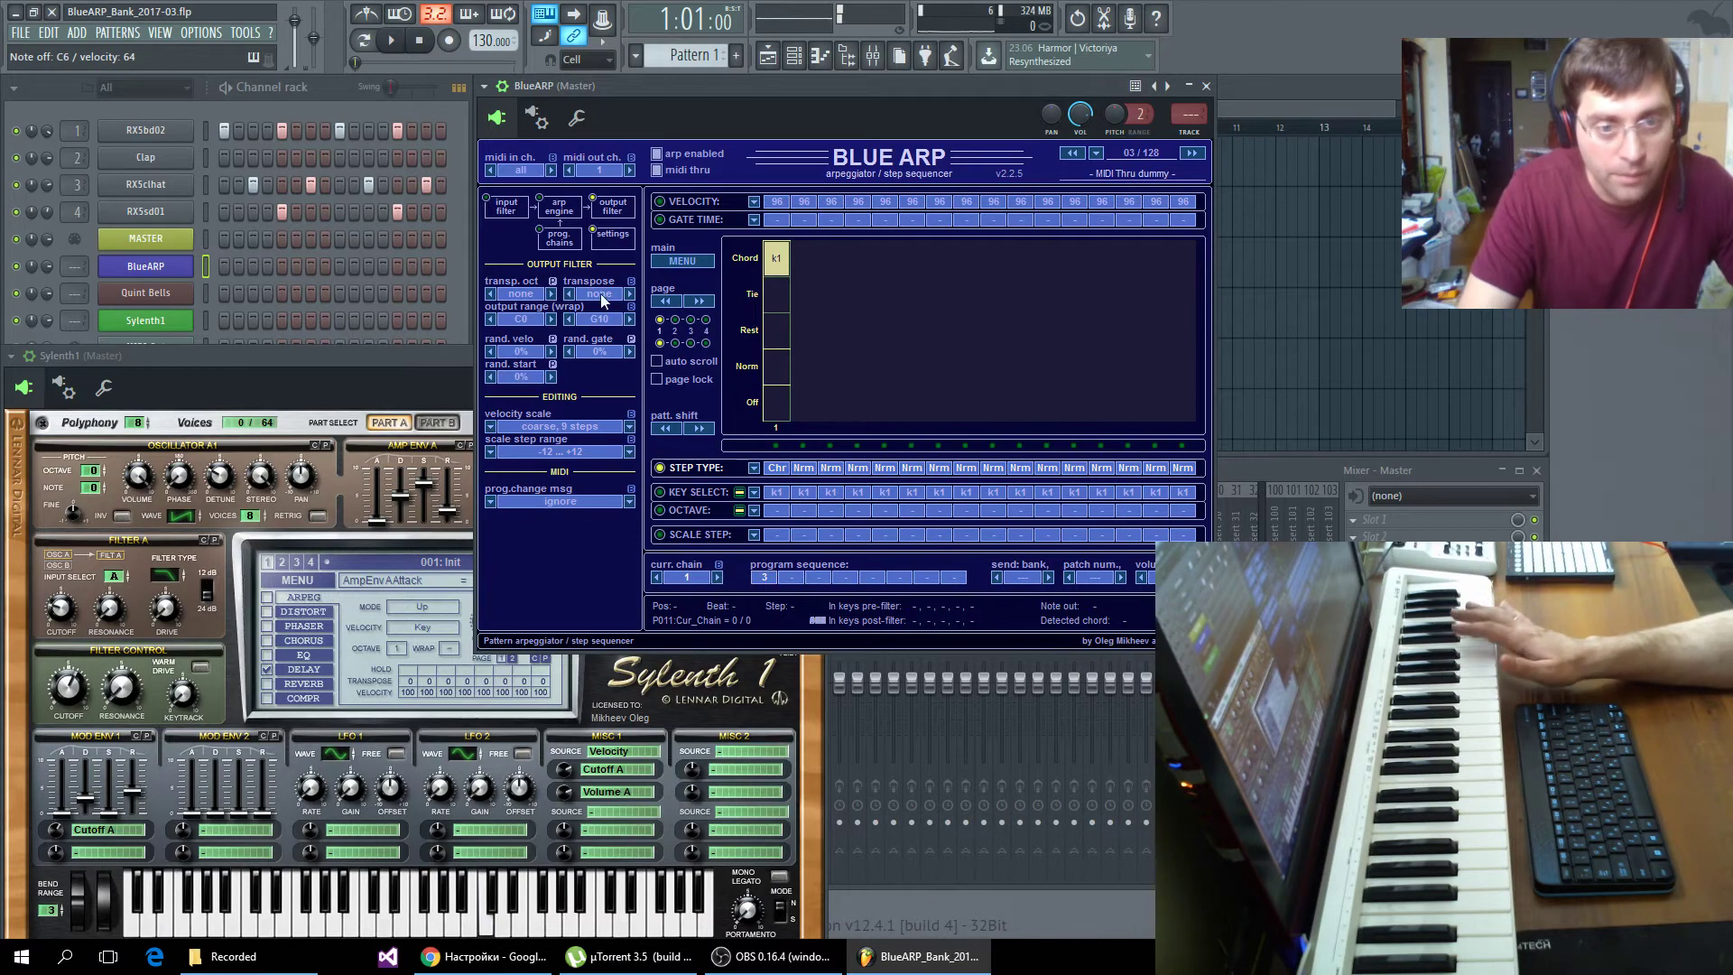
click(629, 295)
click(629, 295)
click(630, 294)
click(629, 294)
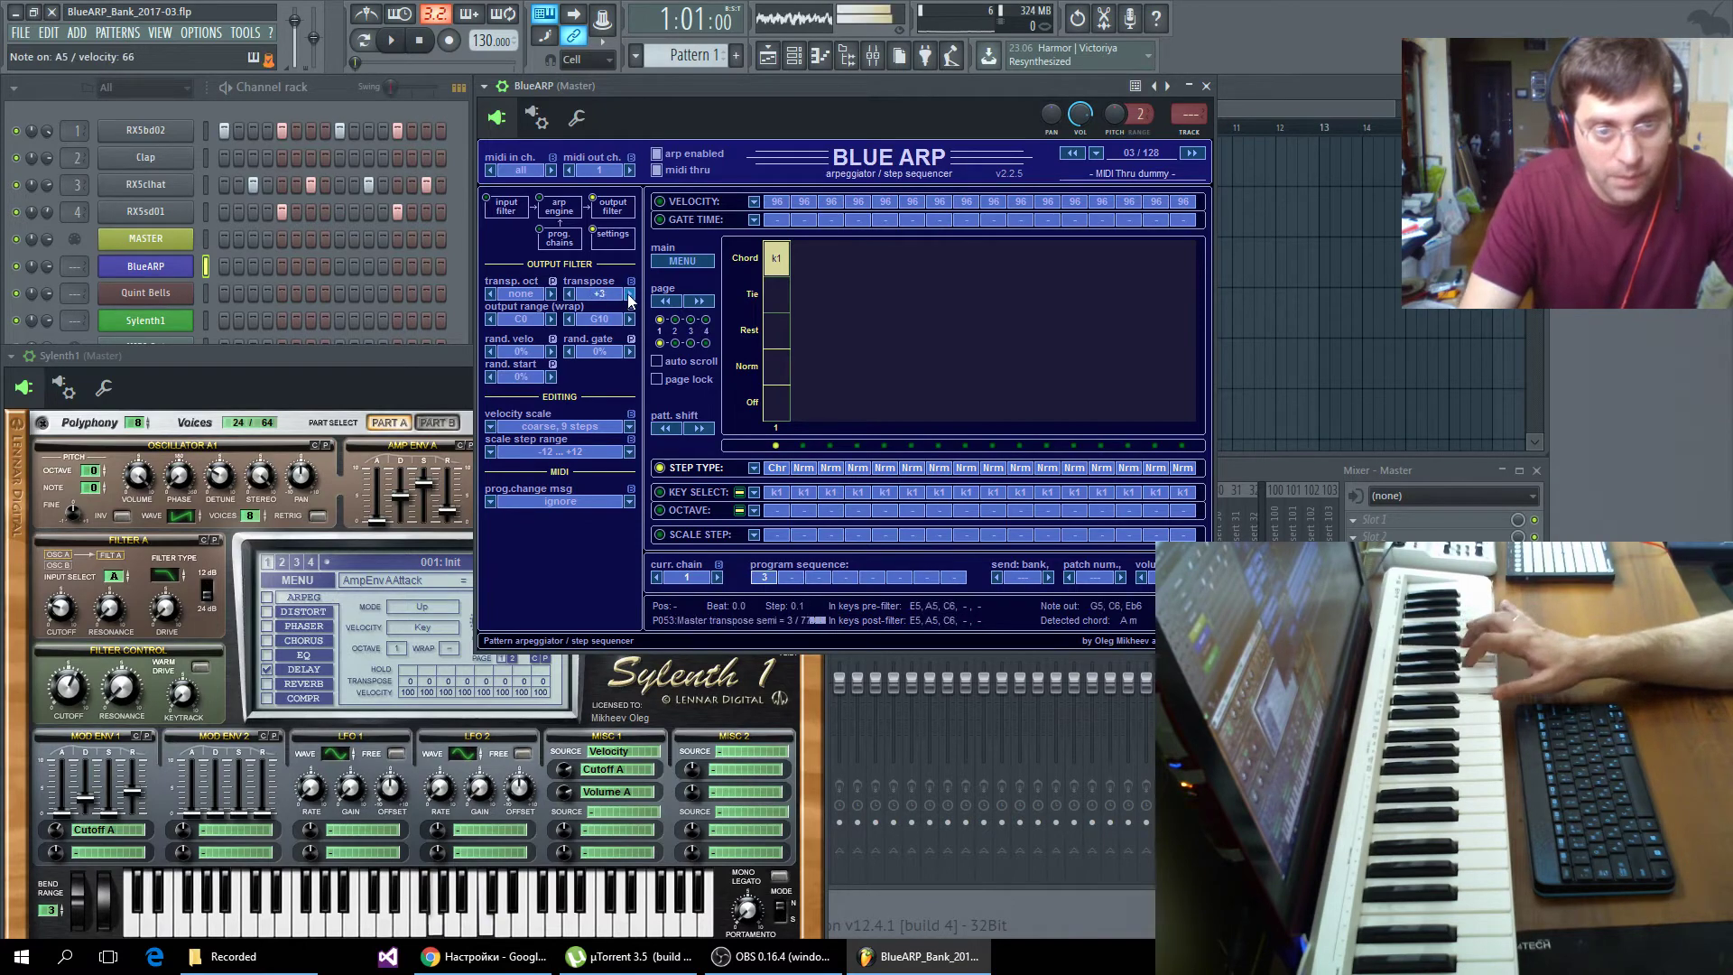
click(569, 294)
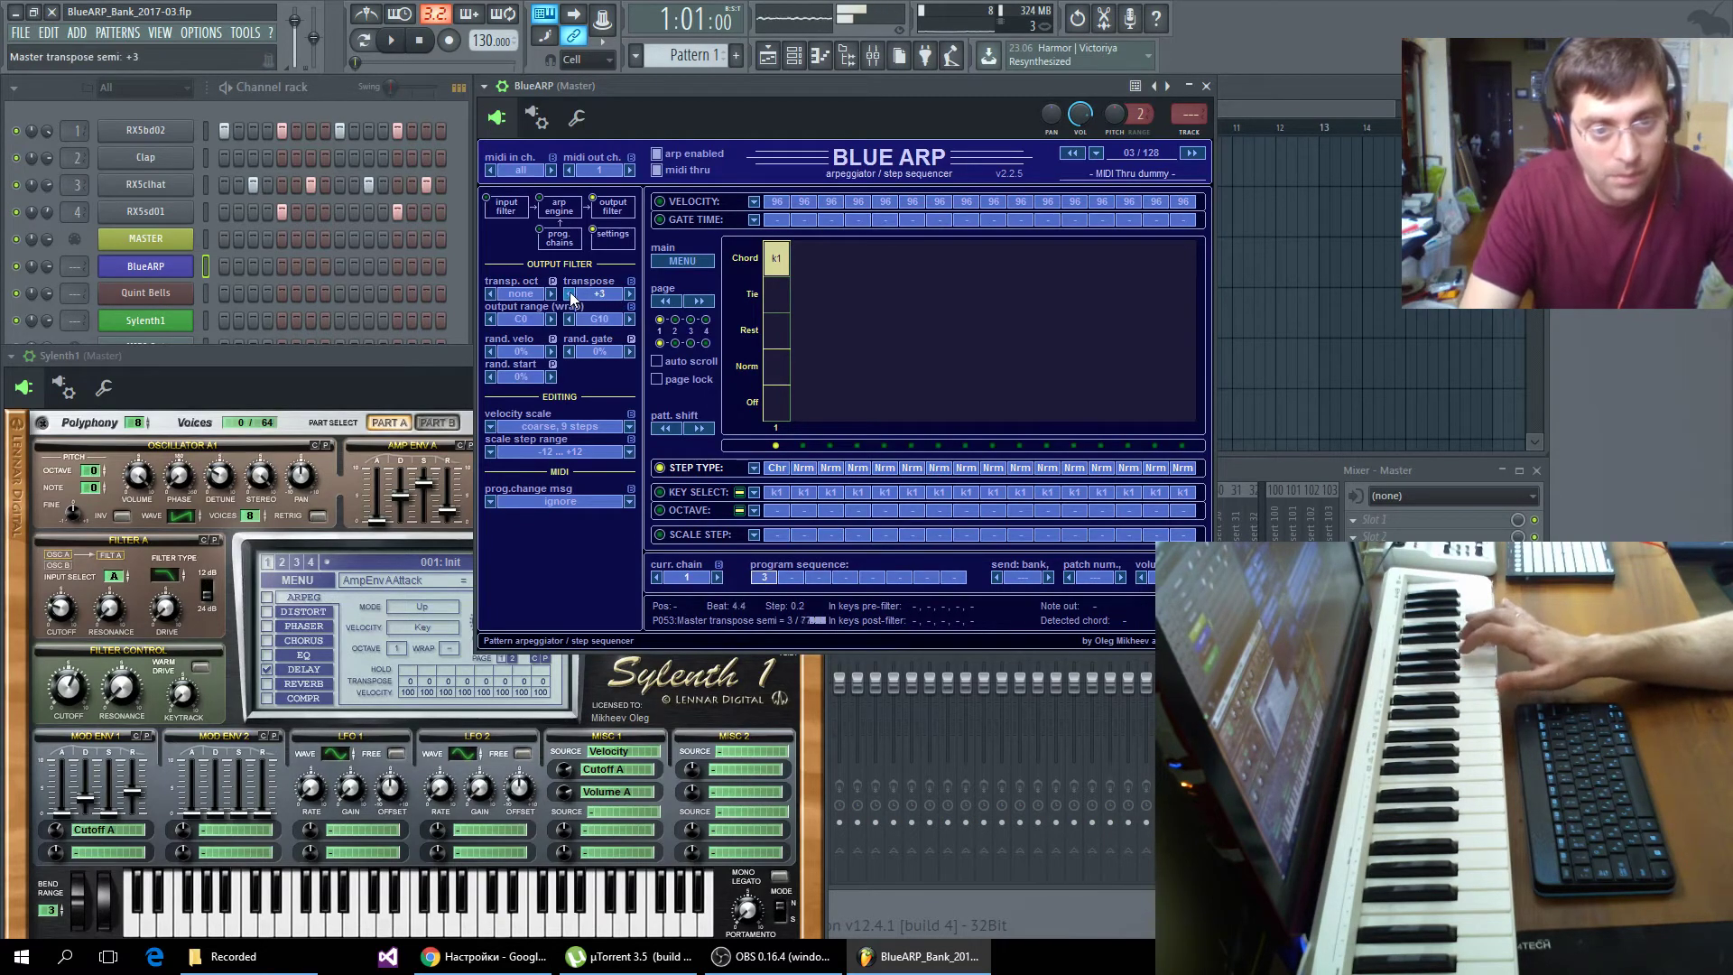
click(508, 208)
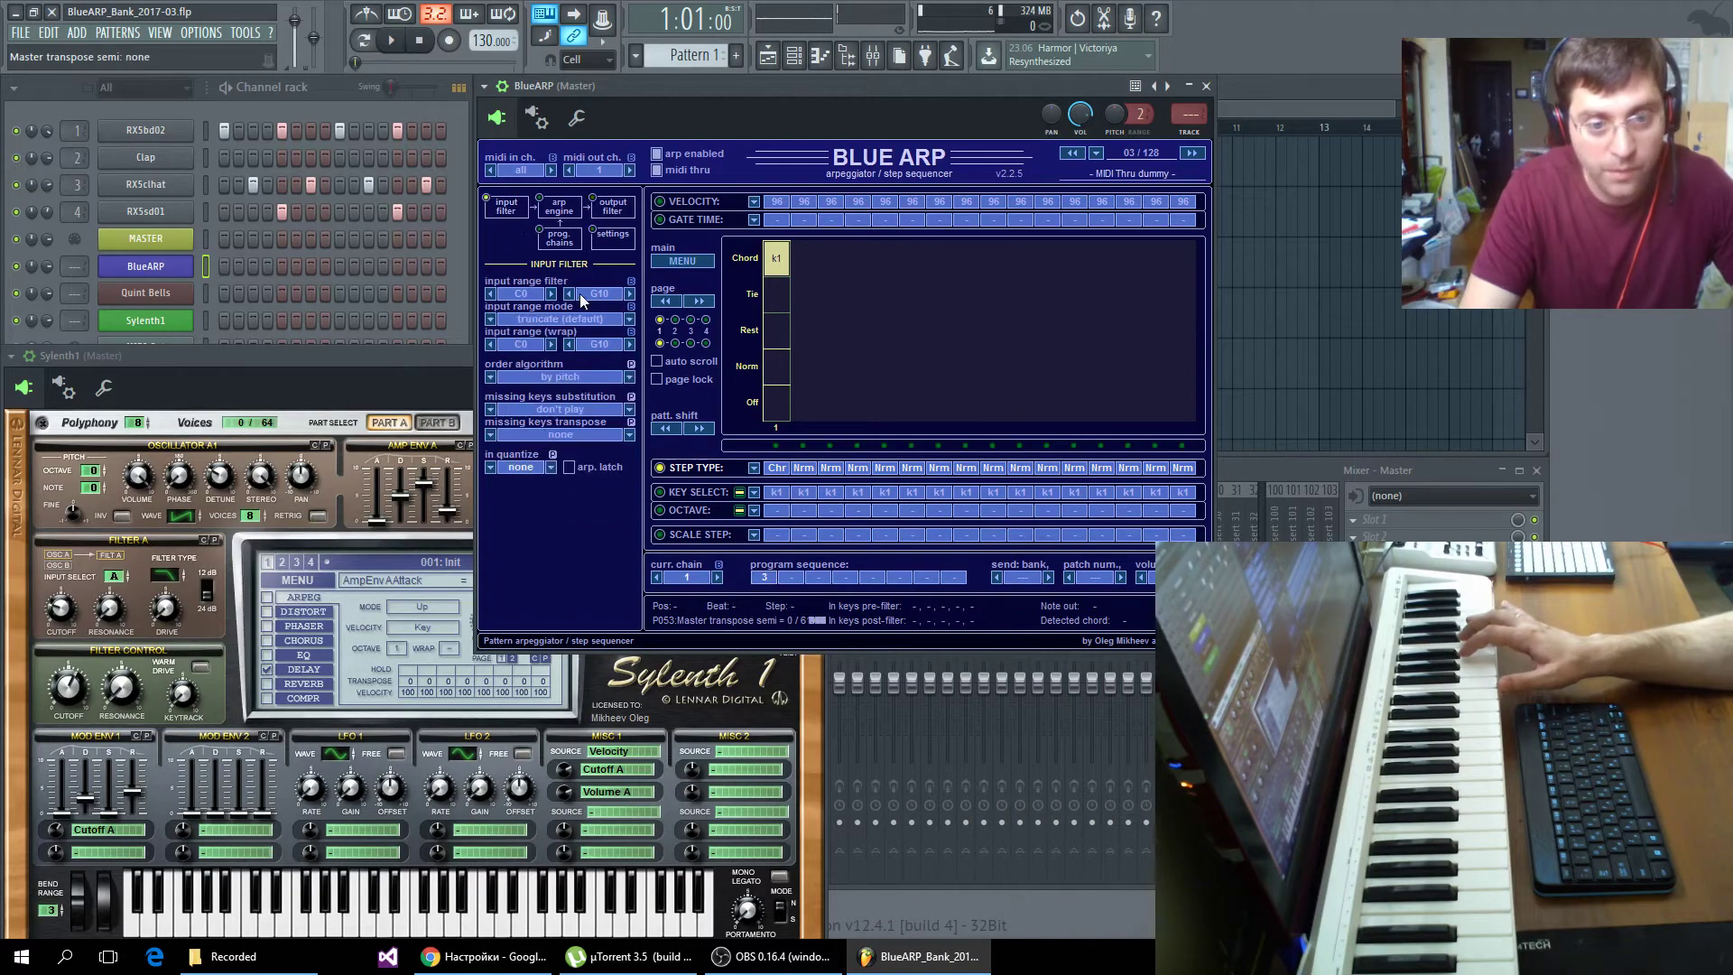
right_click(610, 295)
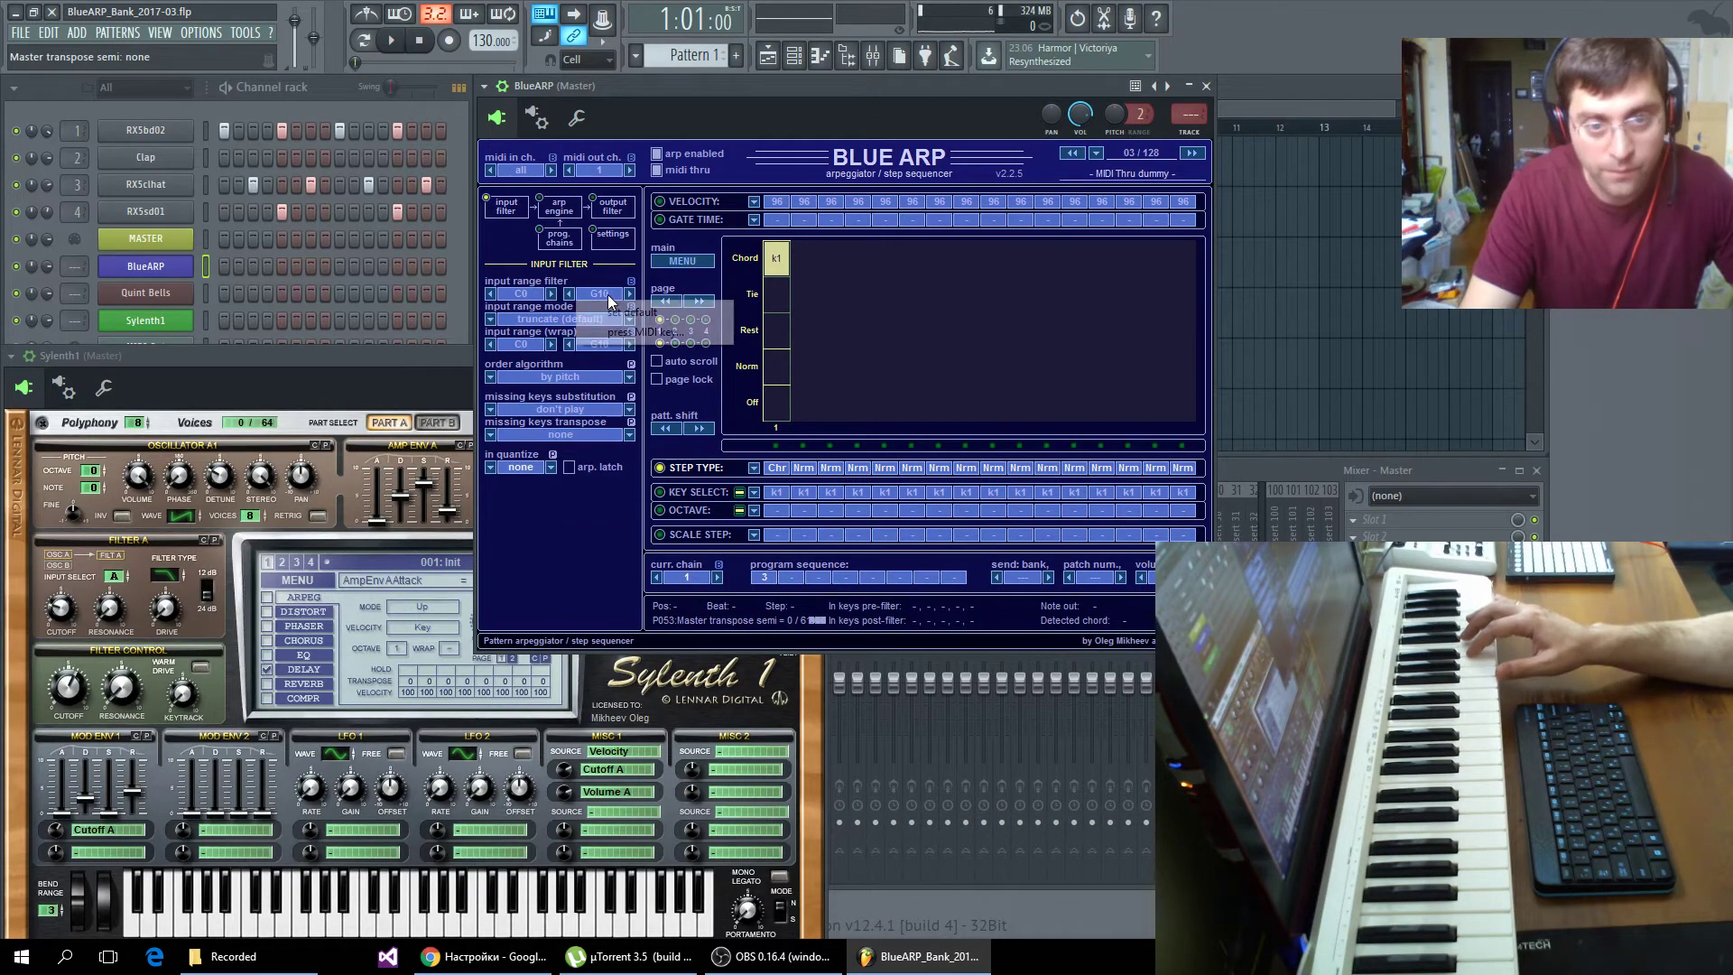
click(641, 330)
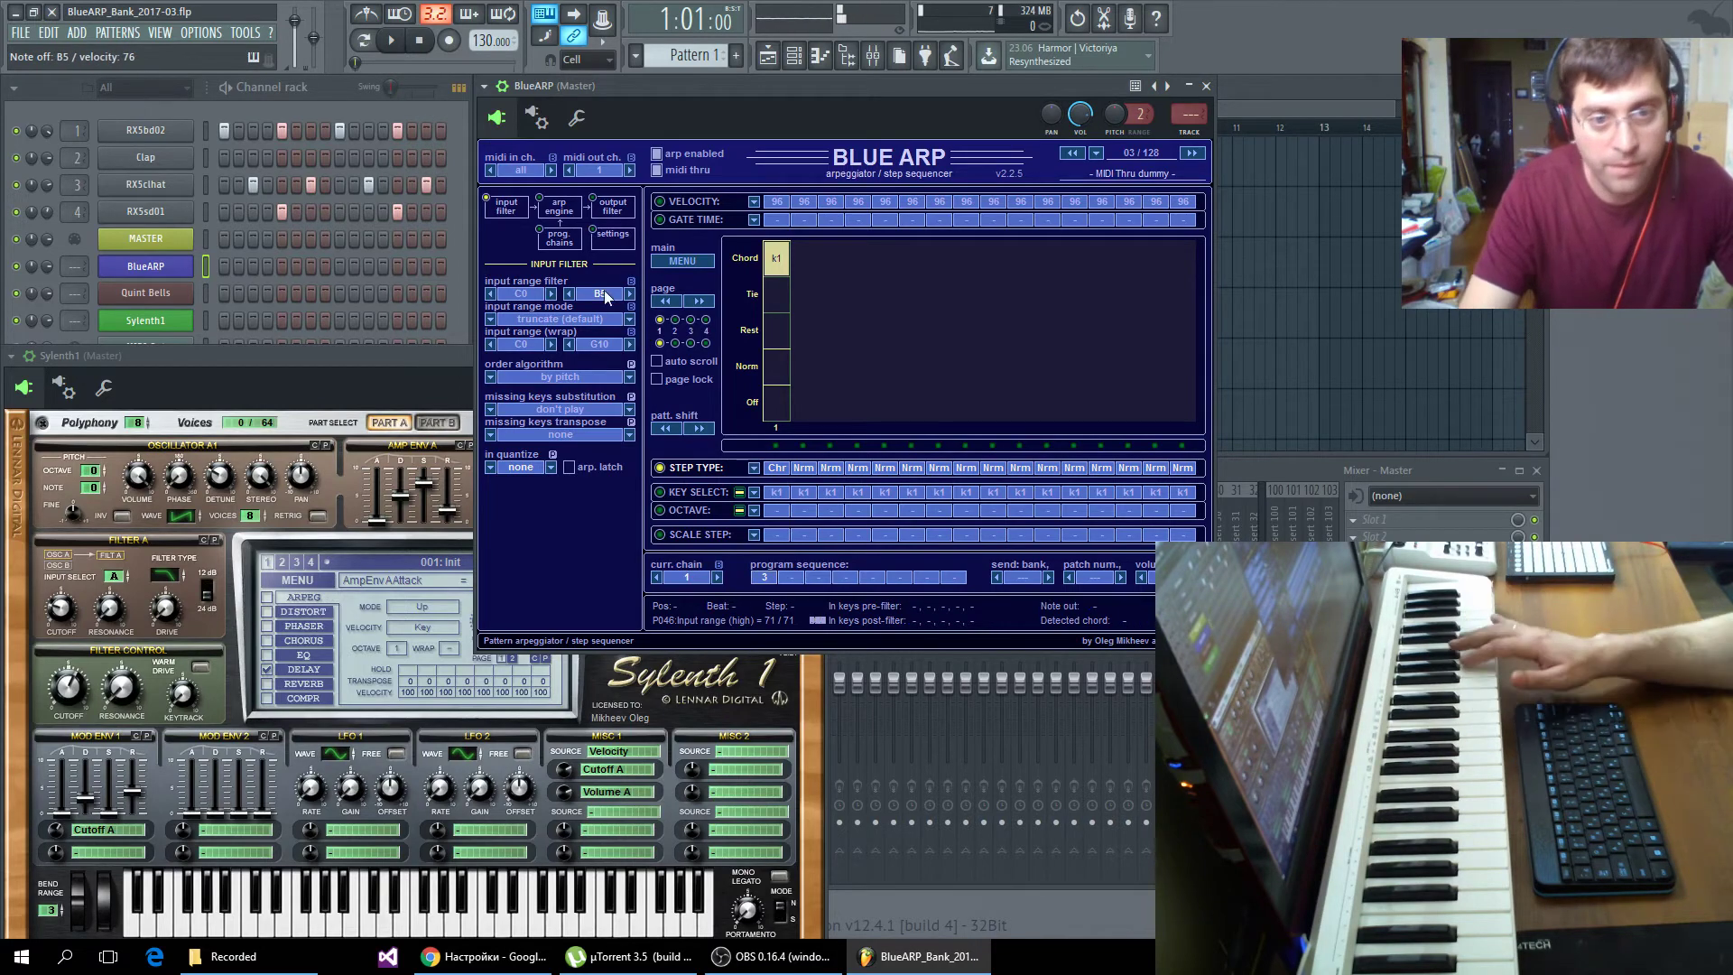
right_click(599, 293)
click(668, 325)
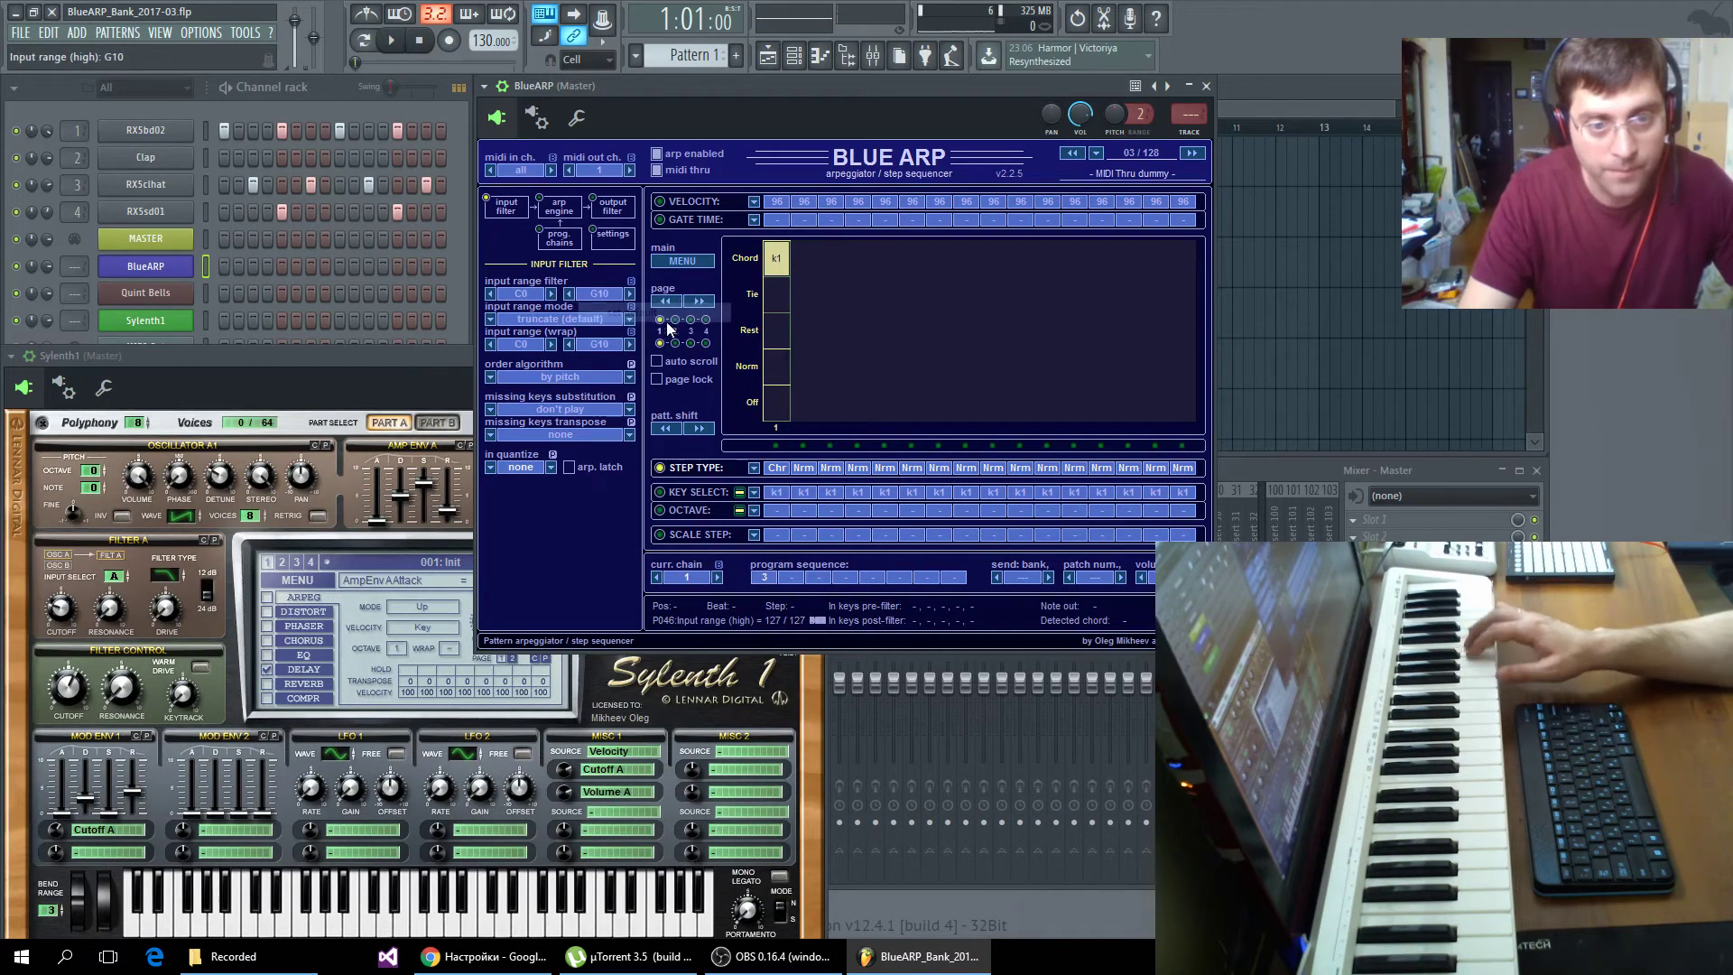
click(562, 207)
click(605, 217)
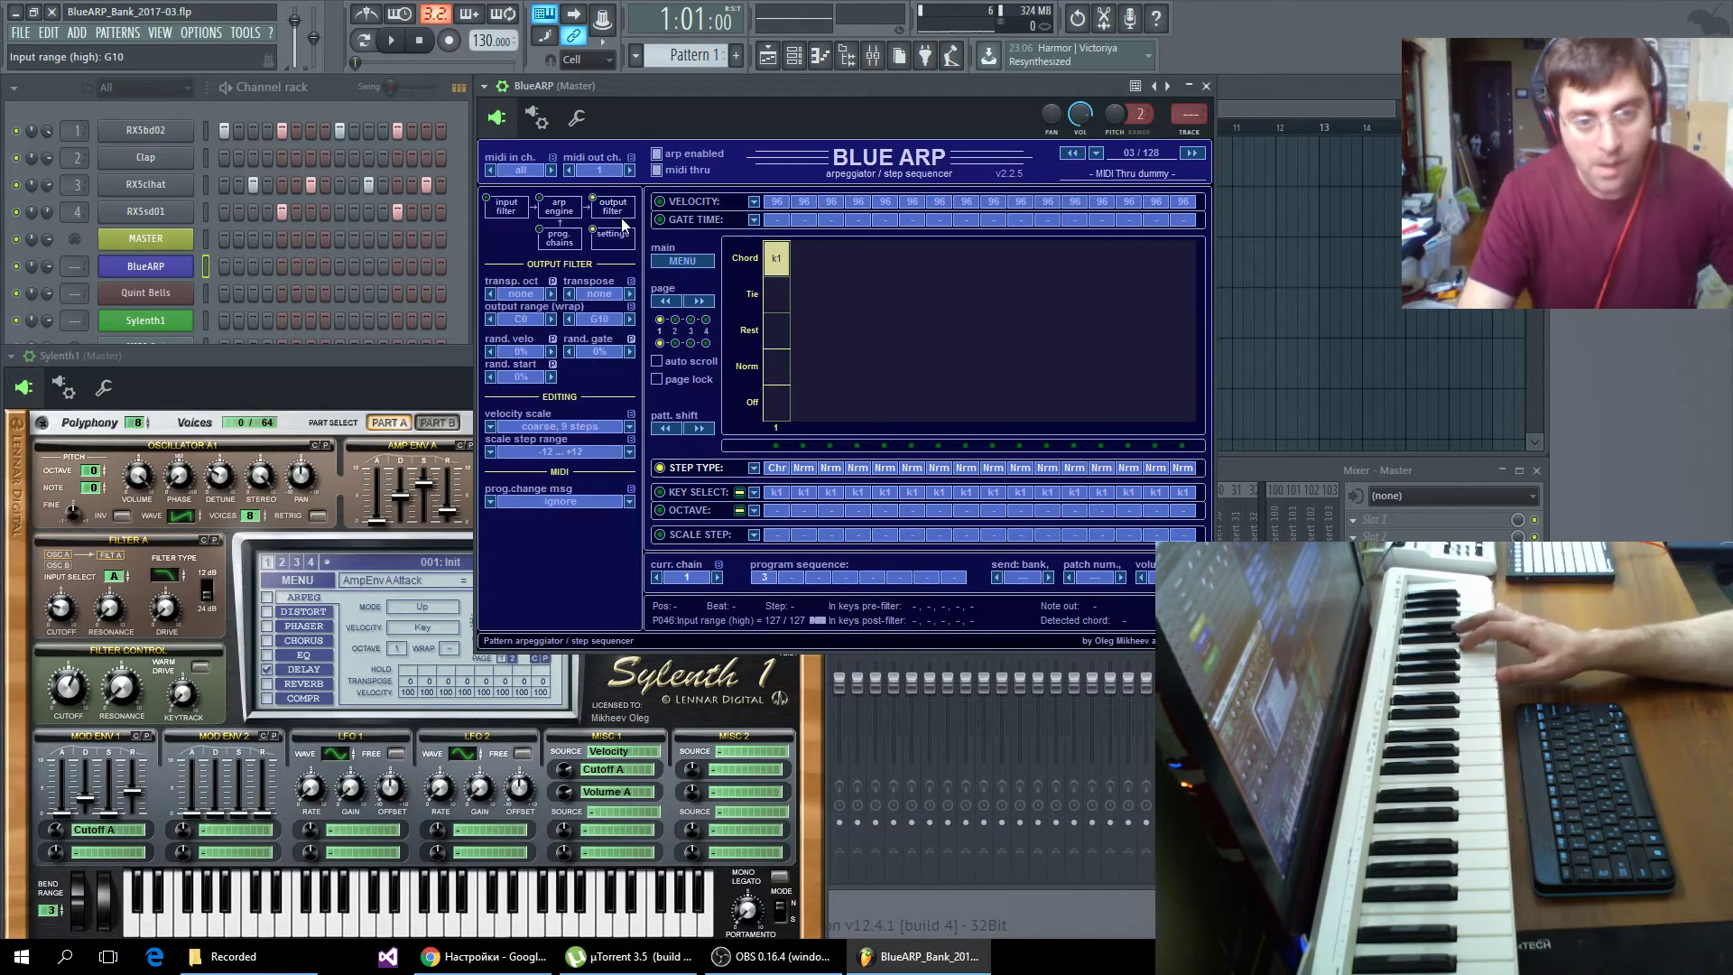
click(495, 207)
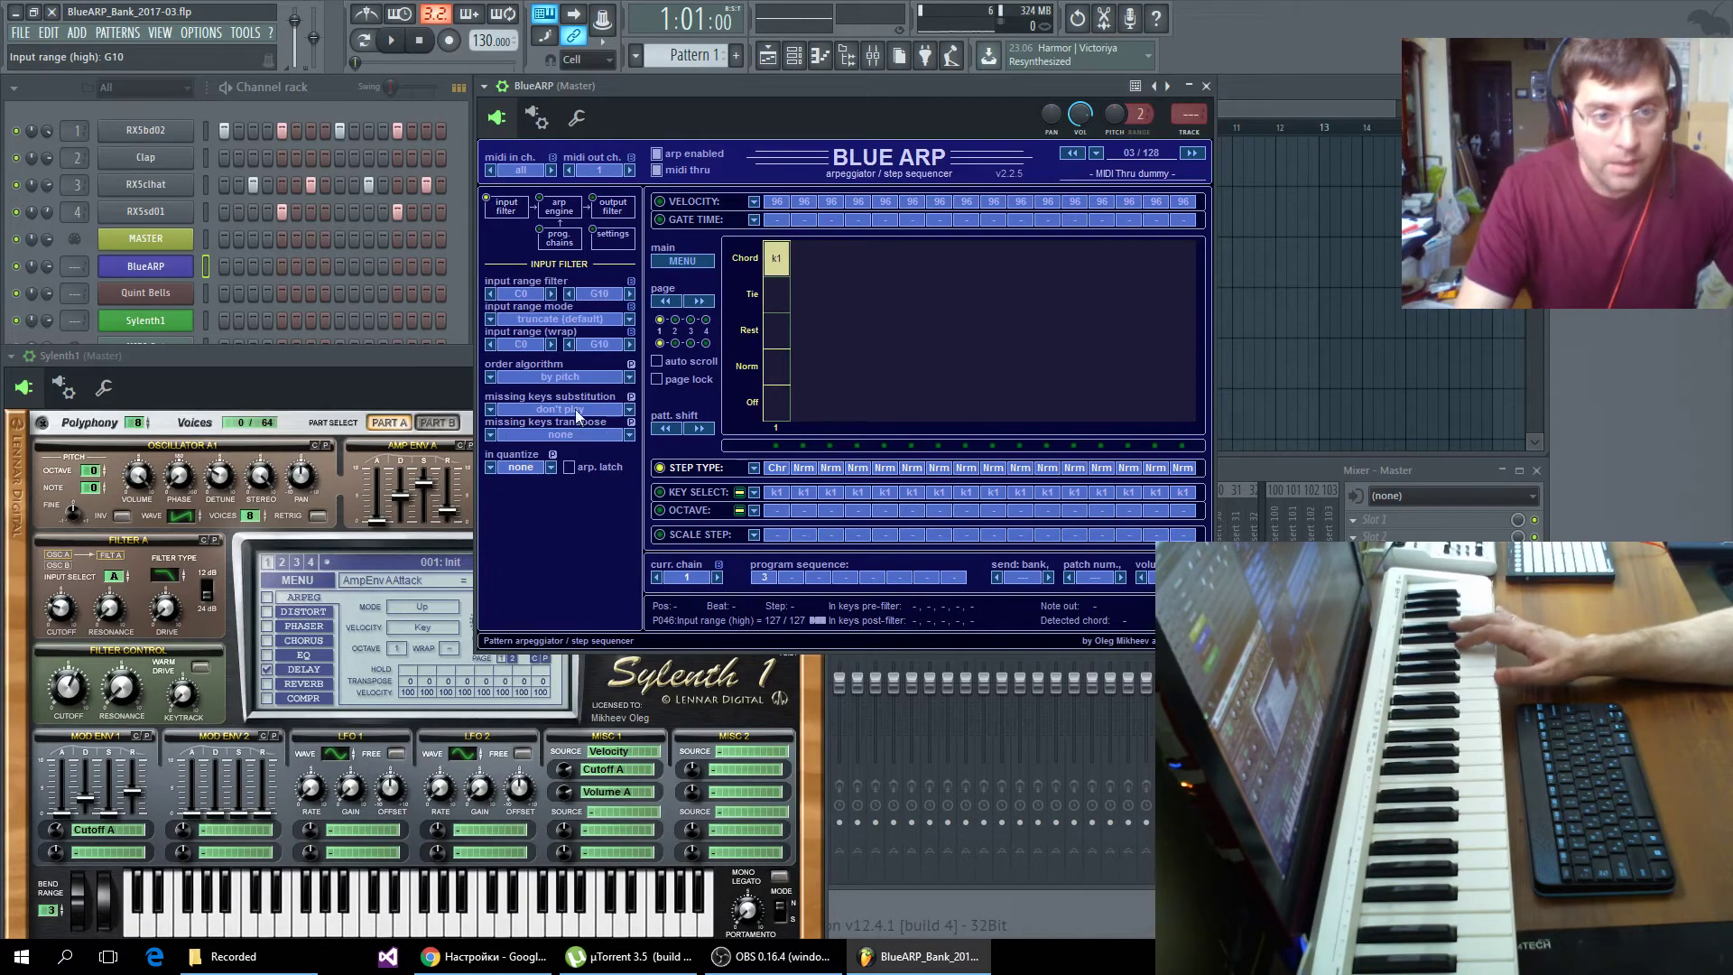
click(490, 465)
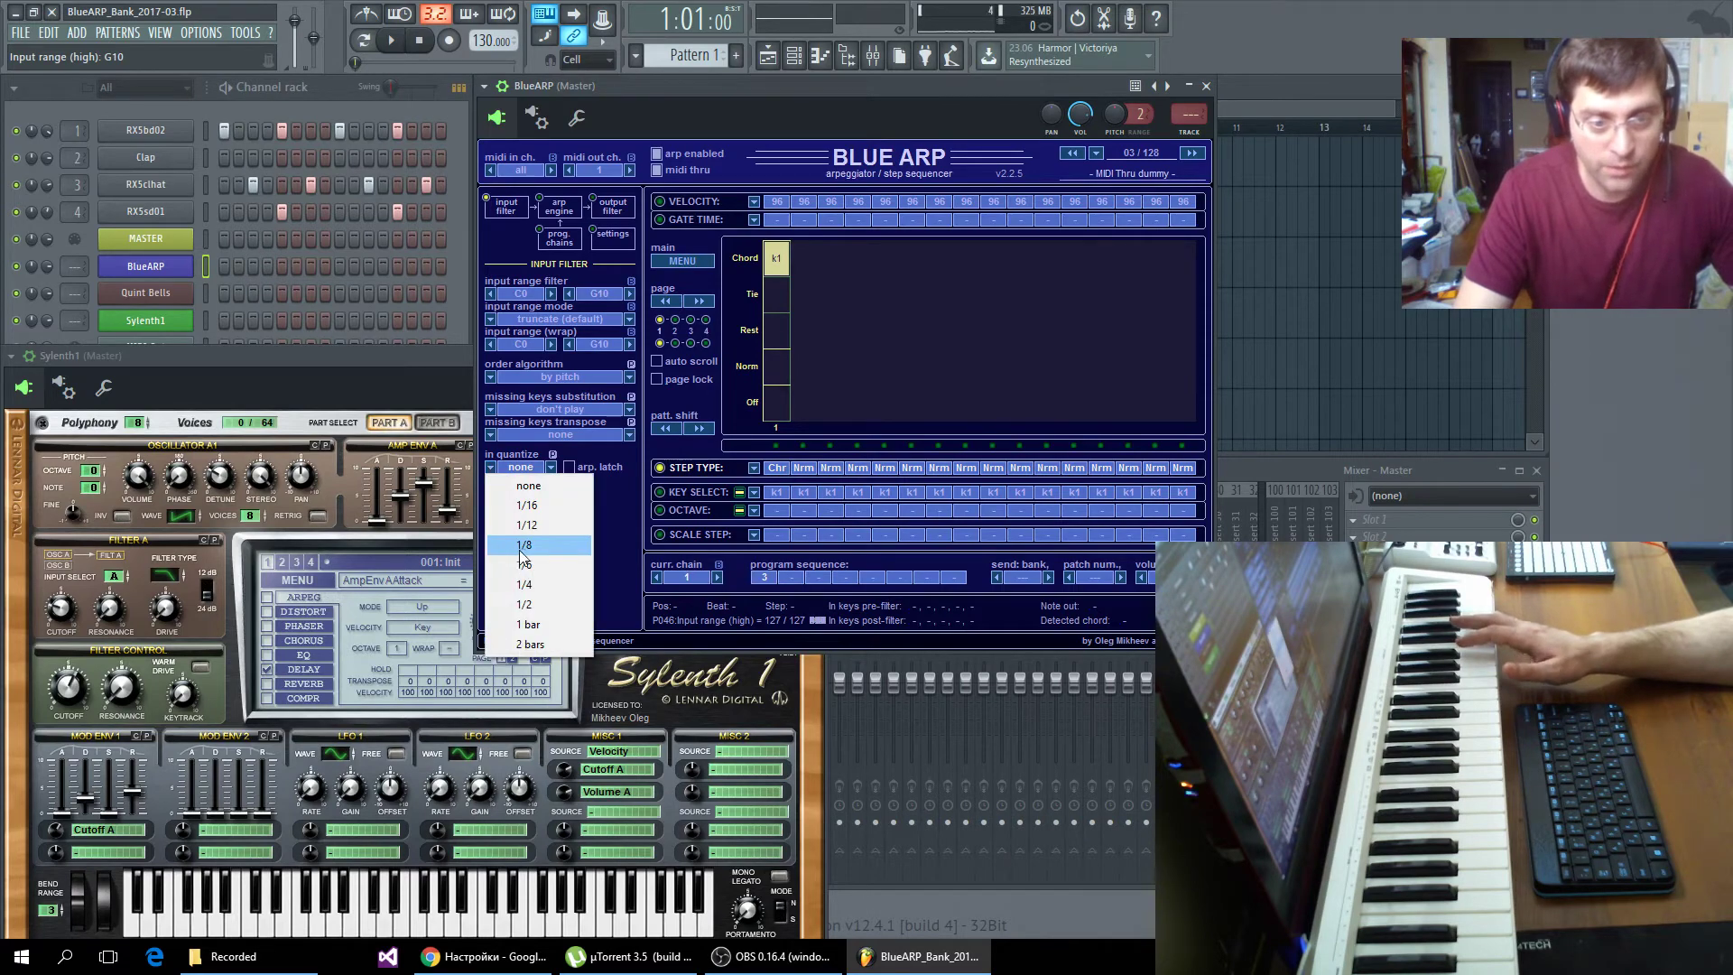
click(522, 549)
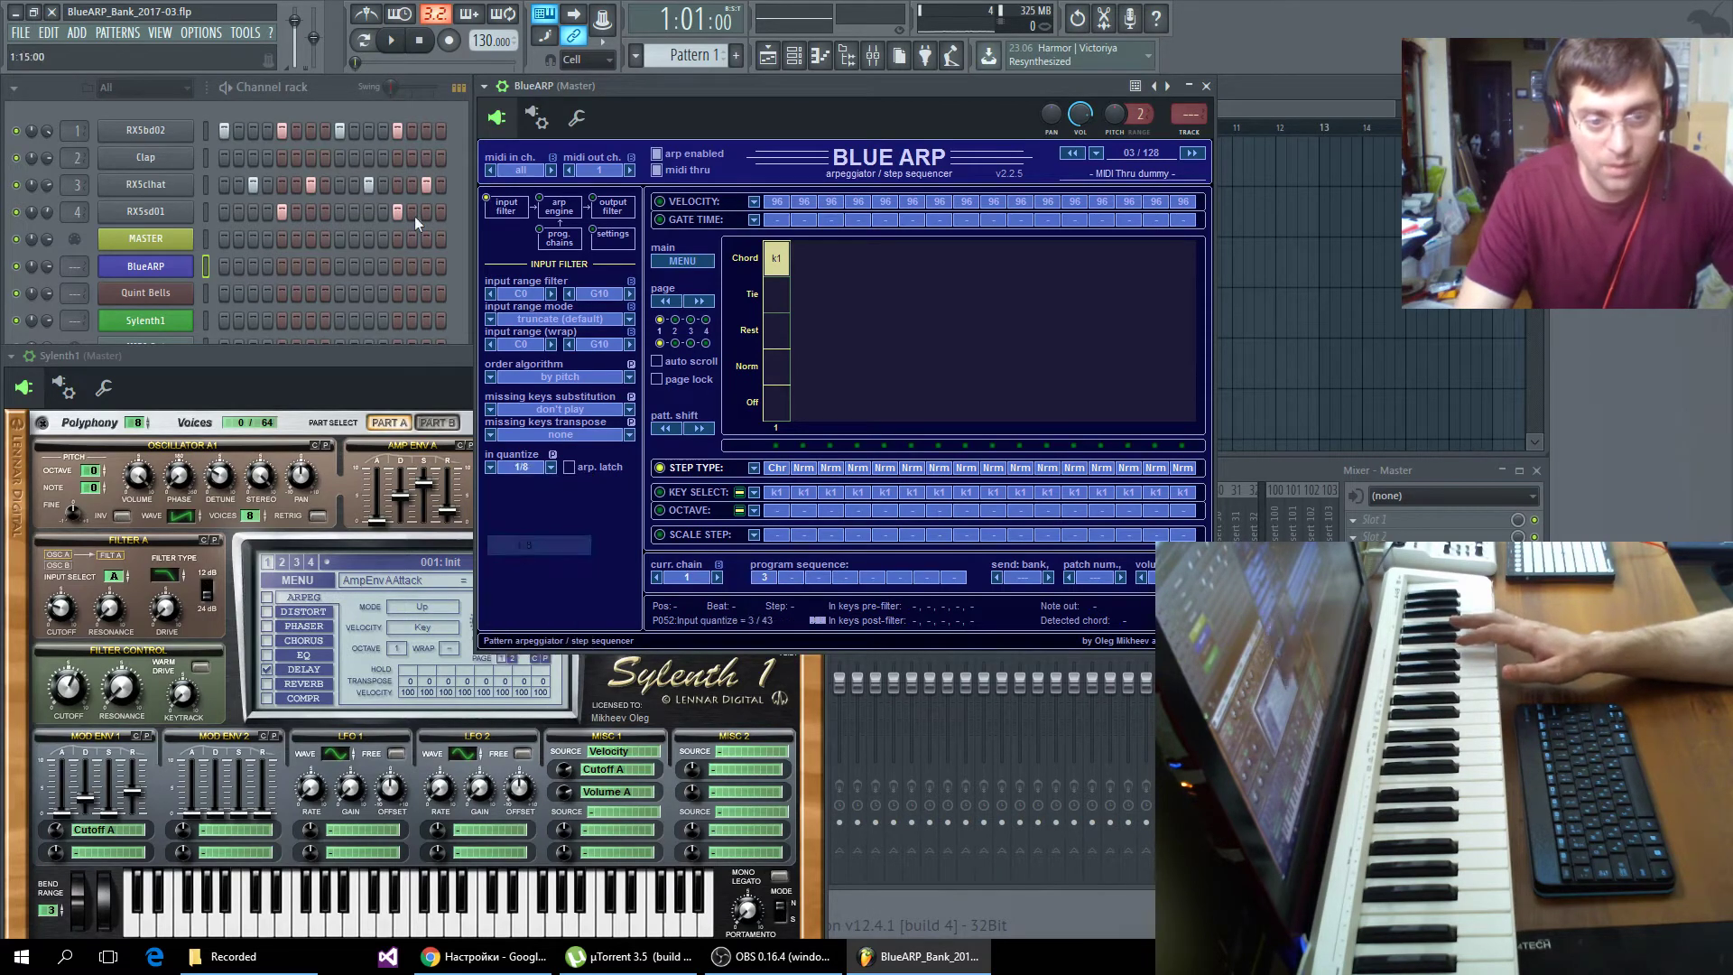
click(394, 41)
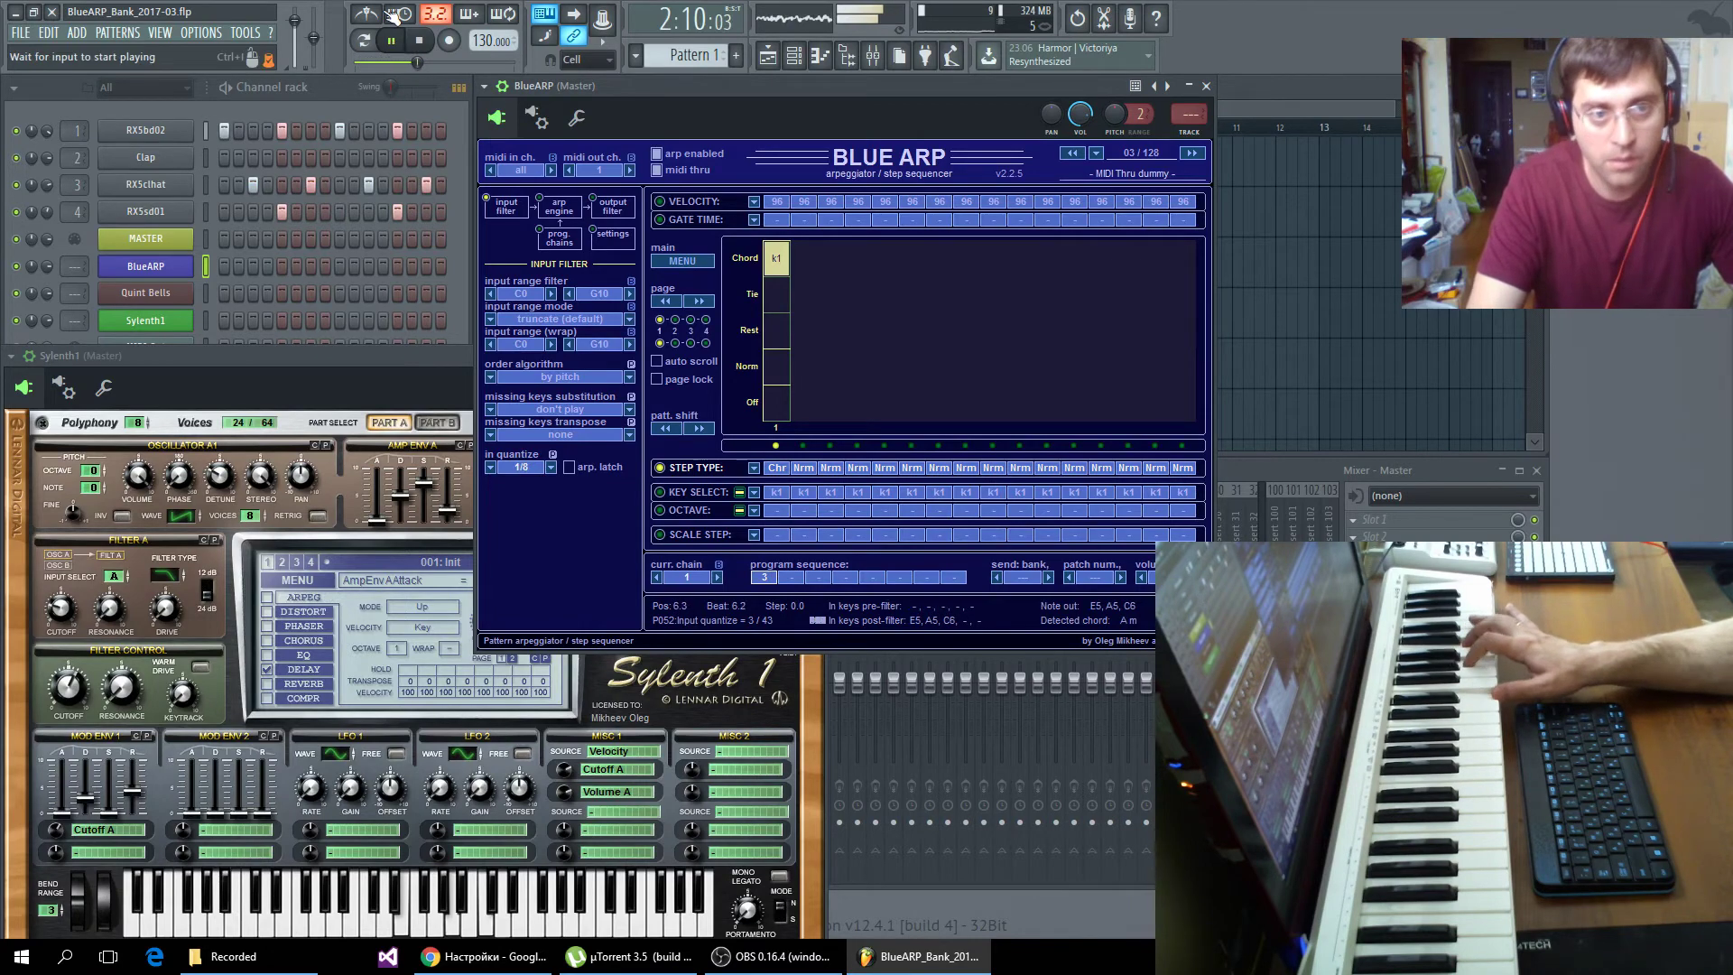
key(space)
click(490, 467)
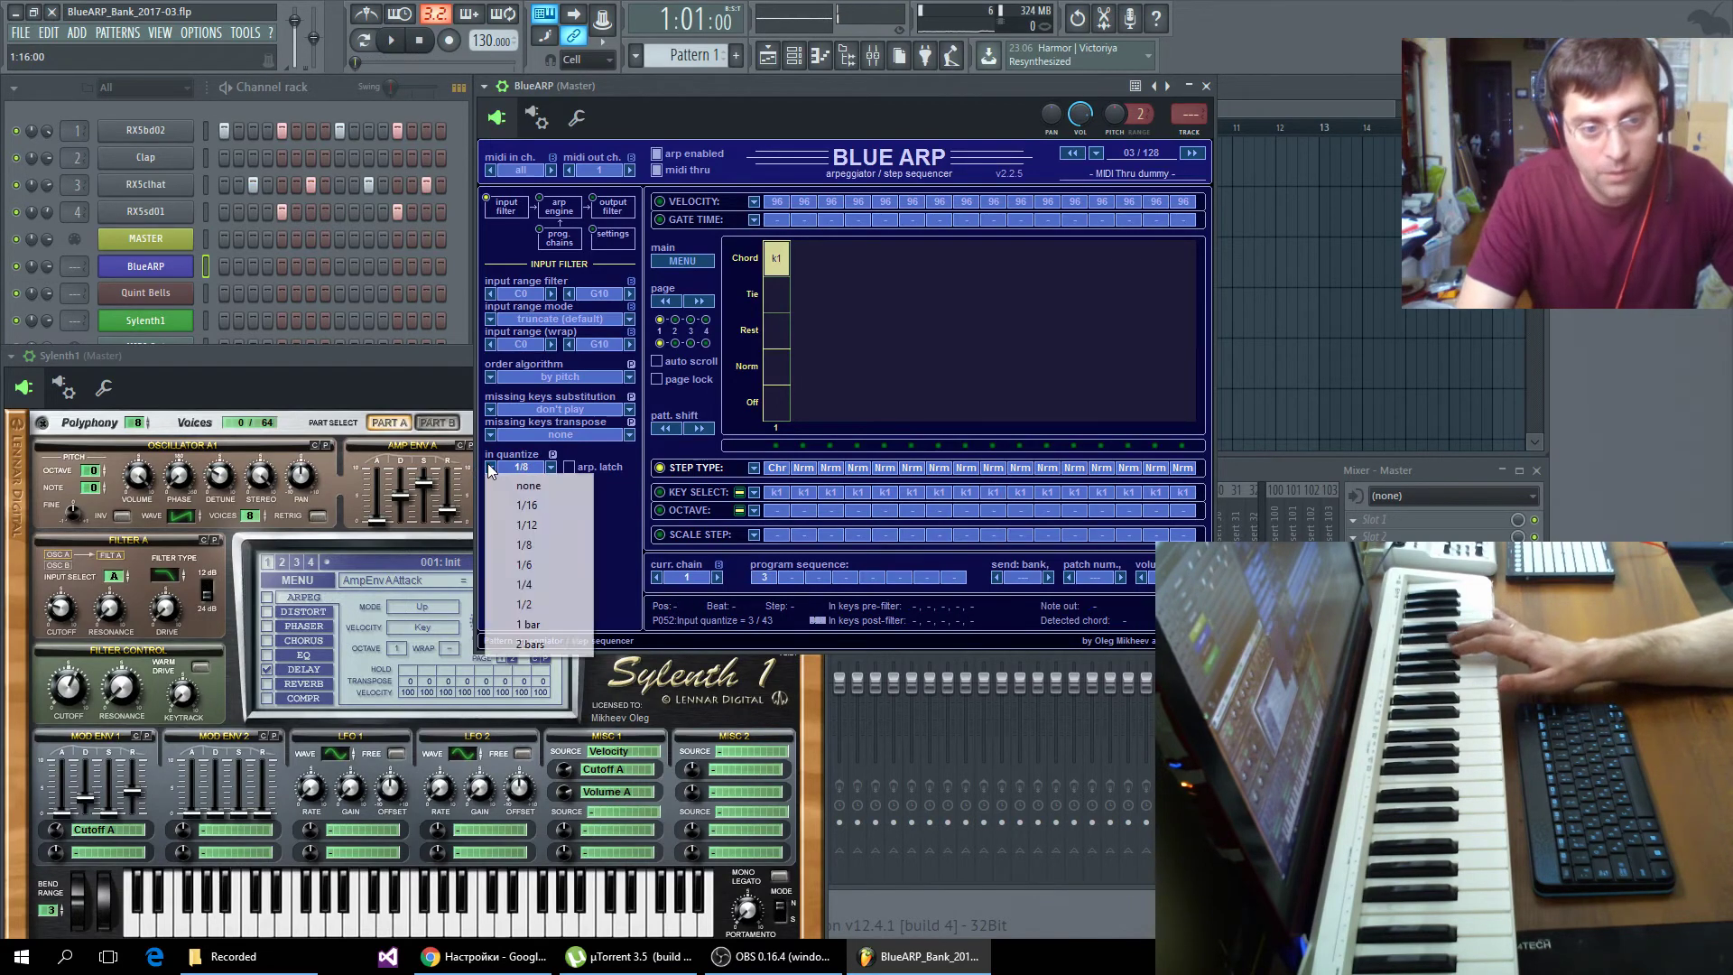
click(520, 476)
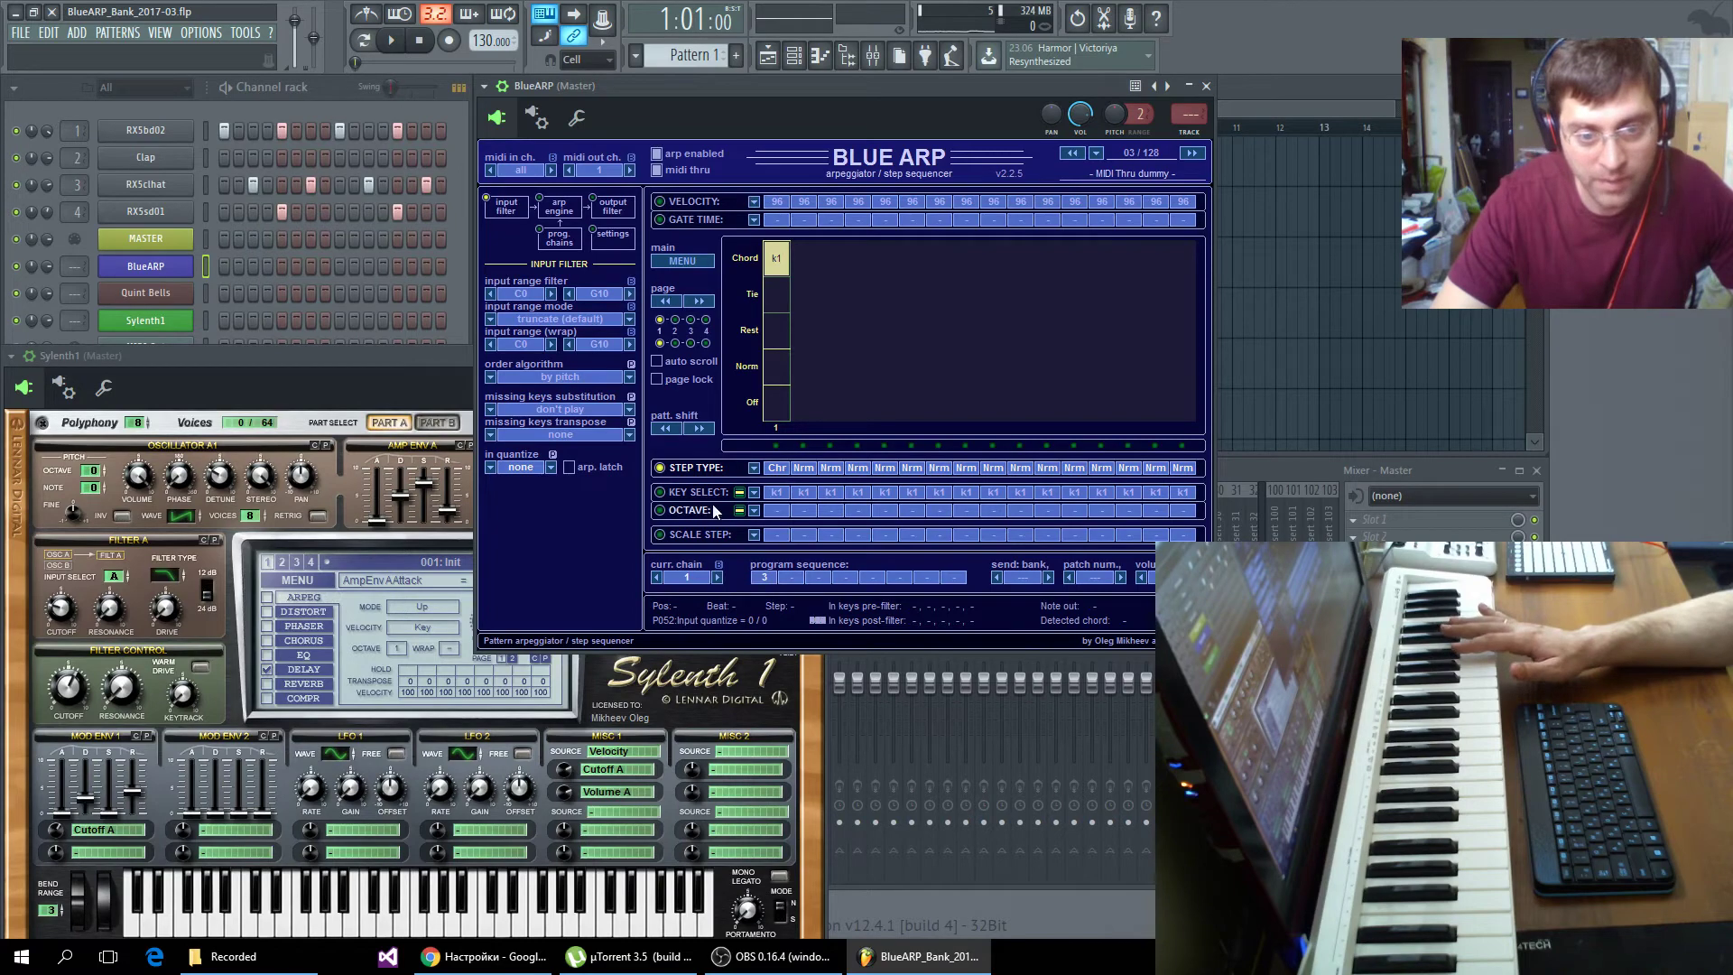
- Step through the program bank to program 06, Simple 3k Up 4 bars
click(733, 492)
click(754, 492)
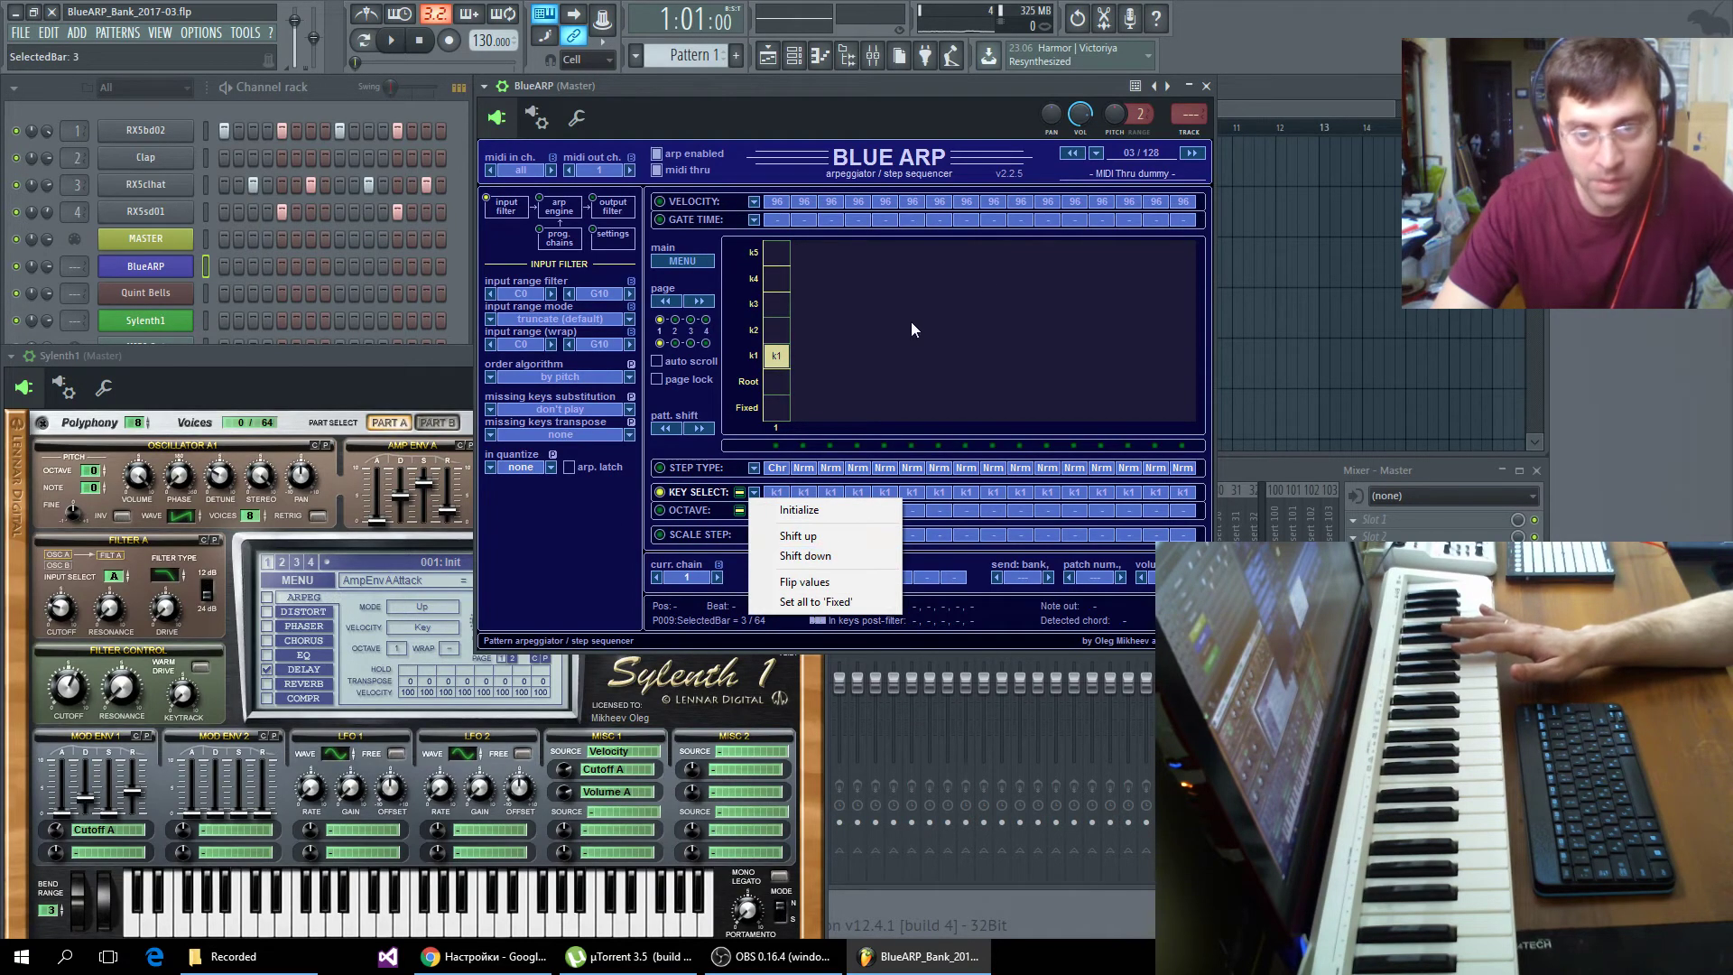
click(1192, 154)
click(1192, 153)
click(1192, 154)
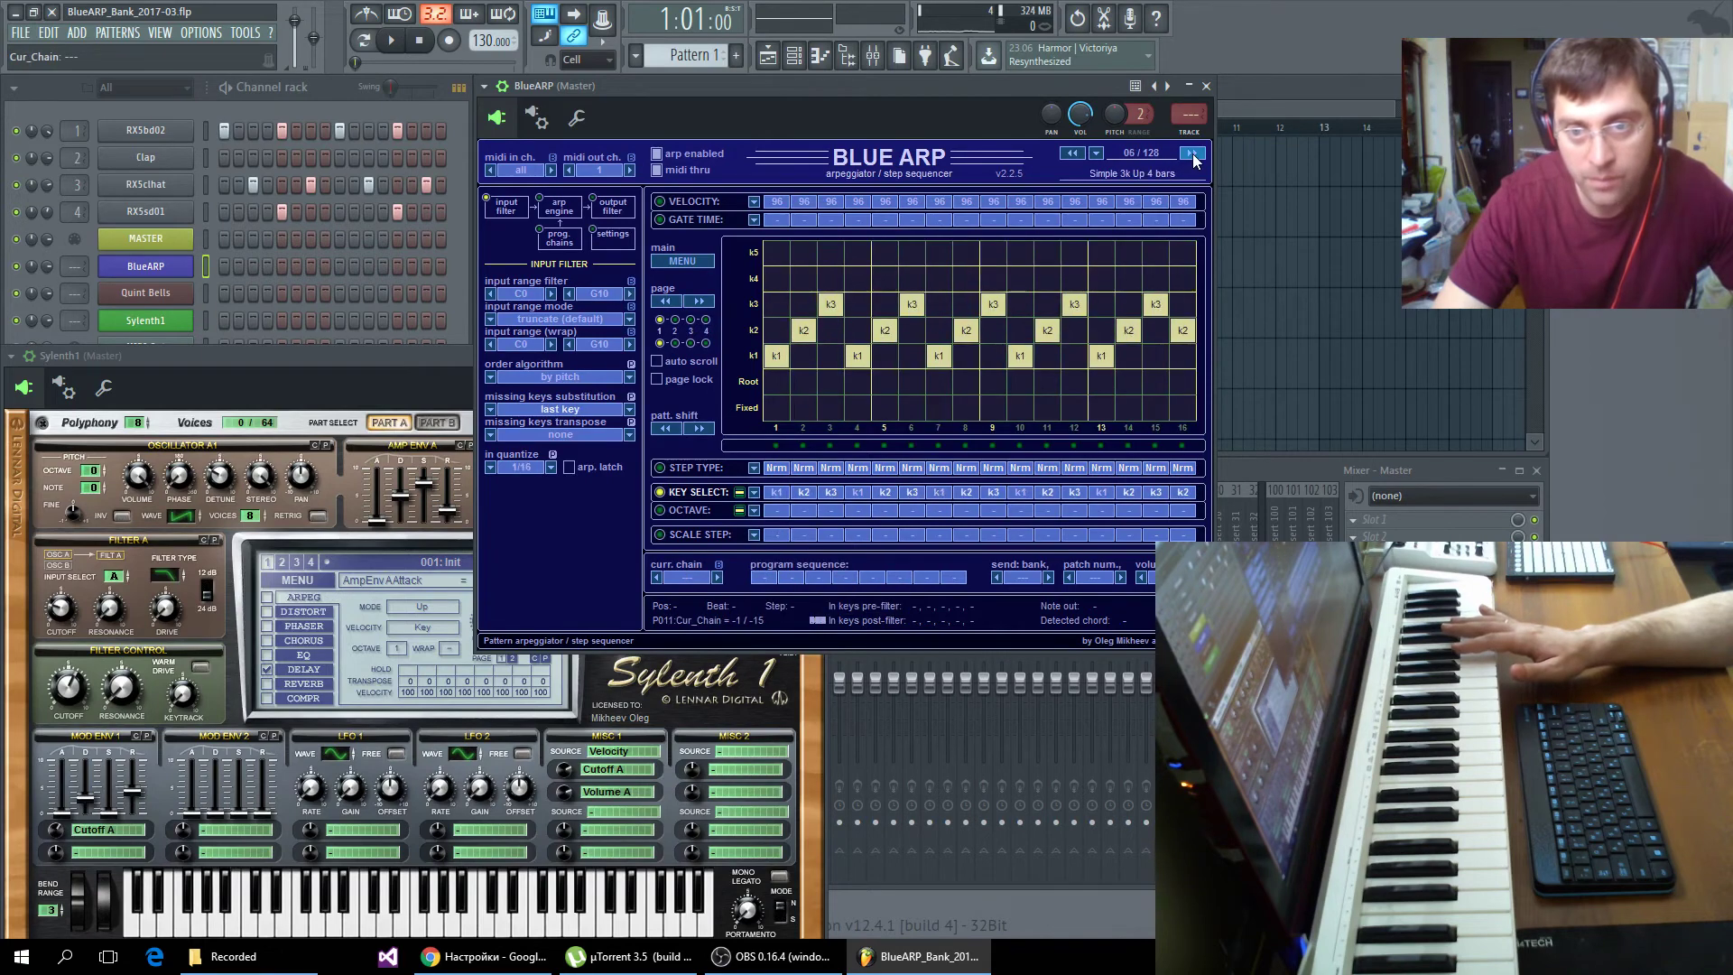
- Raise steps 4 and 11 by one octave, shift the octave lane up and down, then reset it
click(710, 513)
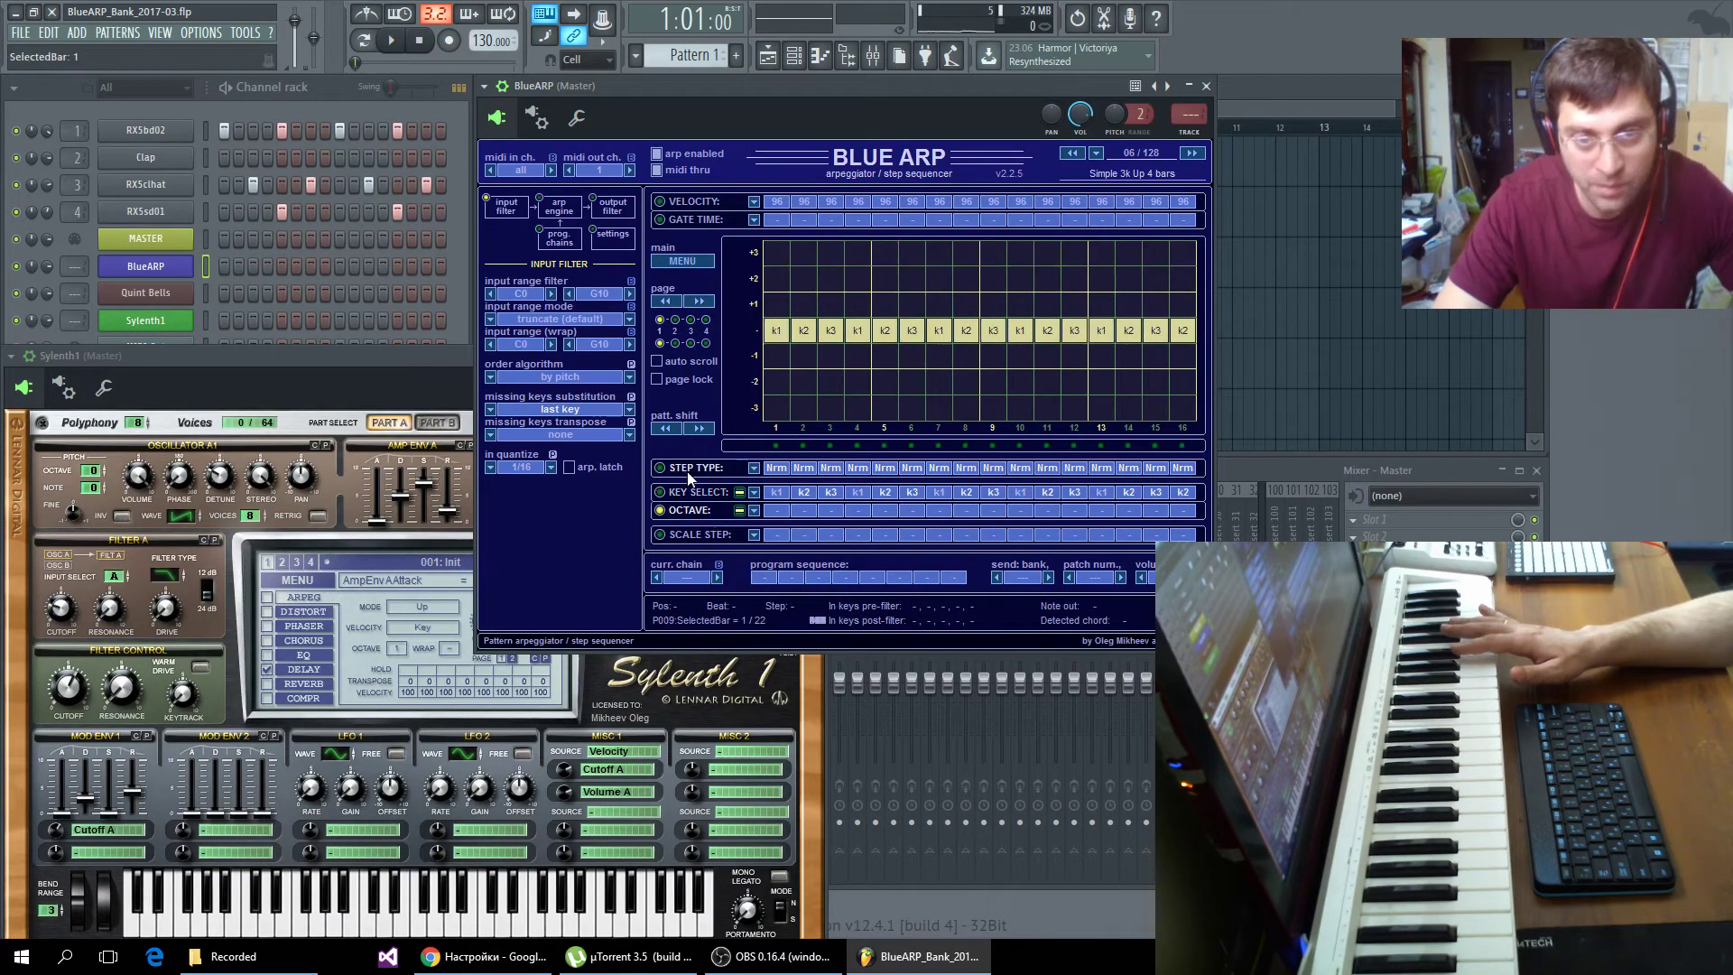
click(858, 305)
click(1047, 305)
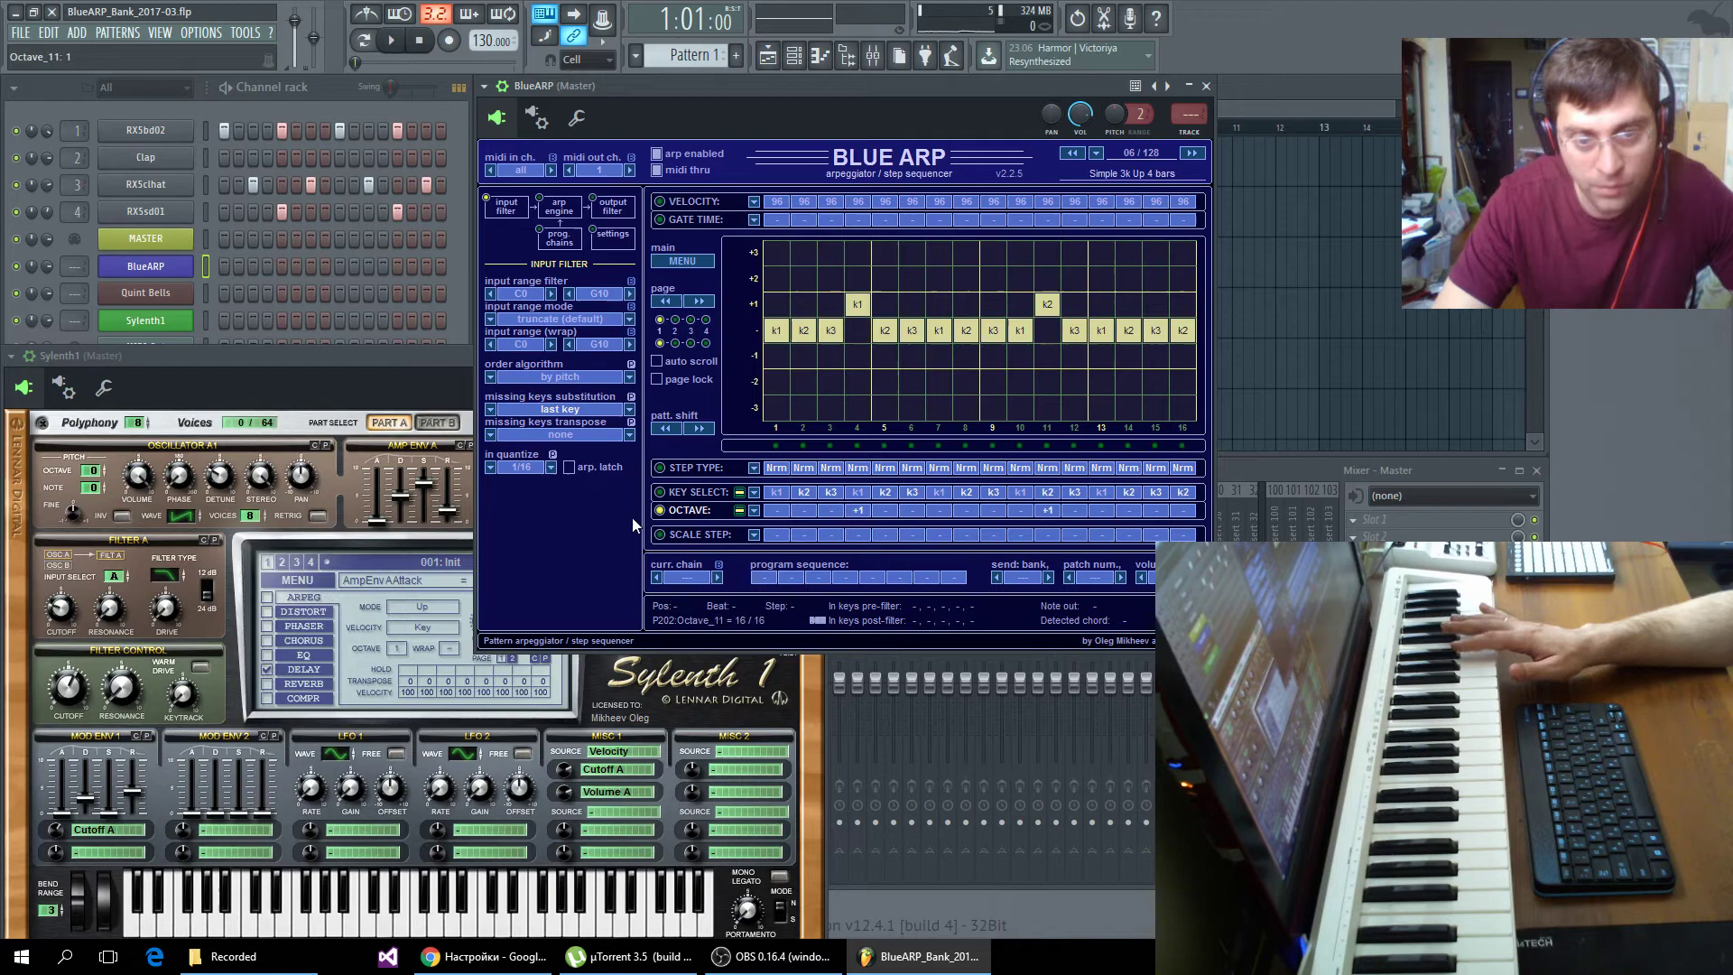
click(754, 510)
click(799, 553)
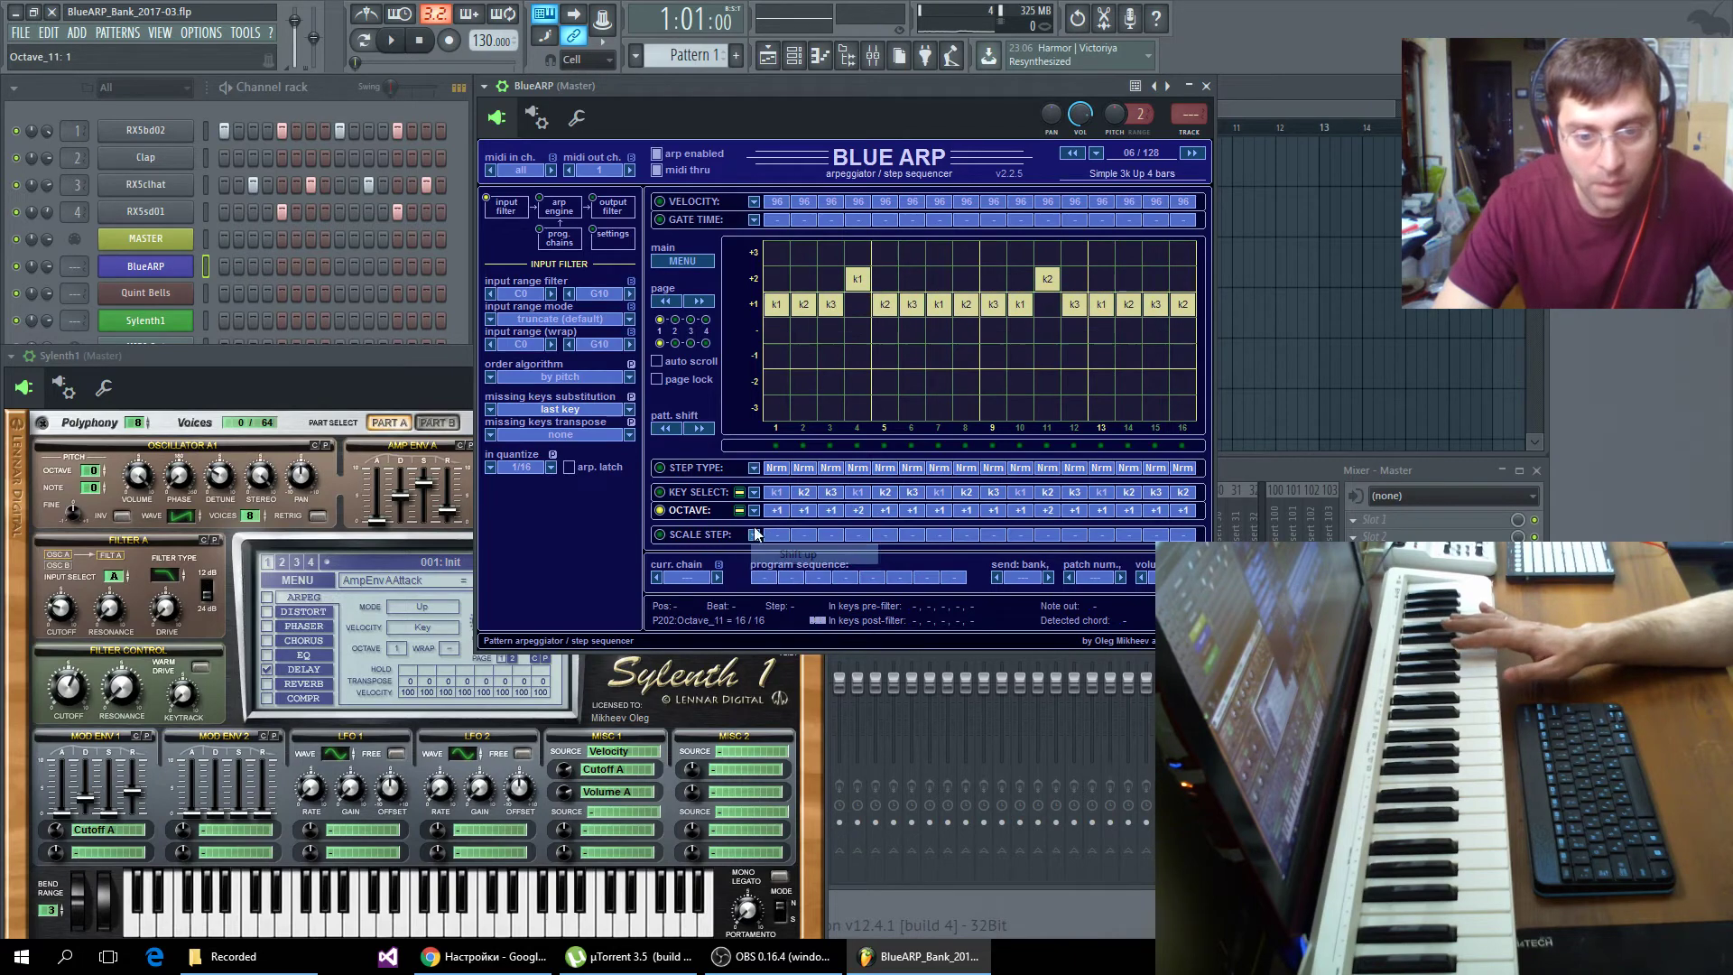
click(755, 511)
click(782, 574)
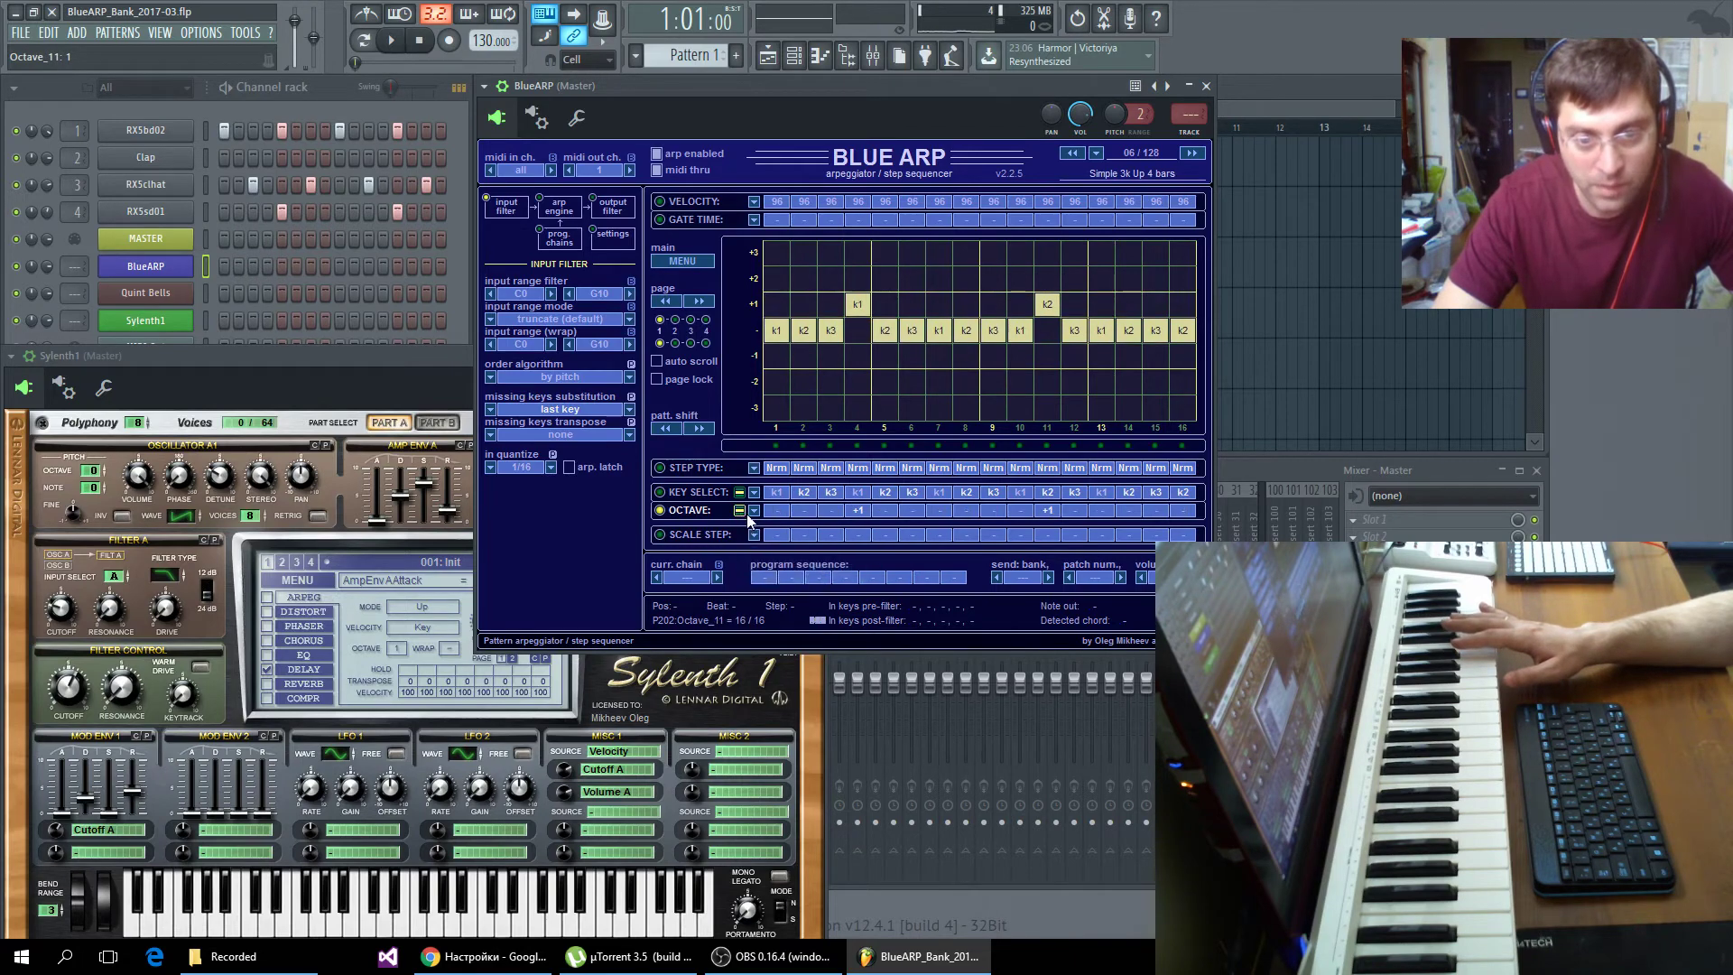
click(754, 511)
click(798, 532)
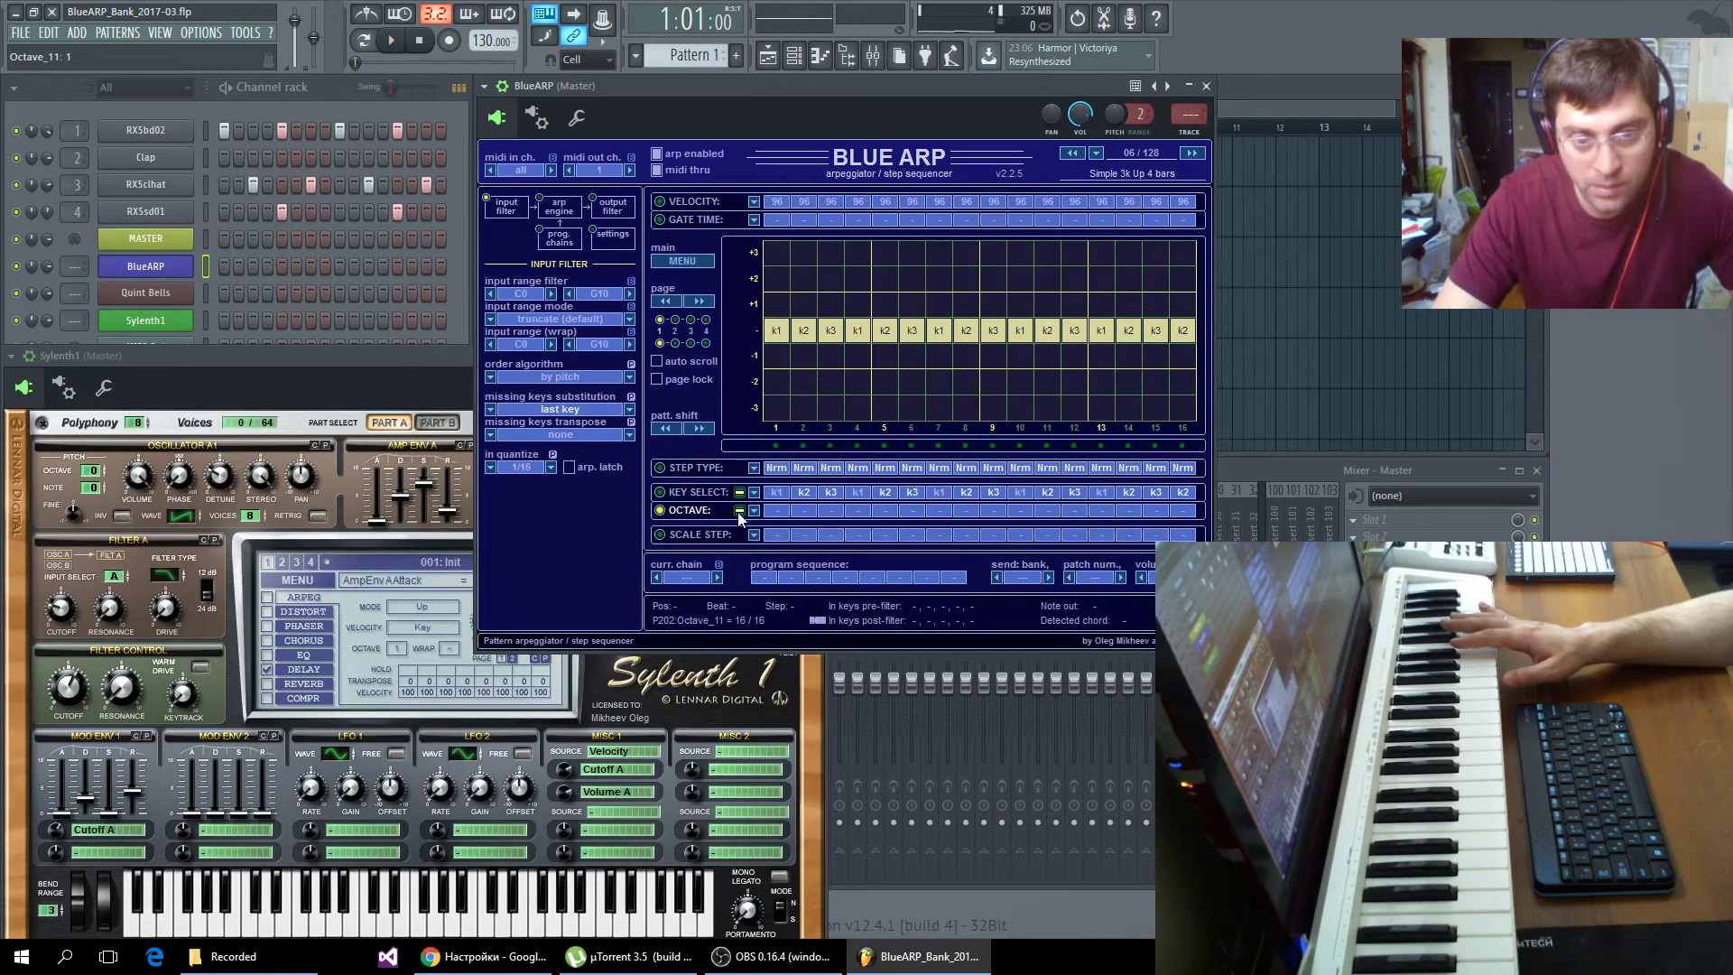
- Reverse the key select pattern and back, then set every step's key to Fixed
click(721, 493)
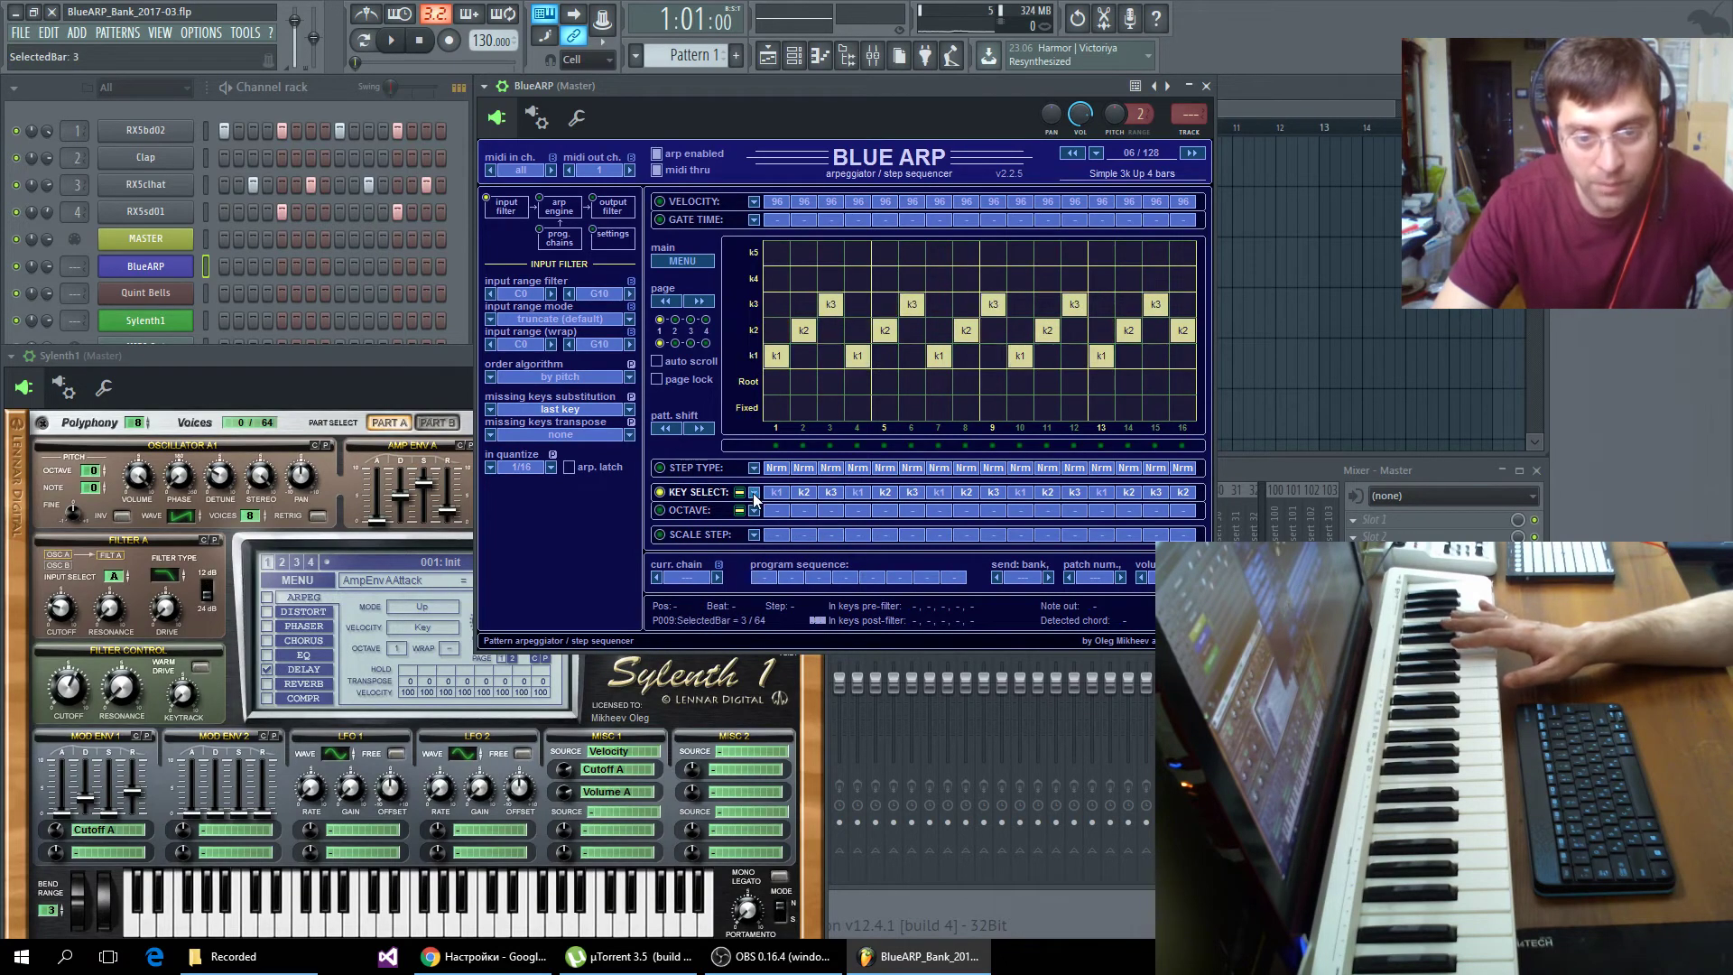
click(755, 493)
click(786, 589)
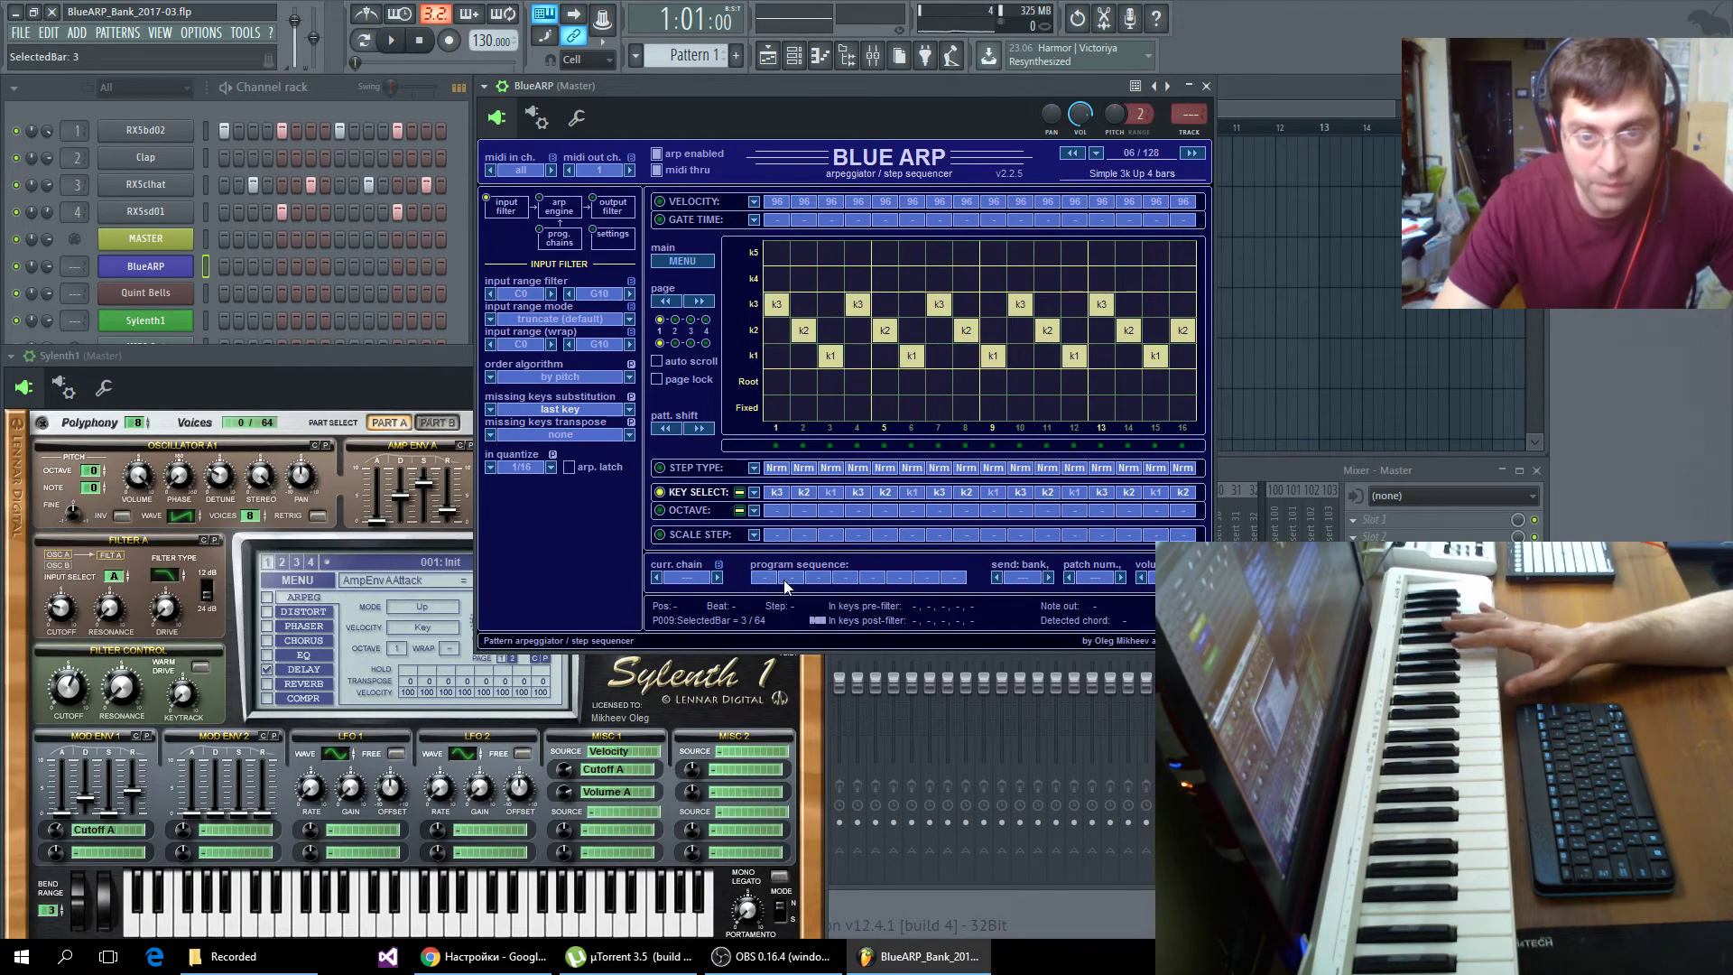
click(754, 494)
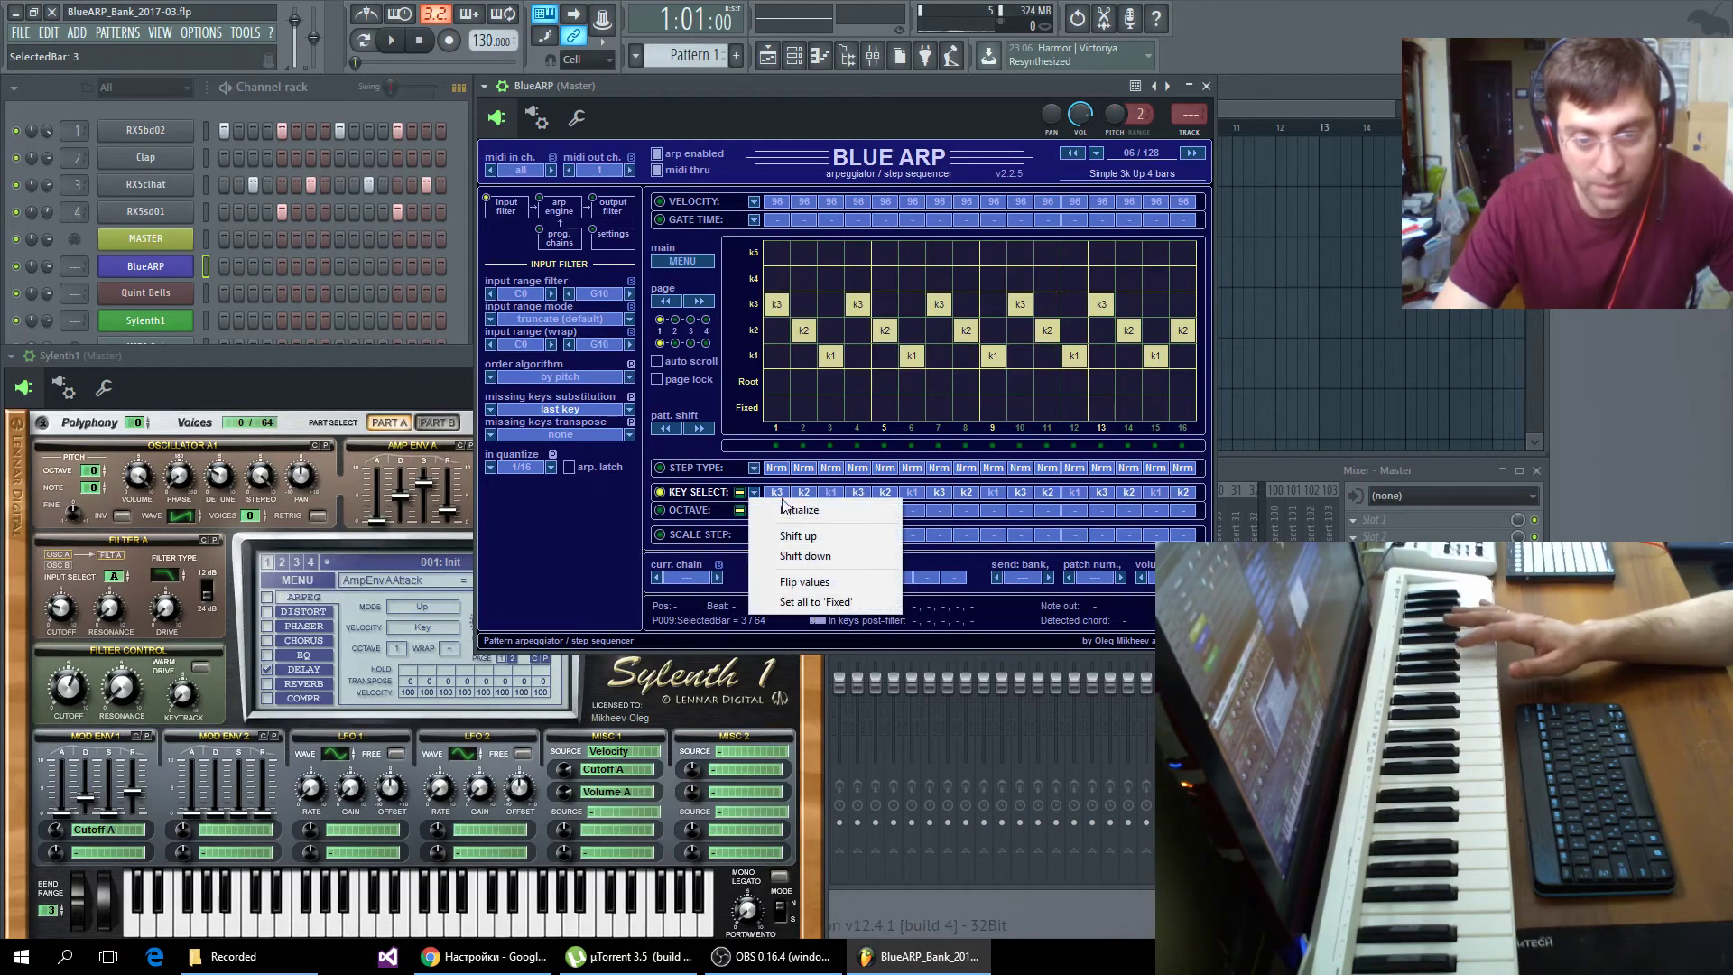
click(821, 584)
click(755, 494)
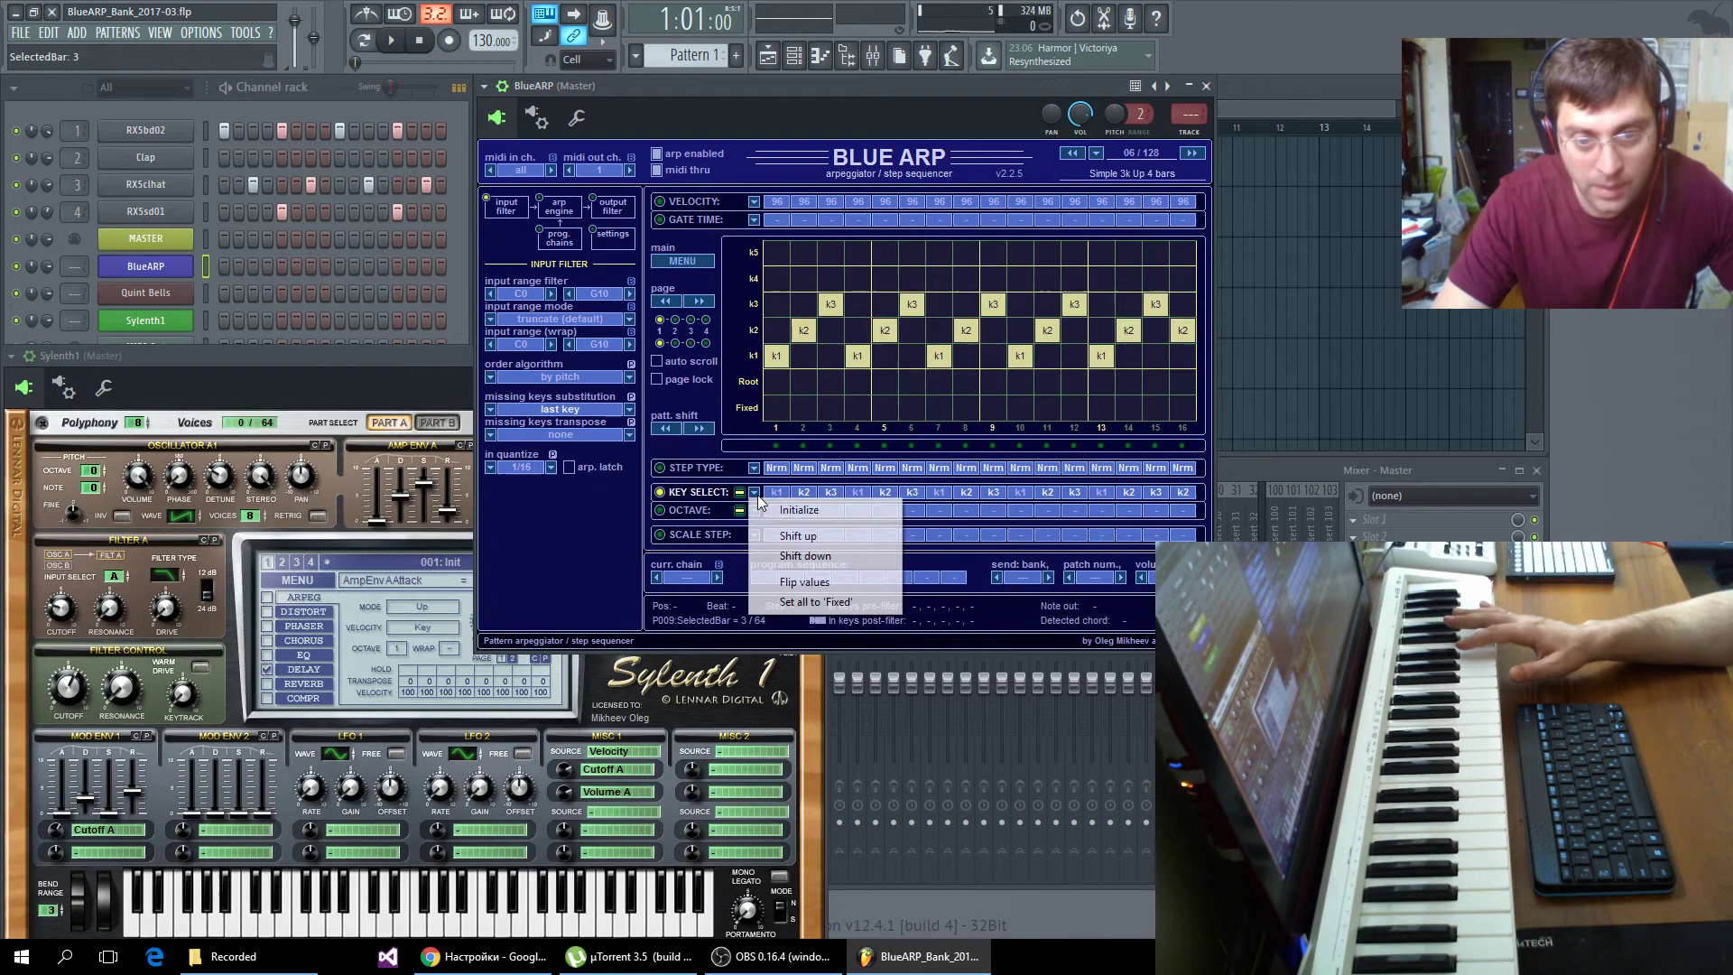
click(809, 600)
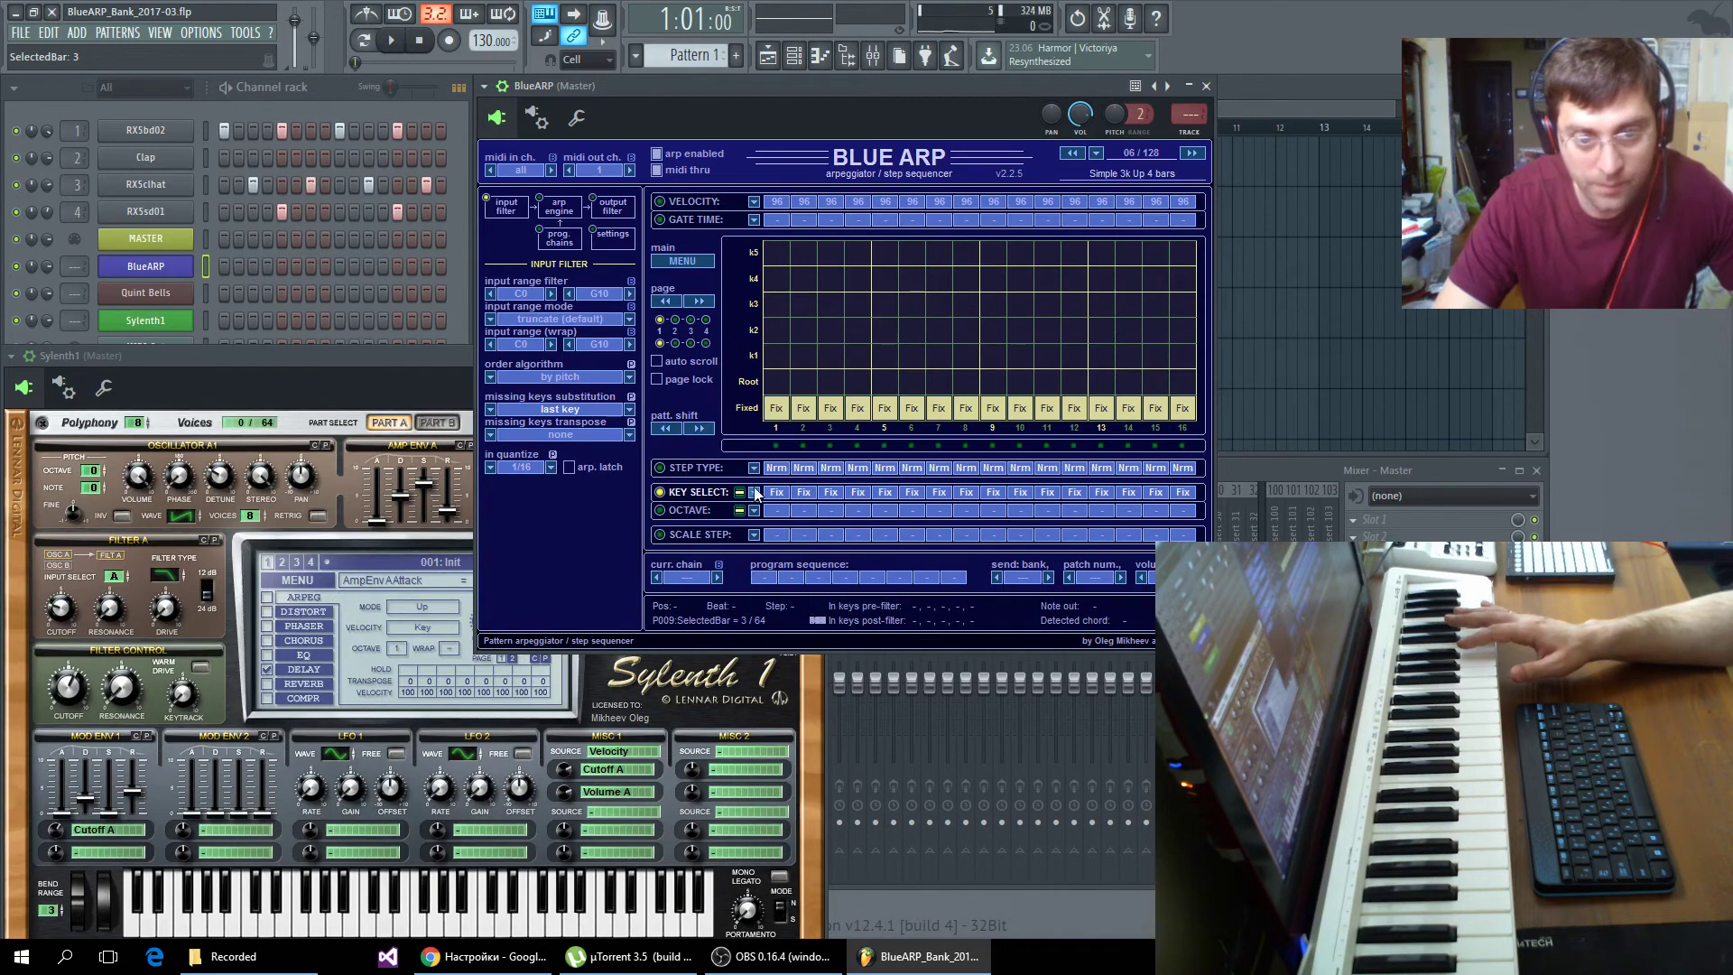
- Set steps 1–6 to keys k1, k2, k4, k1, k2, k3, then reset all key select steps to k1
click(776, 356)
click(803, 331)
click(830, 279)
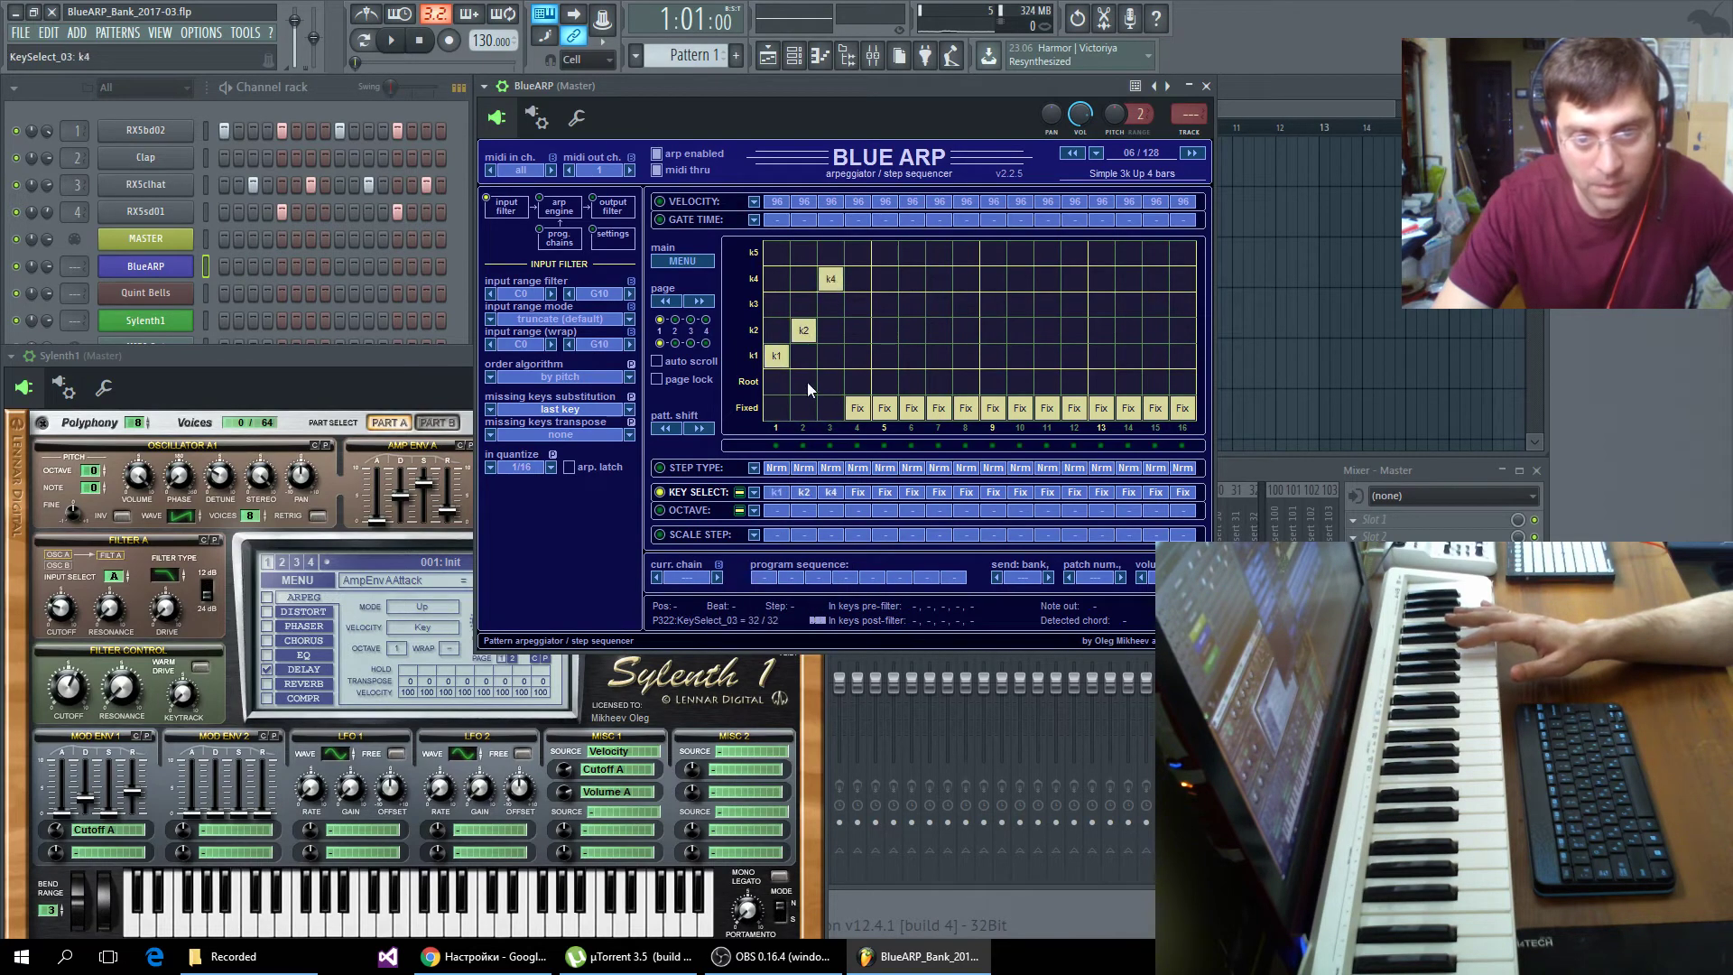
click(857, 356)
click(885, 331)
click(911, 304)
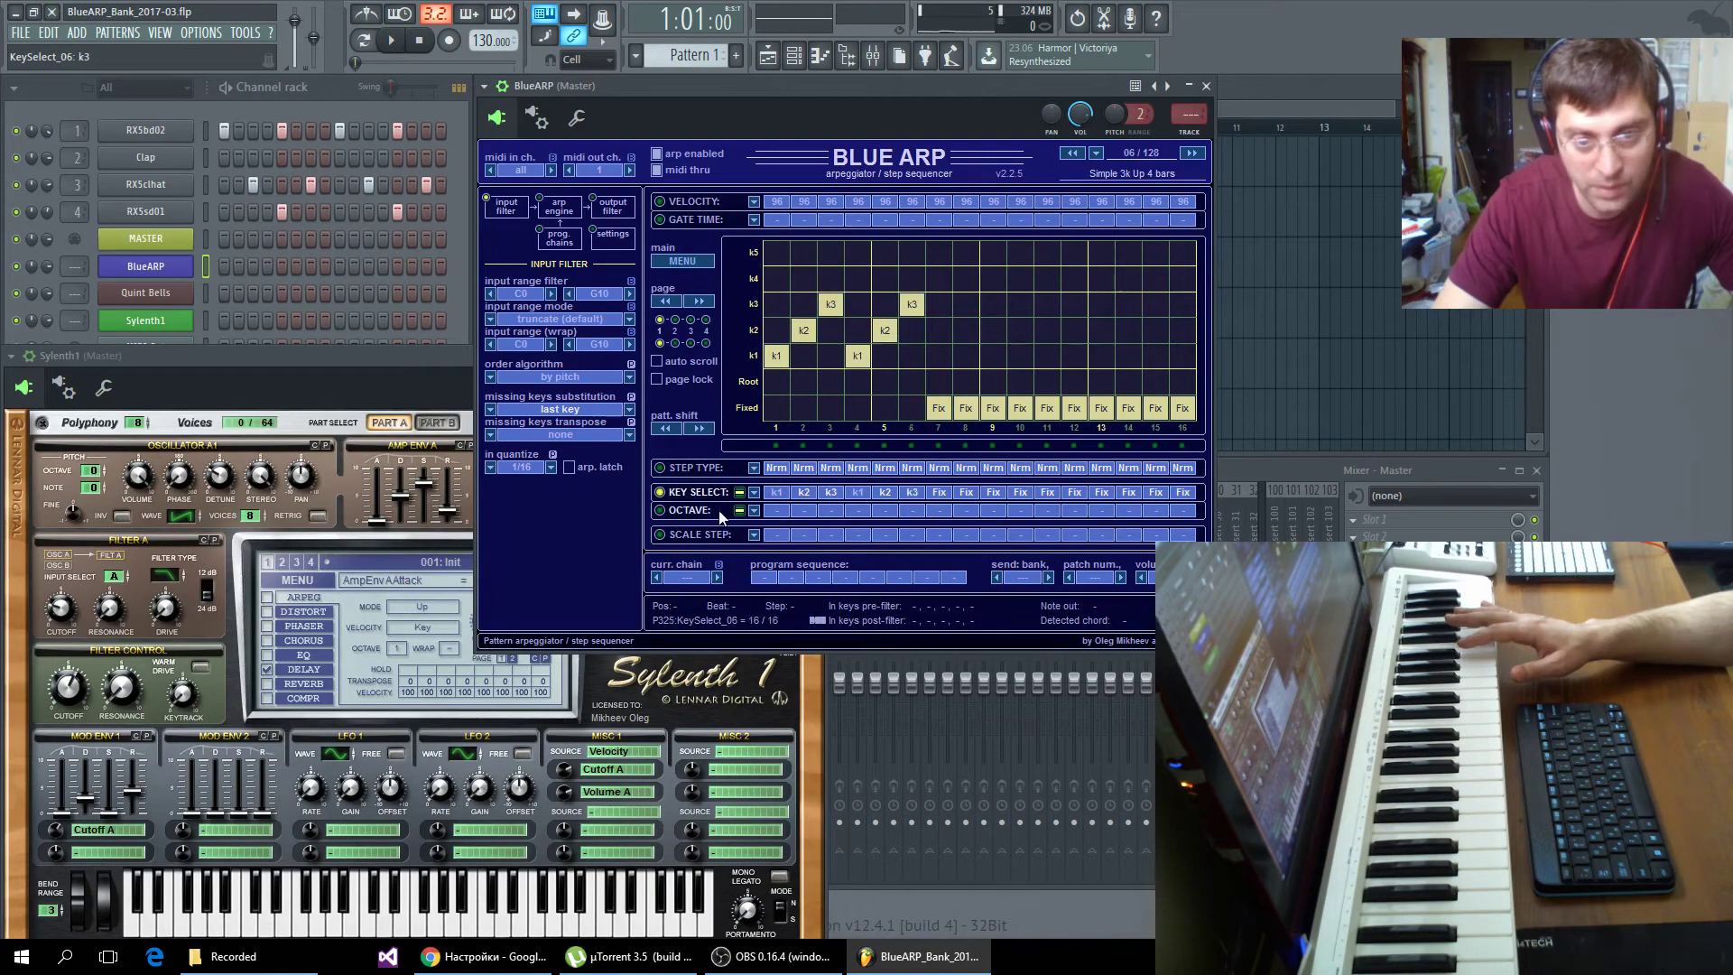
click(755, 493)
click(798, 511)
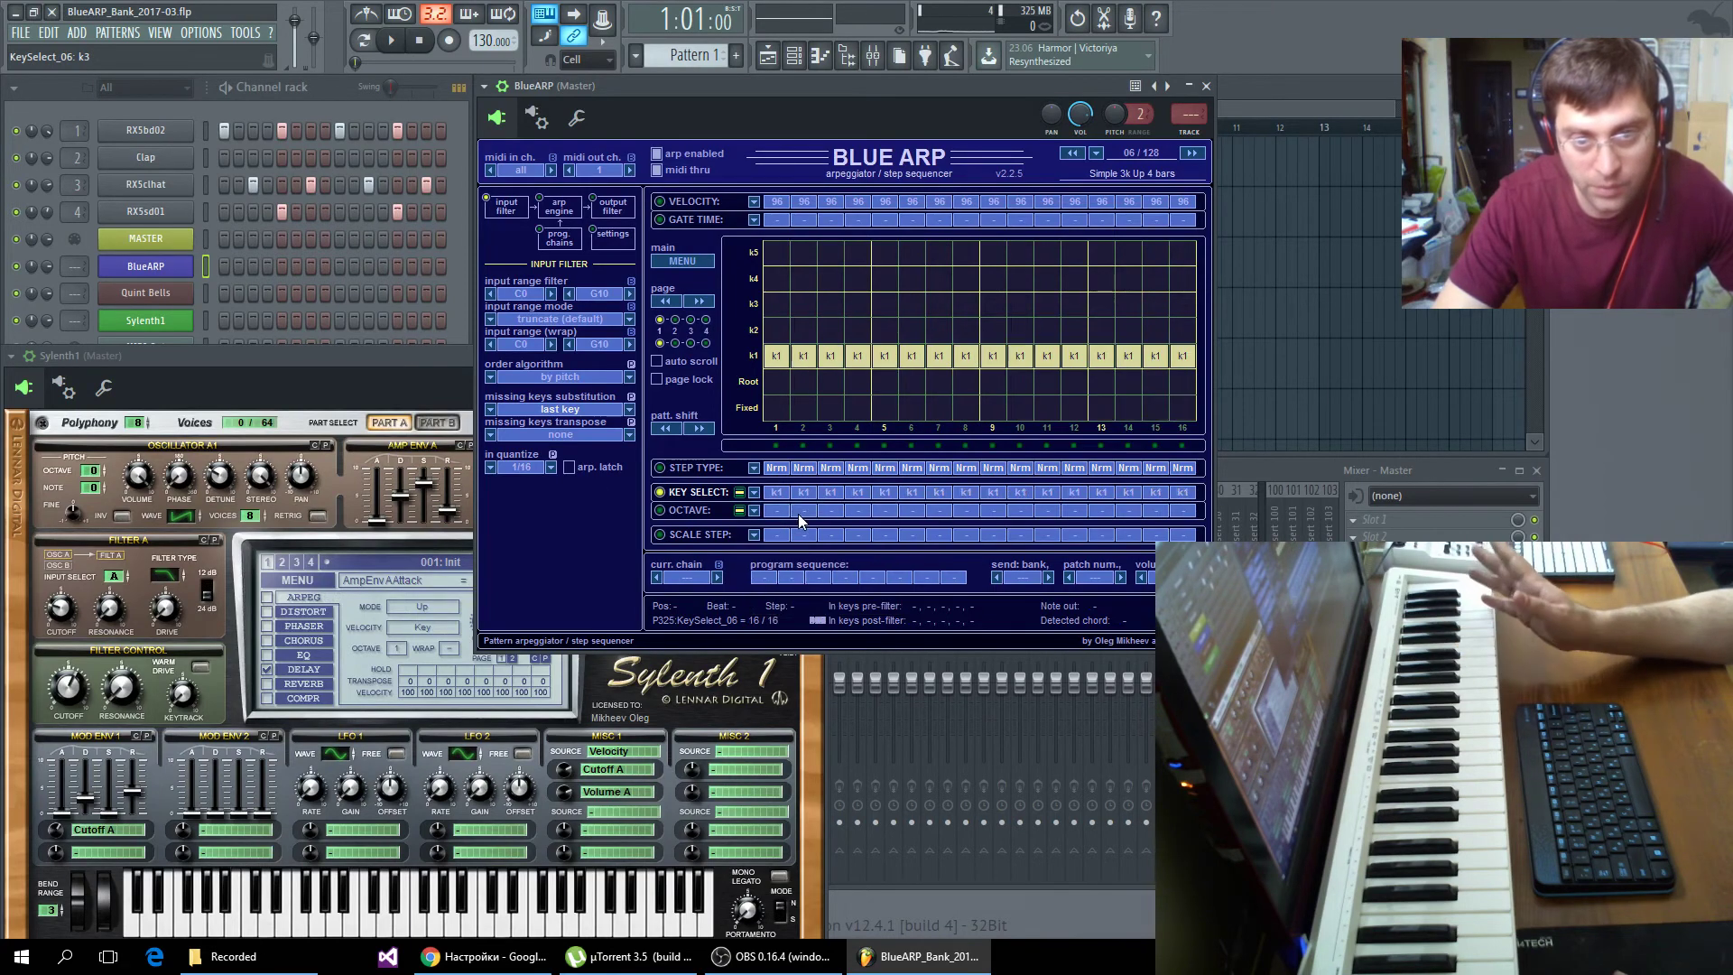
click(707, 465)
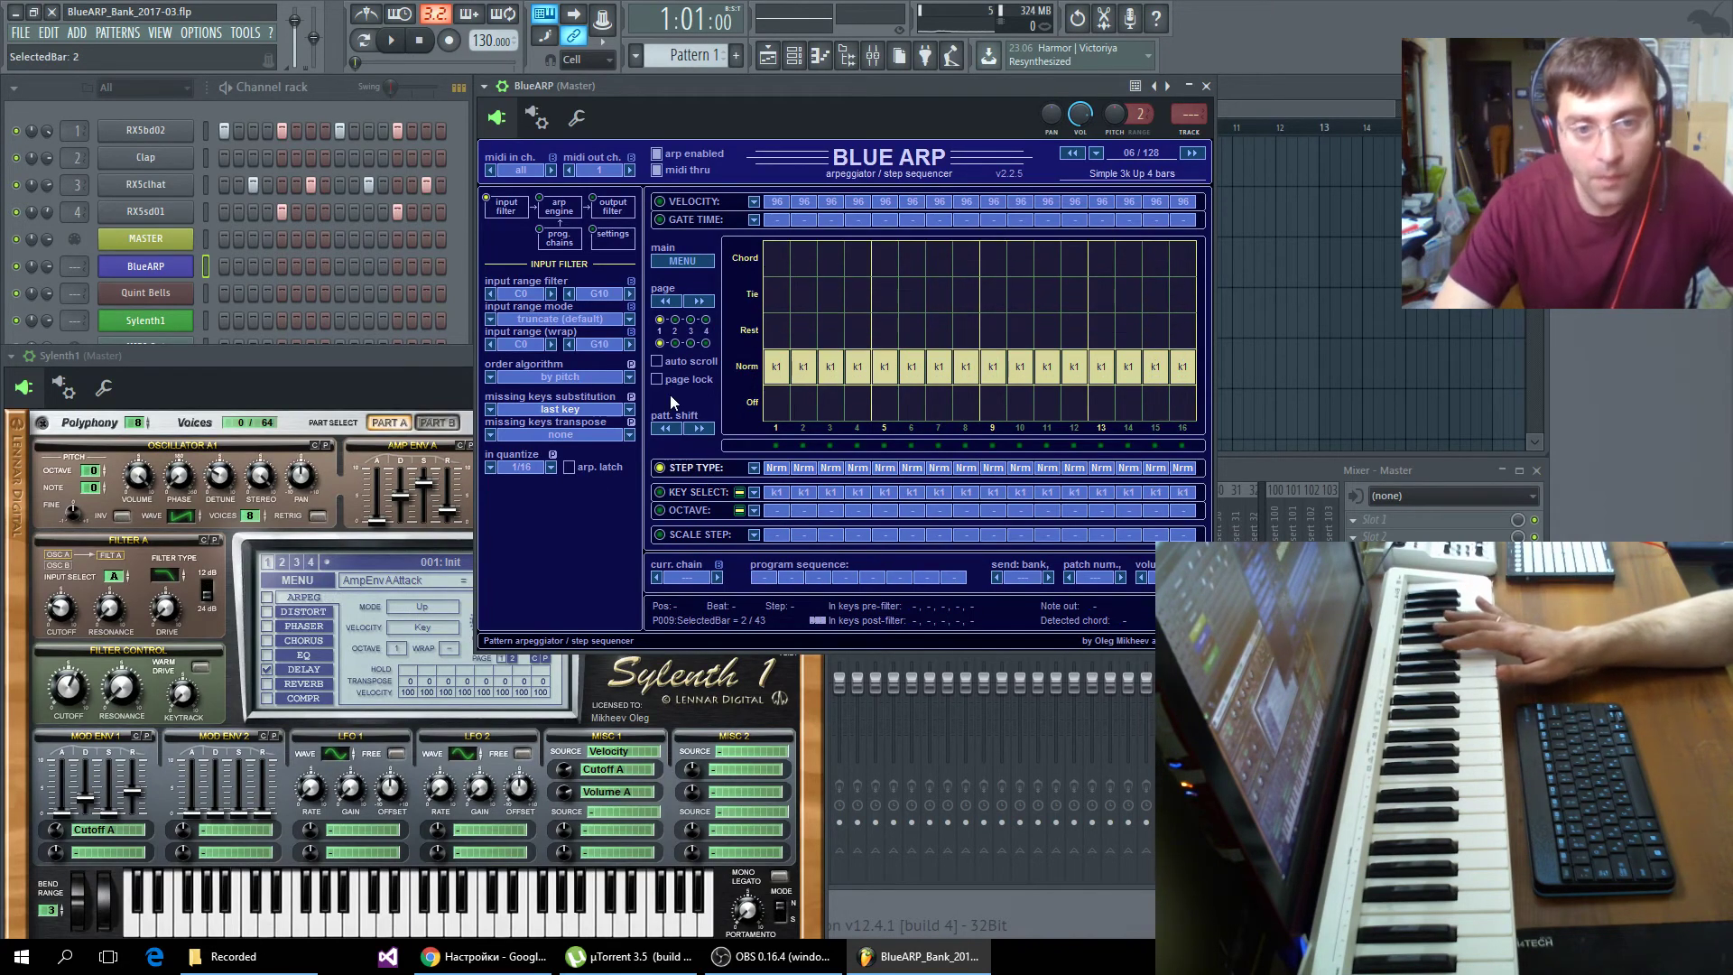
- Copy program 07, Simple 3k Down 4 bars, using MENU > Program > Copy
click(682, 261)
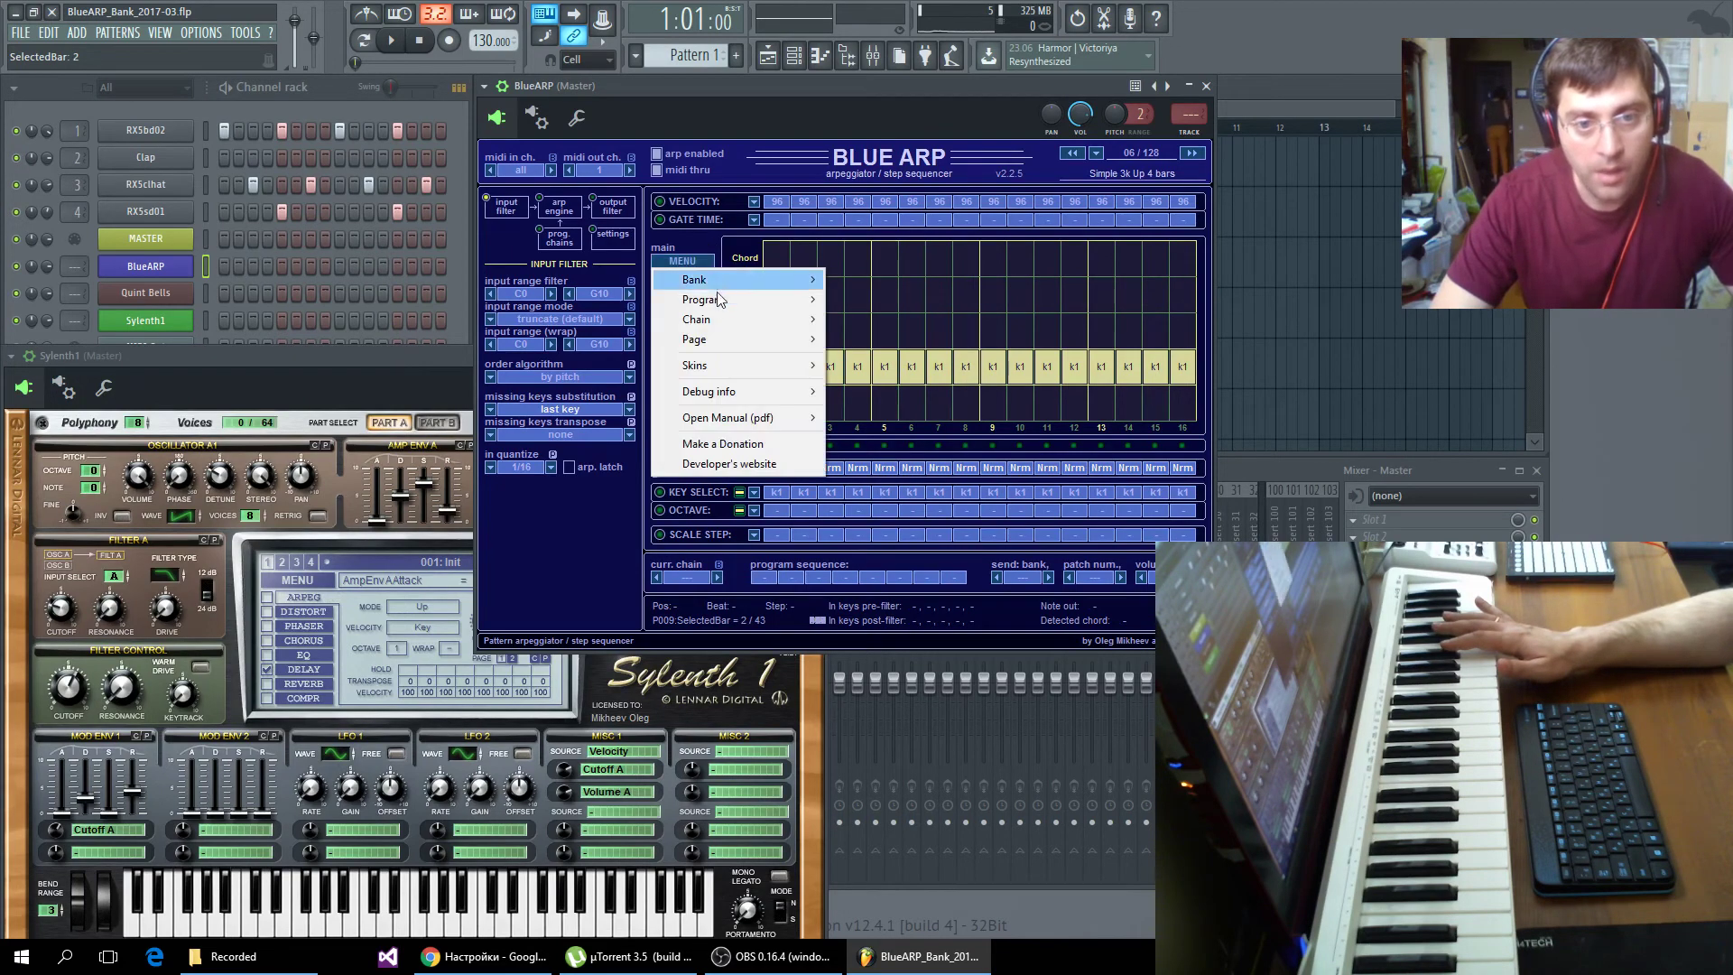
mouse_move(717, 300)
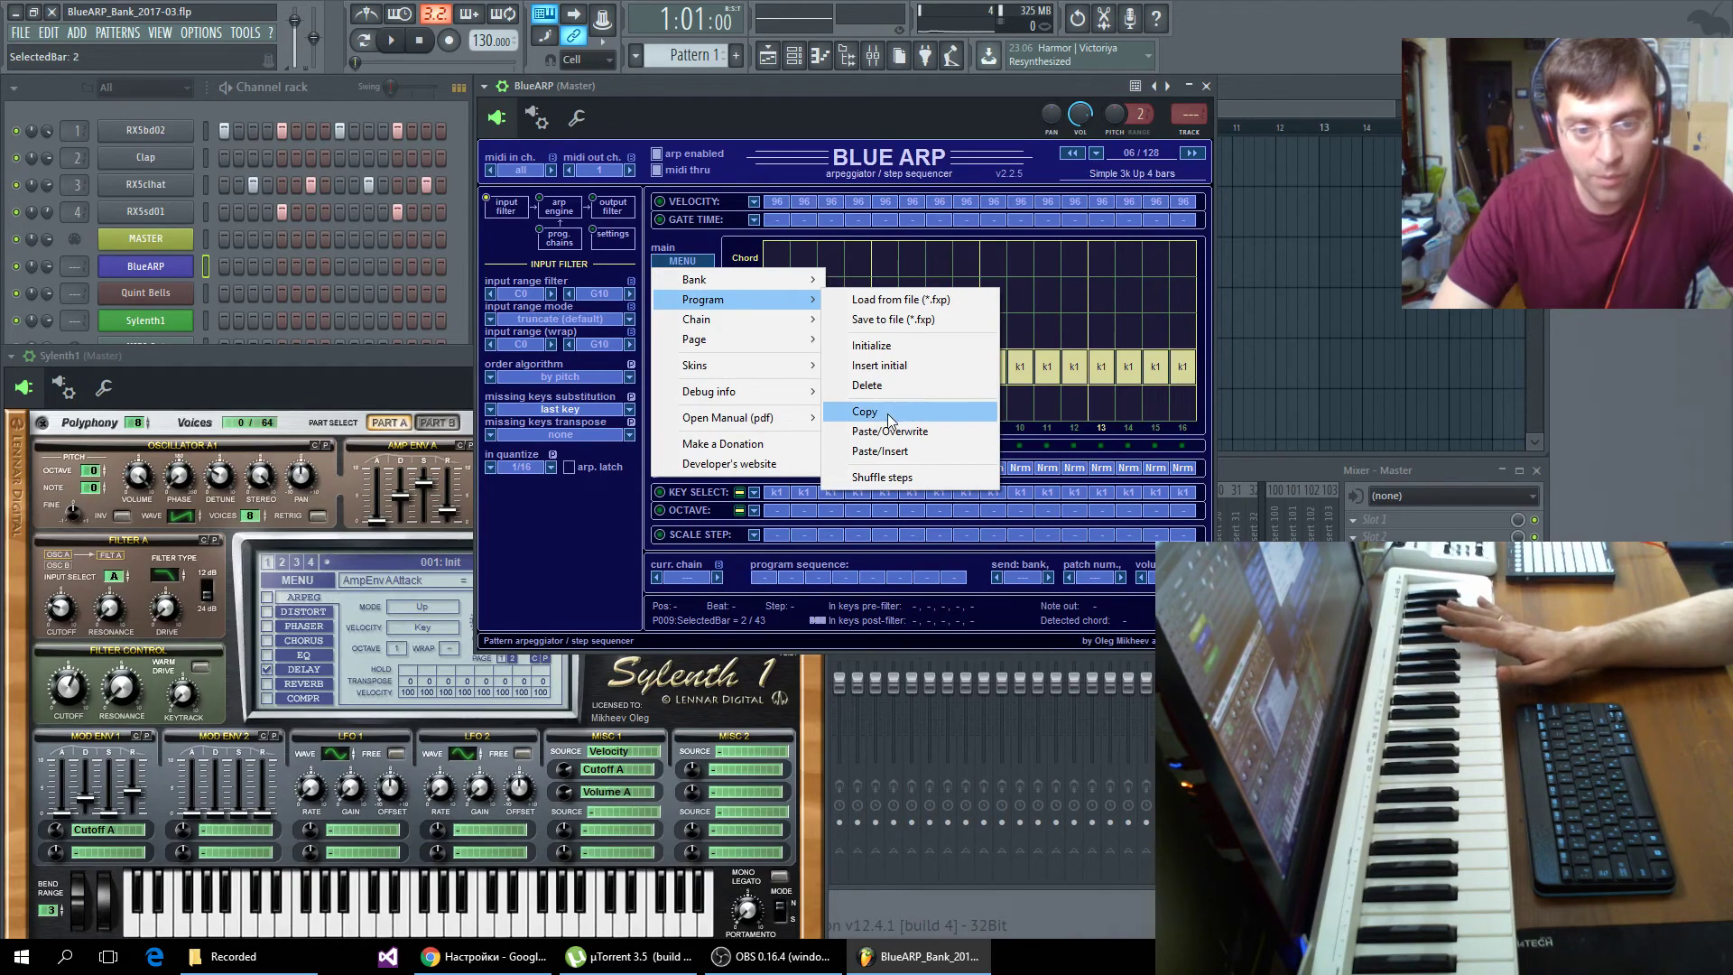
click(1193, 154)
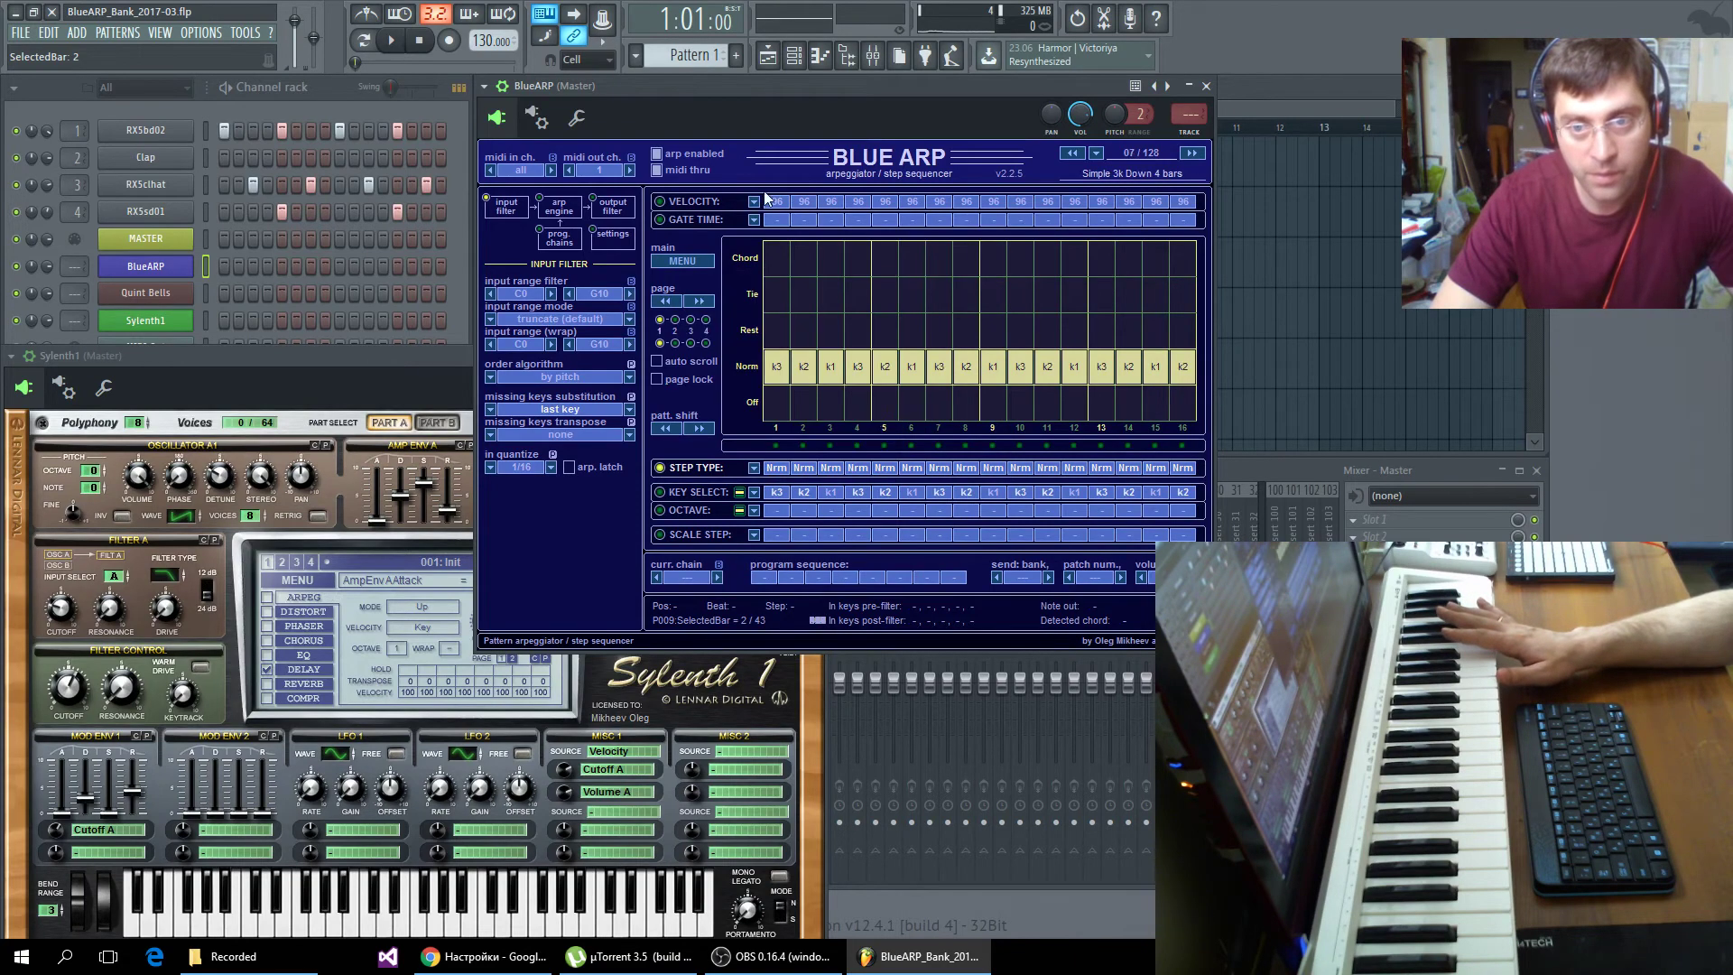
click(700, 262)
mouse_move(726, 296)
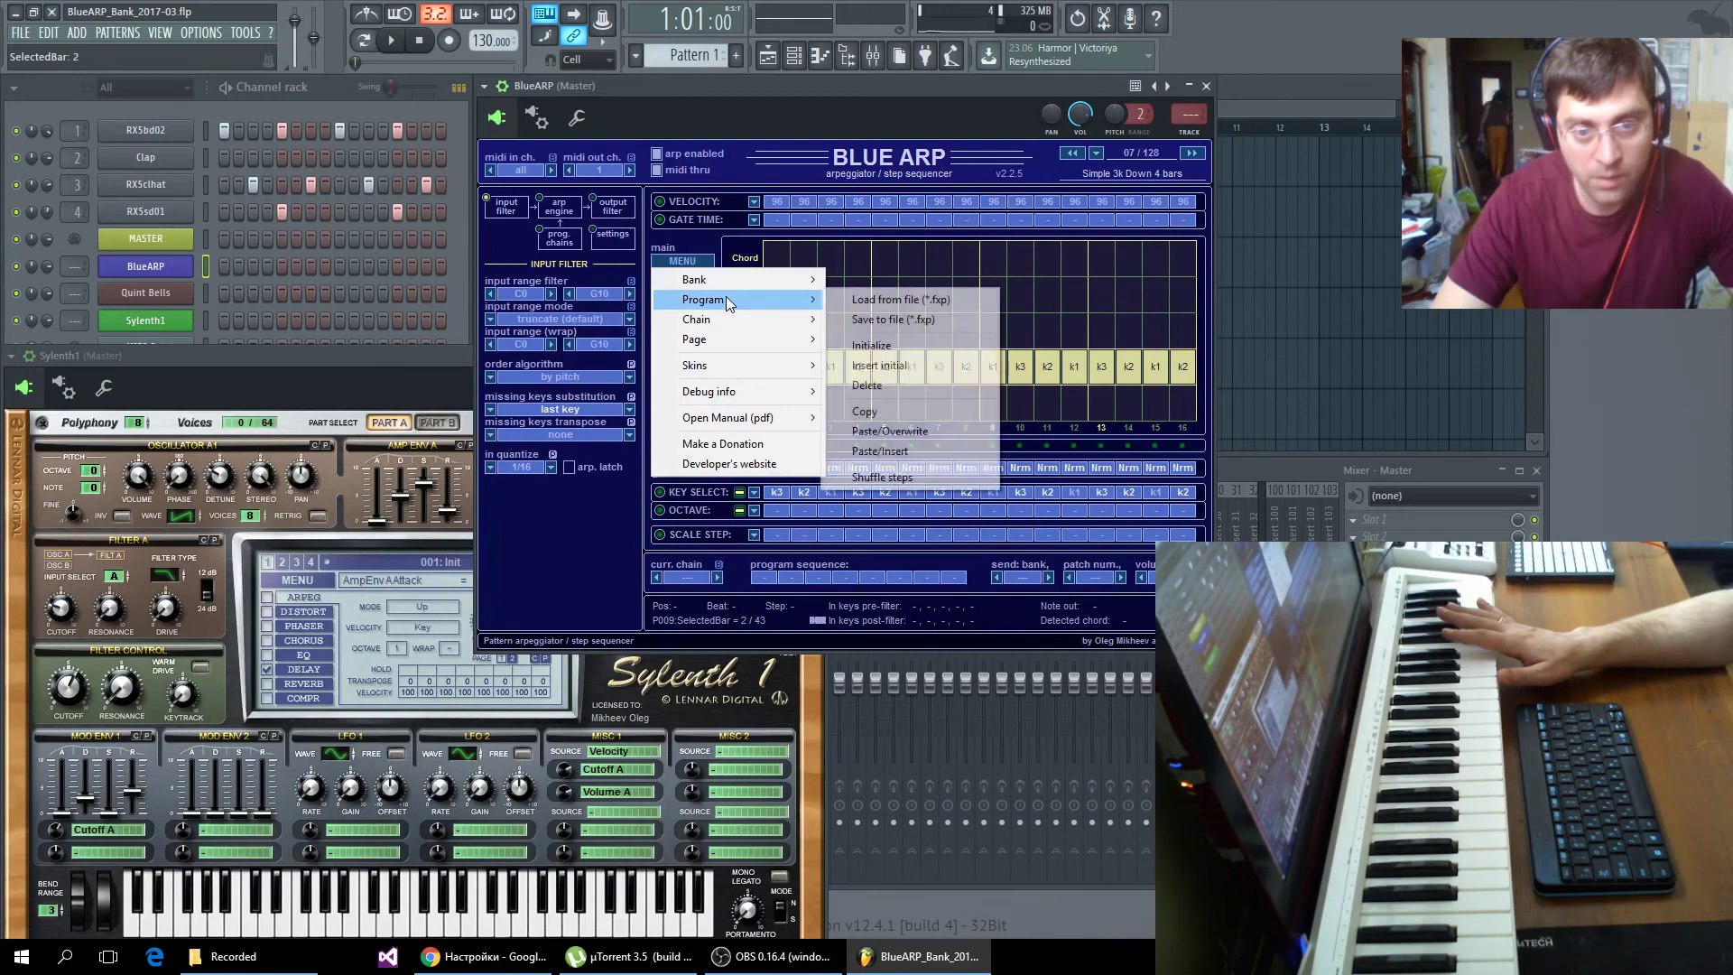
click(891, 413)
- Overwrite program 08, Simple 3k Up-Down 4 bars, with the copied program via Paste/Overwrite
click(699, 492)
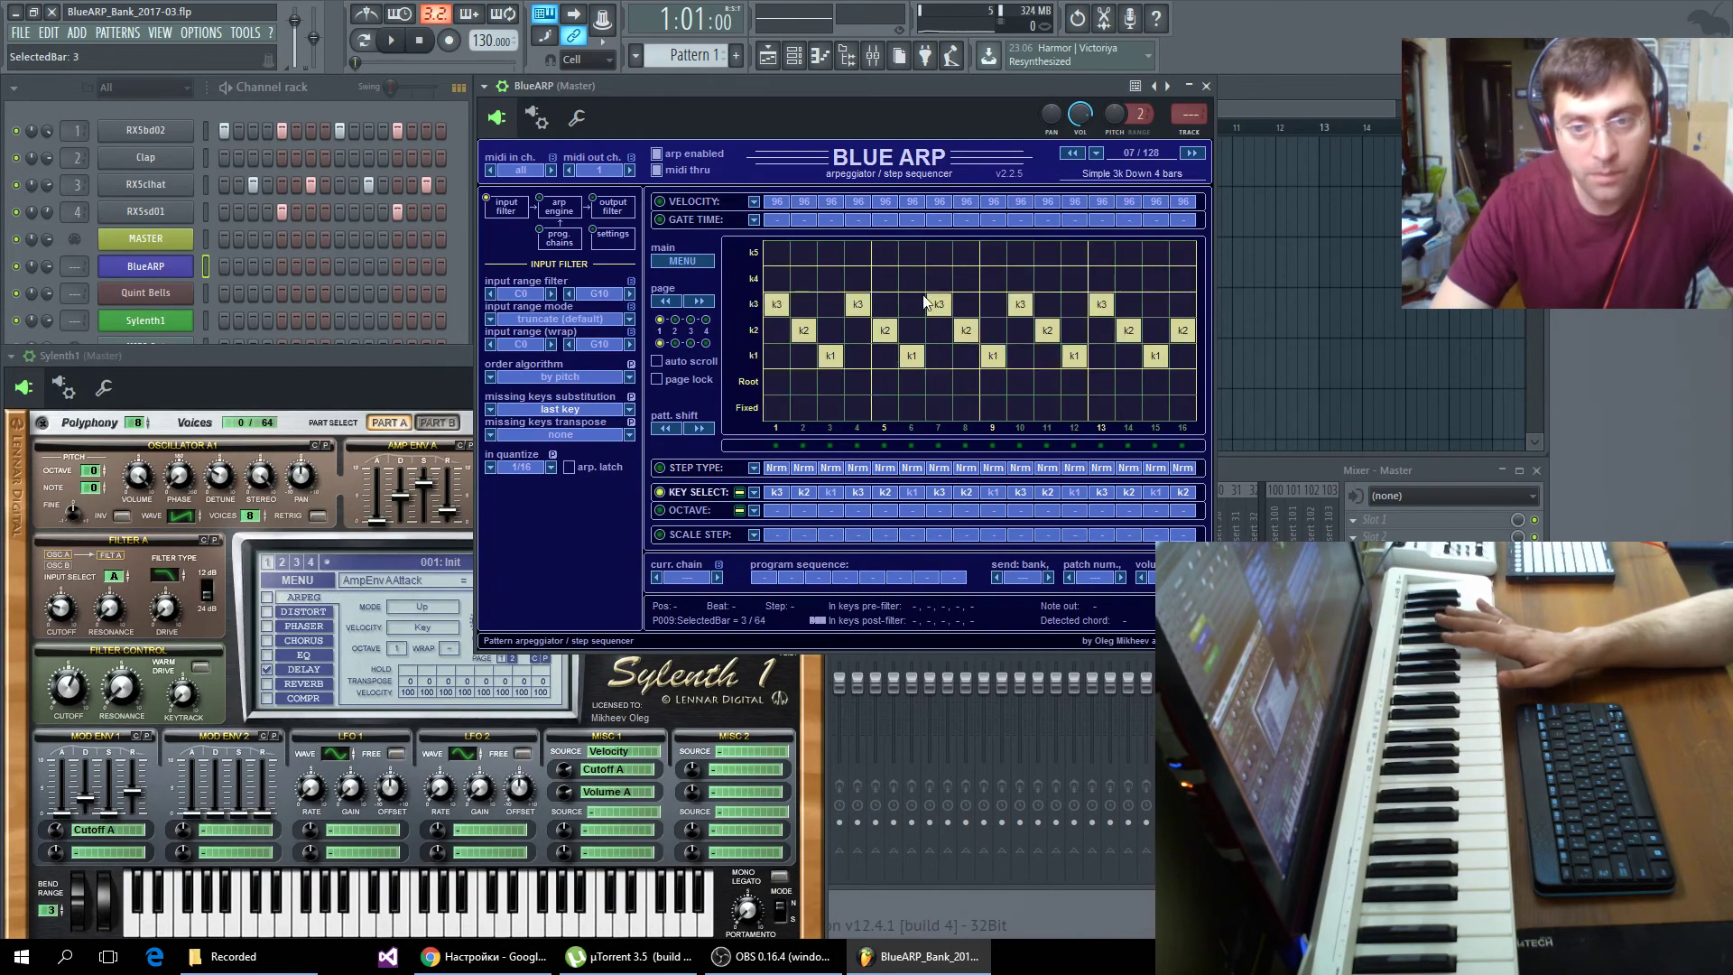
click(1190, 154)
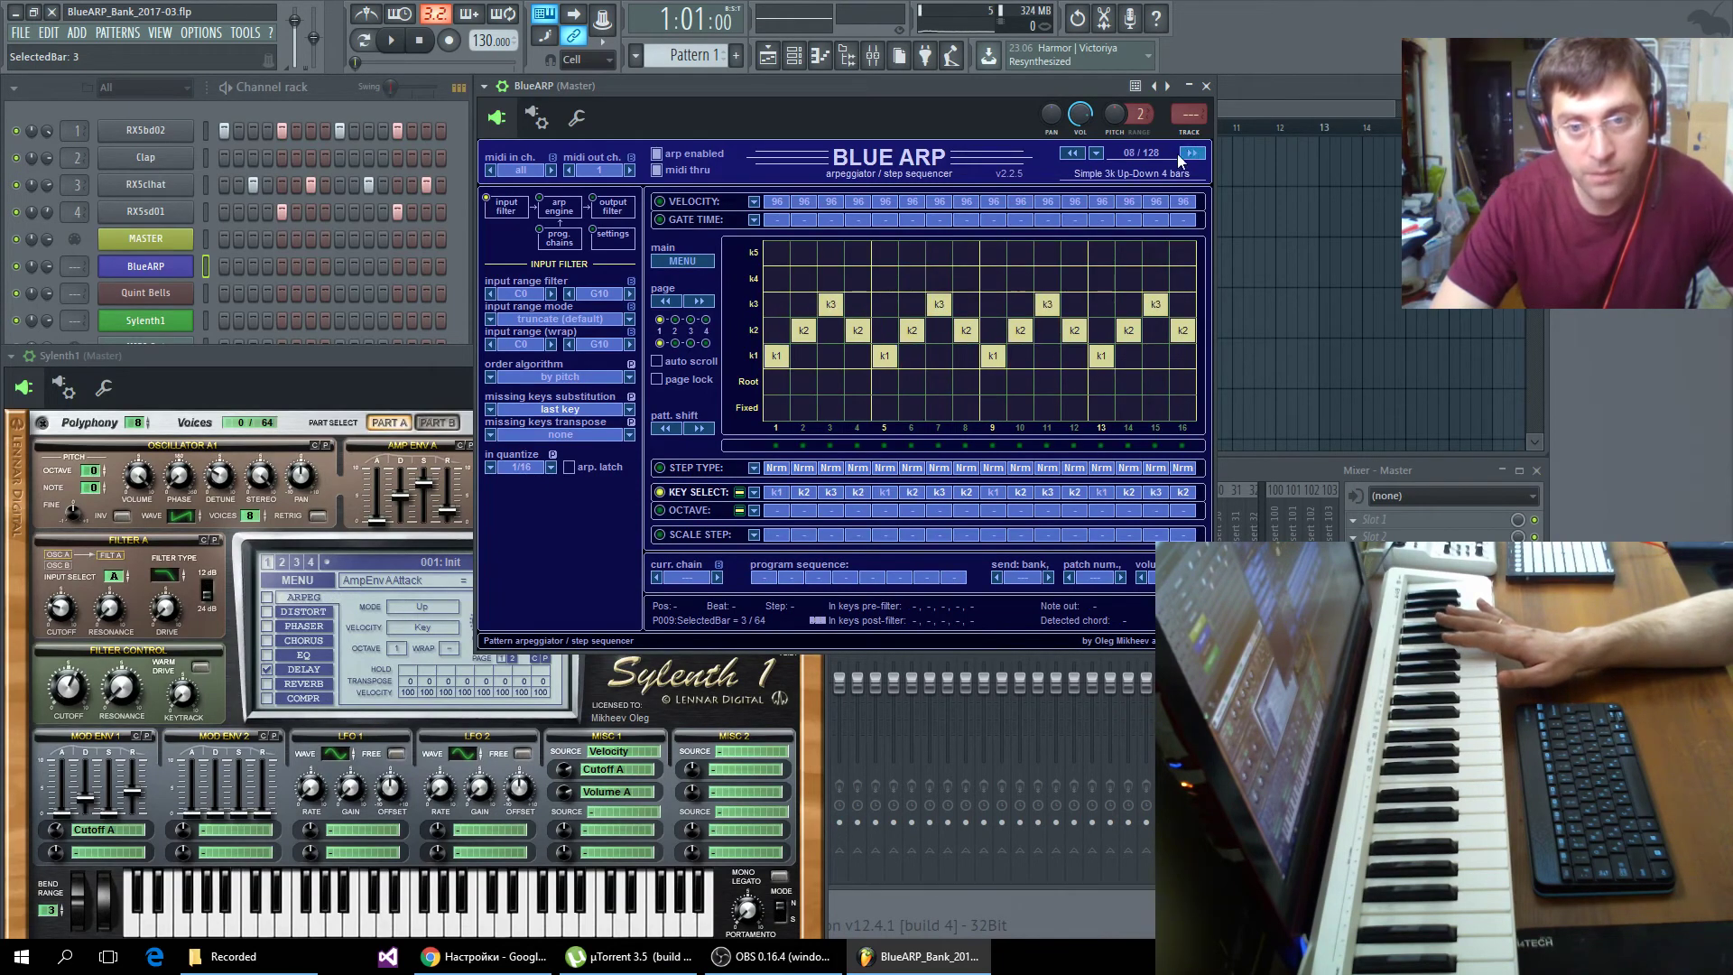
click(679, 261)
mouse_move(761, 303)
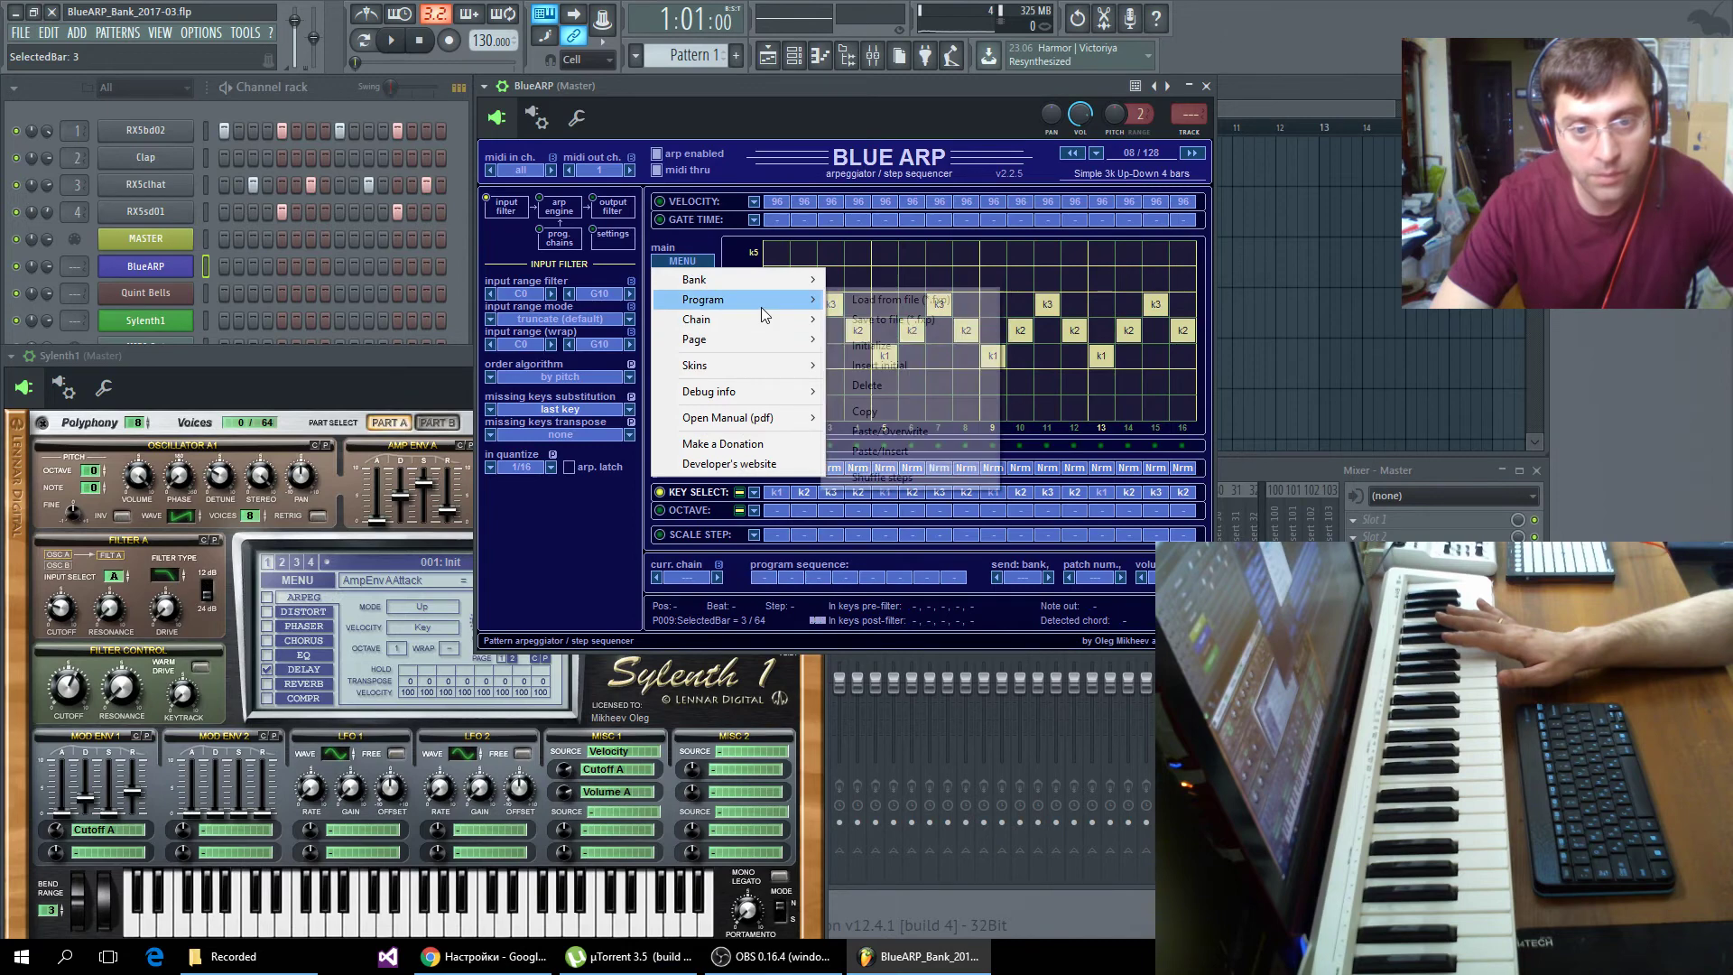
click(890, 433)
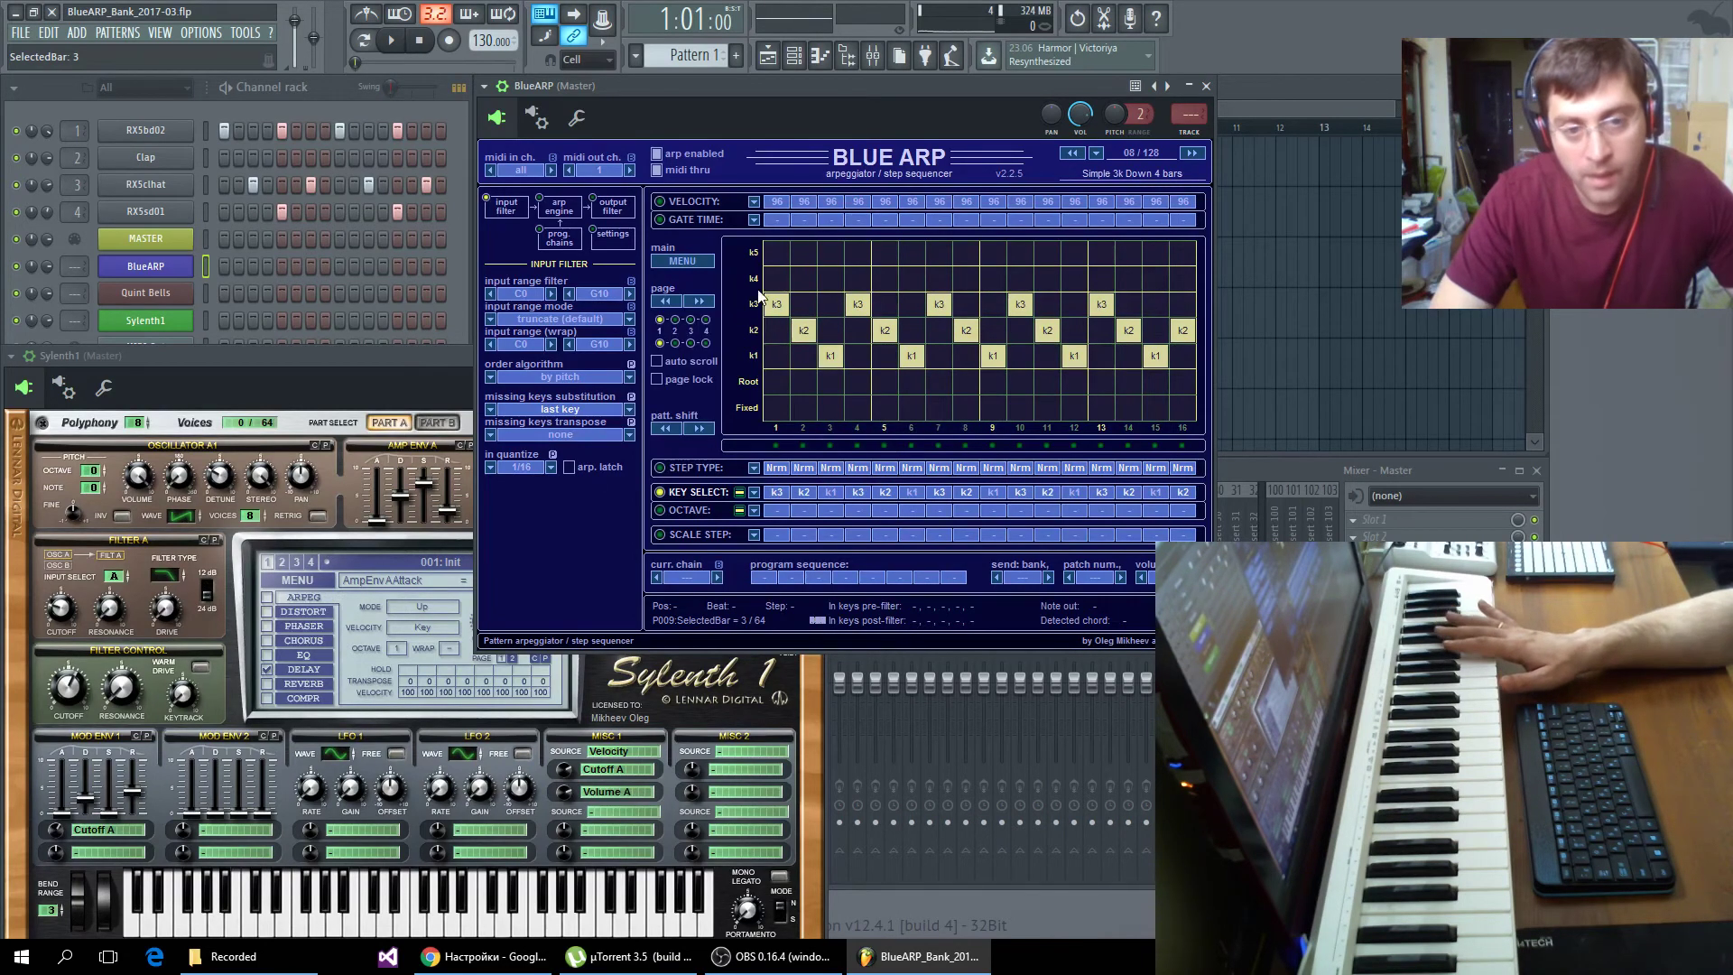
click(682, 261)
mouse_move(755, 303)
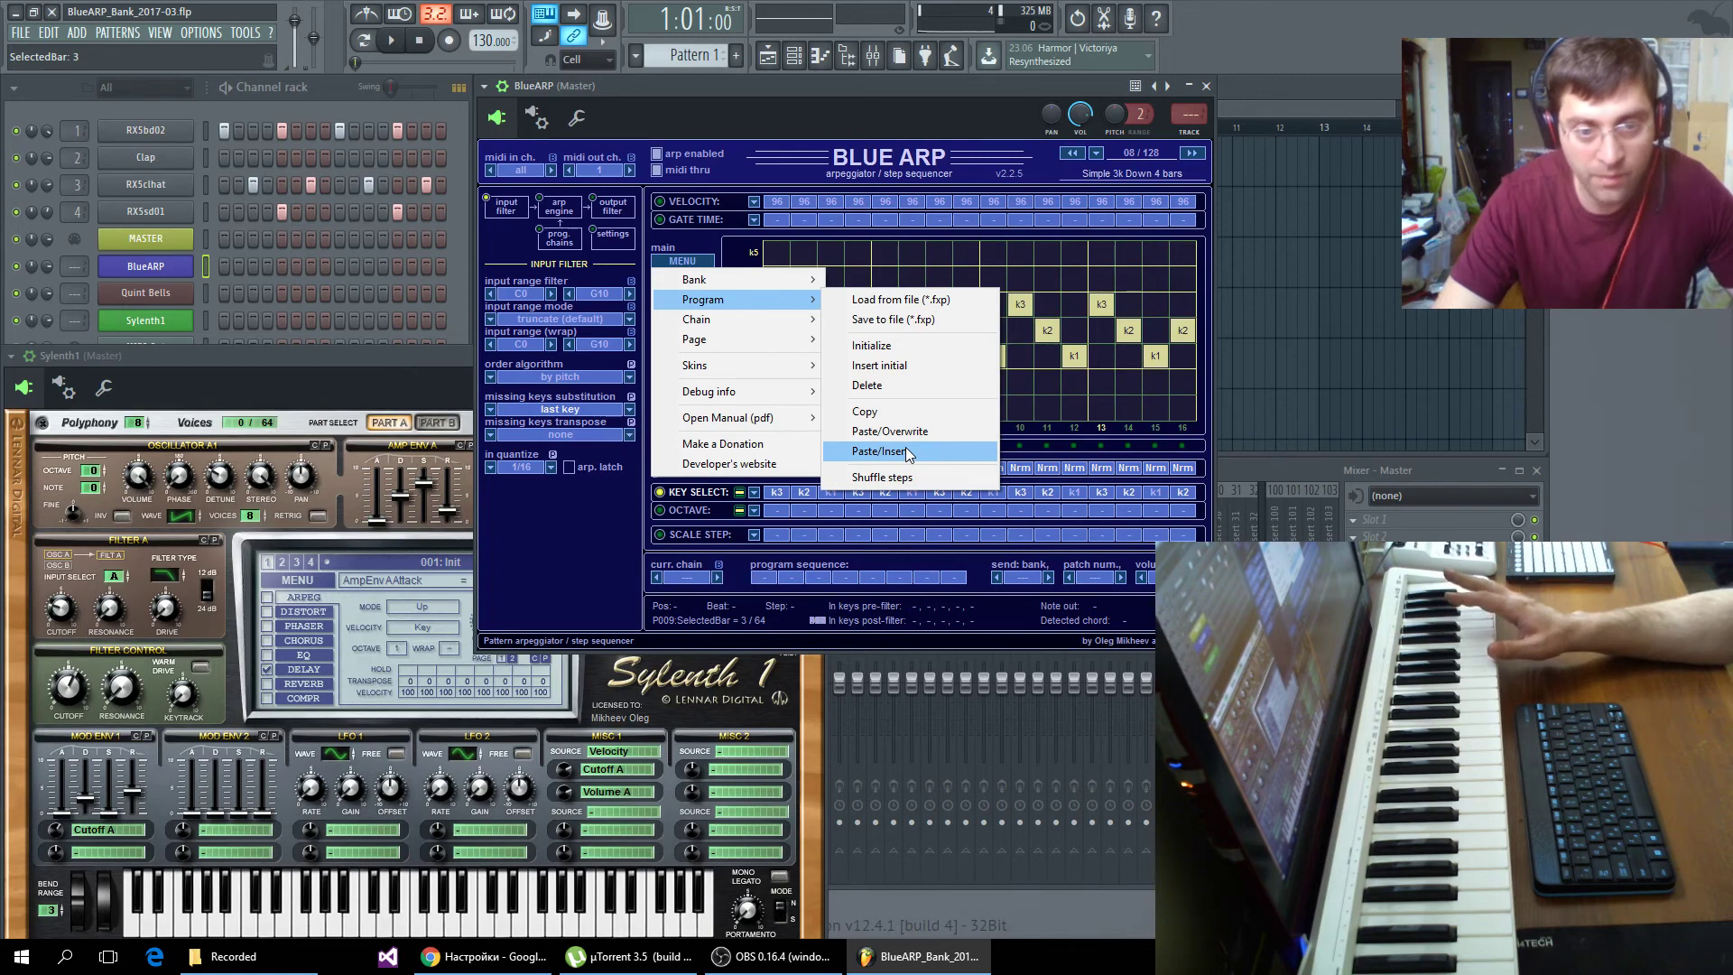
- Step forward to program 16, Riff Guitar 3k Thunder, and insert a blank initial program there
click(1190, 155)
click(1192, 155)
click(1194, 157)
click(1194, 156)
click(1196, 158)
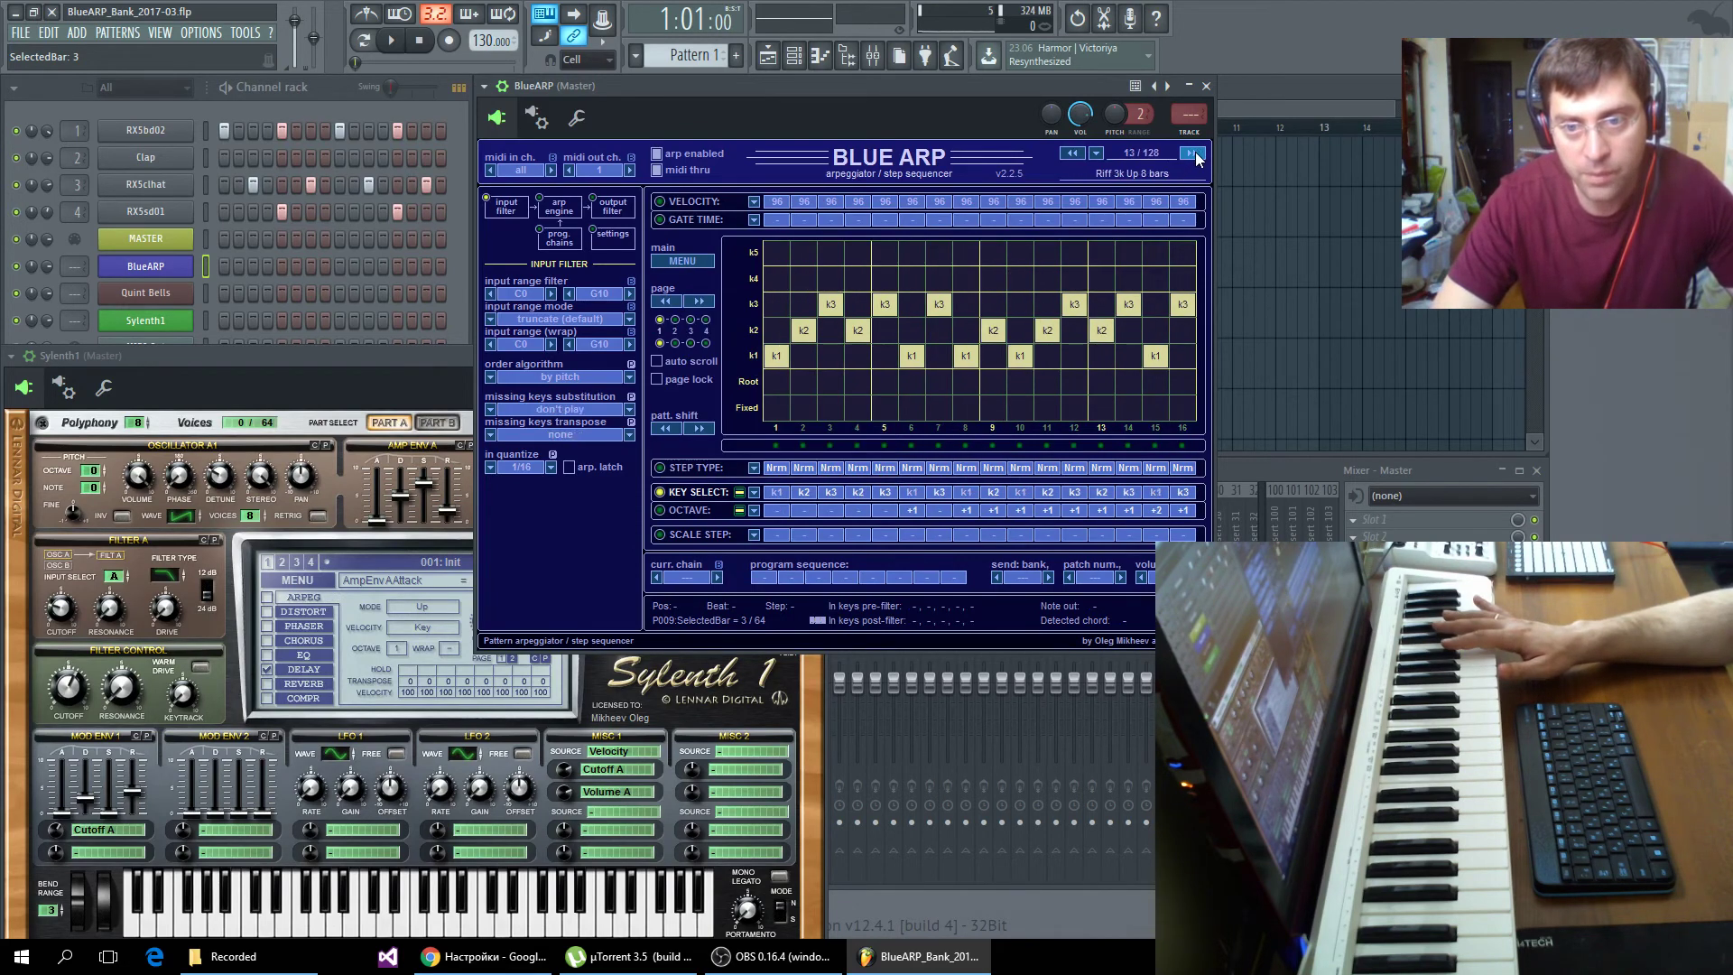
click(1193, 156)
click(1194, 155)
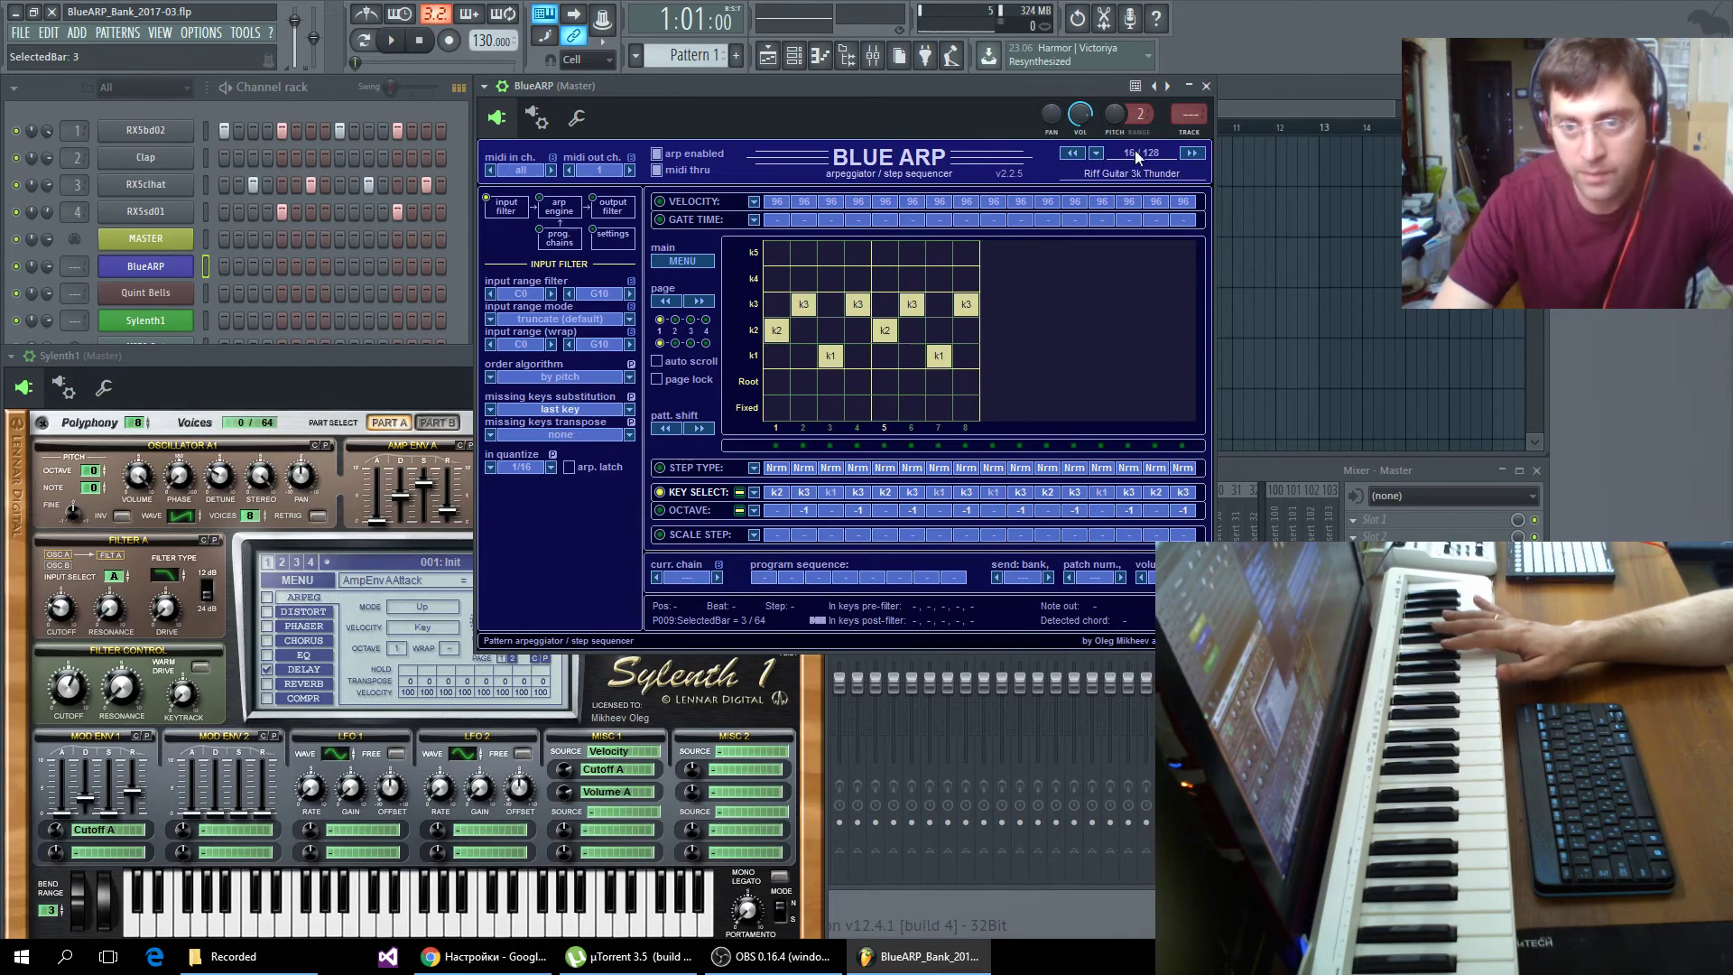
click(677, 263)
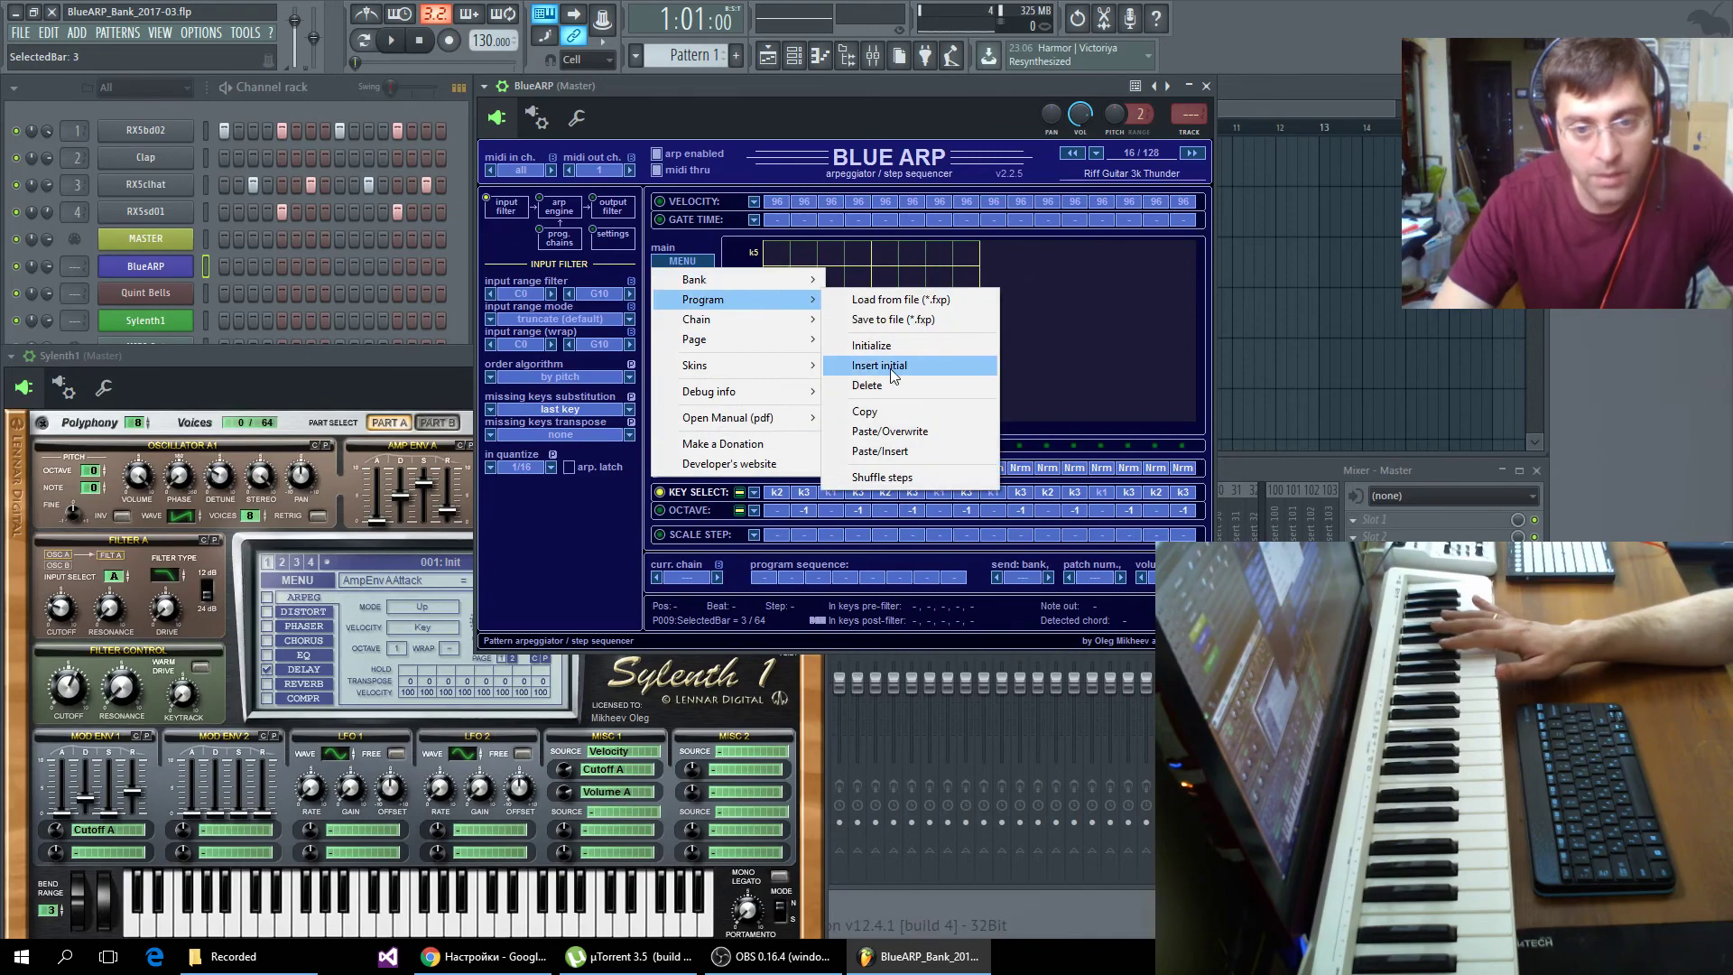
click(891, 366)
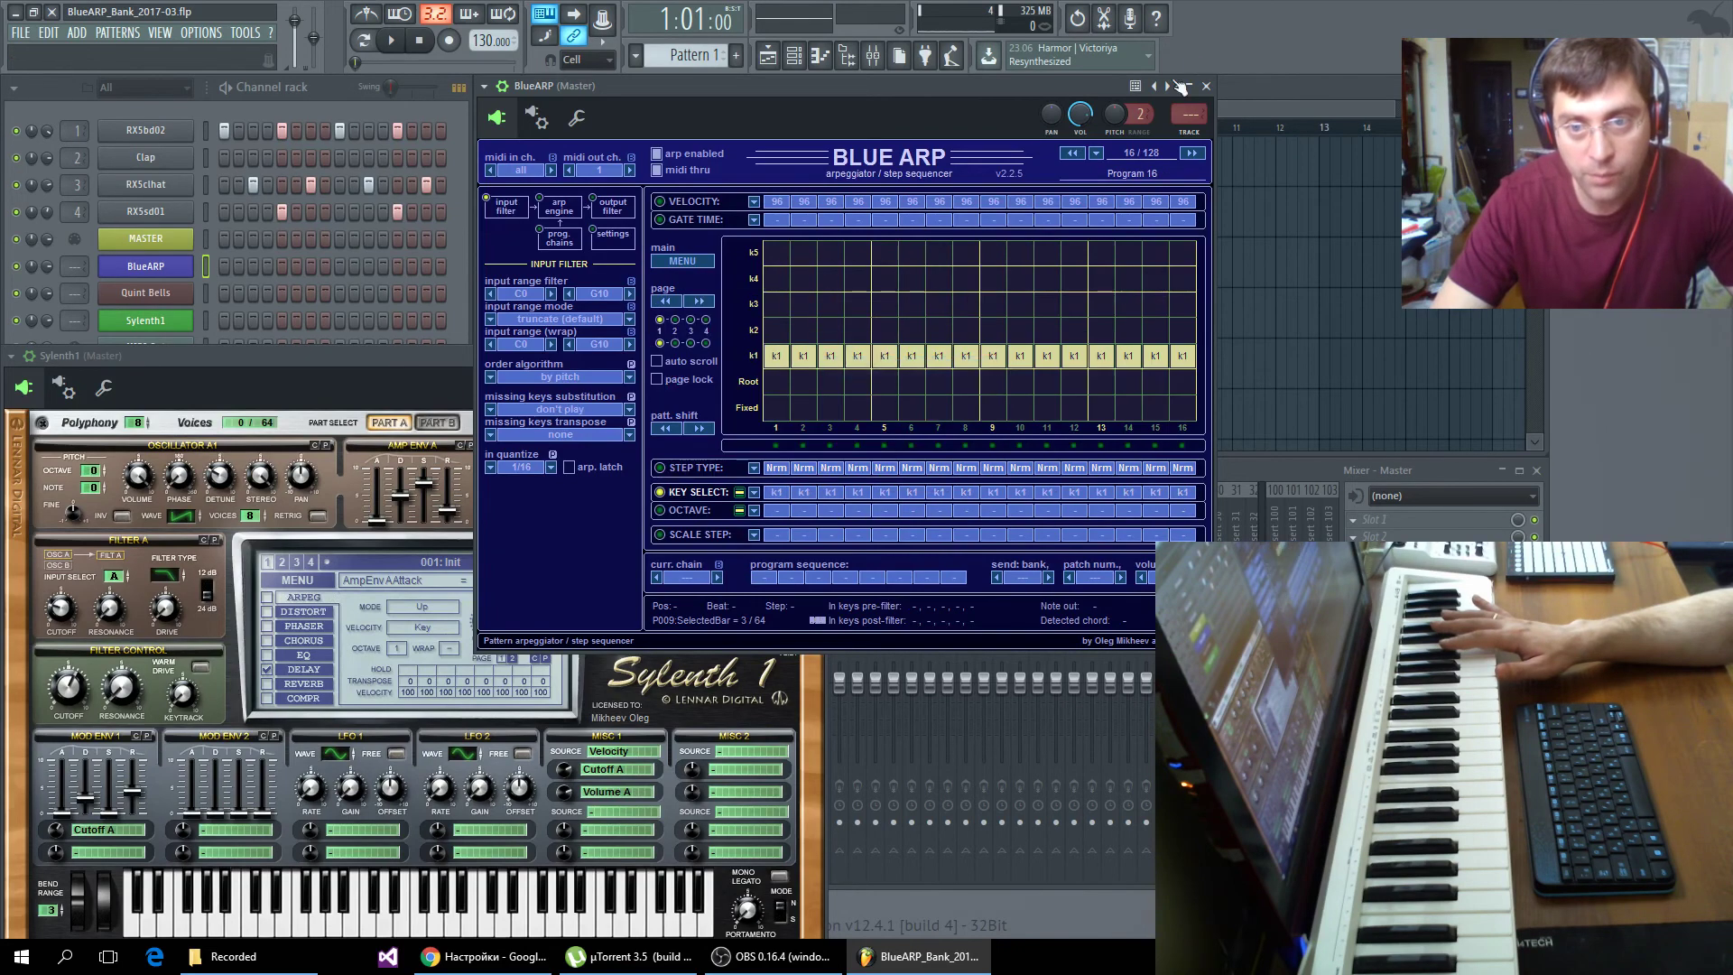
- Confirm Riff Guitar 3k Thunder moved to slot 17, return to program 16, and set the current chain to 2
click(1190, 152)
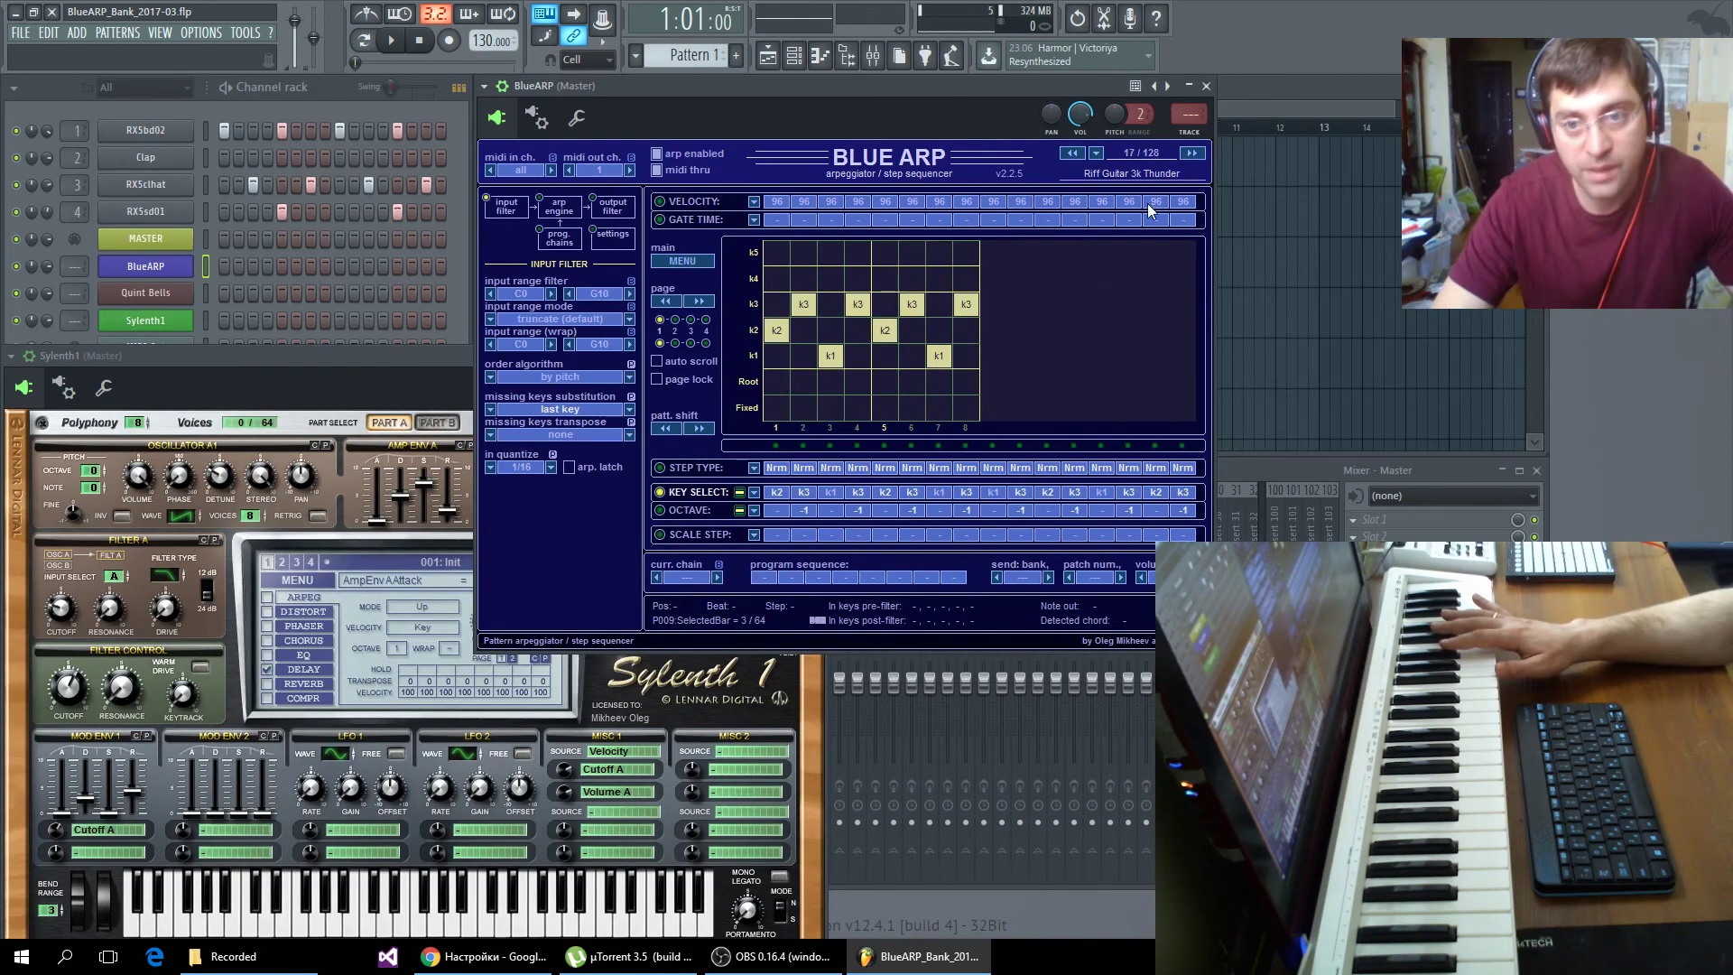
click(1196, 155)
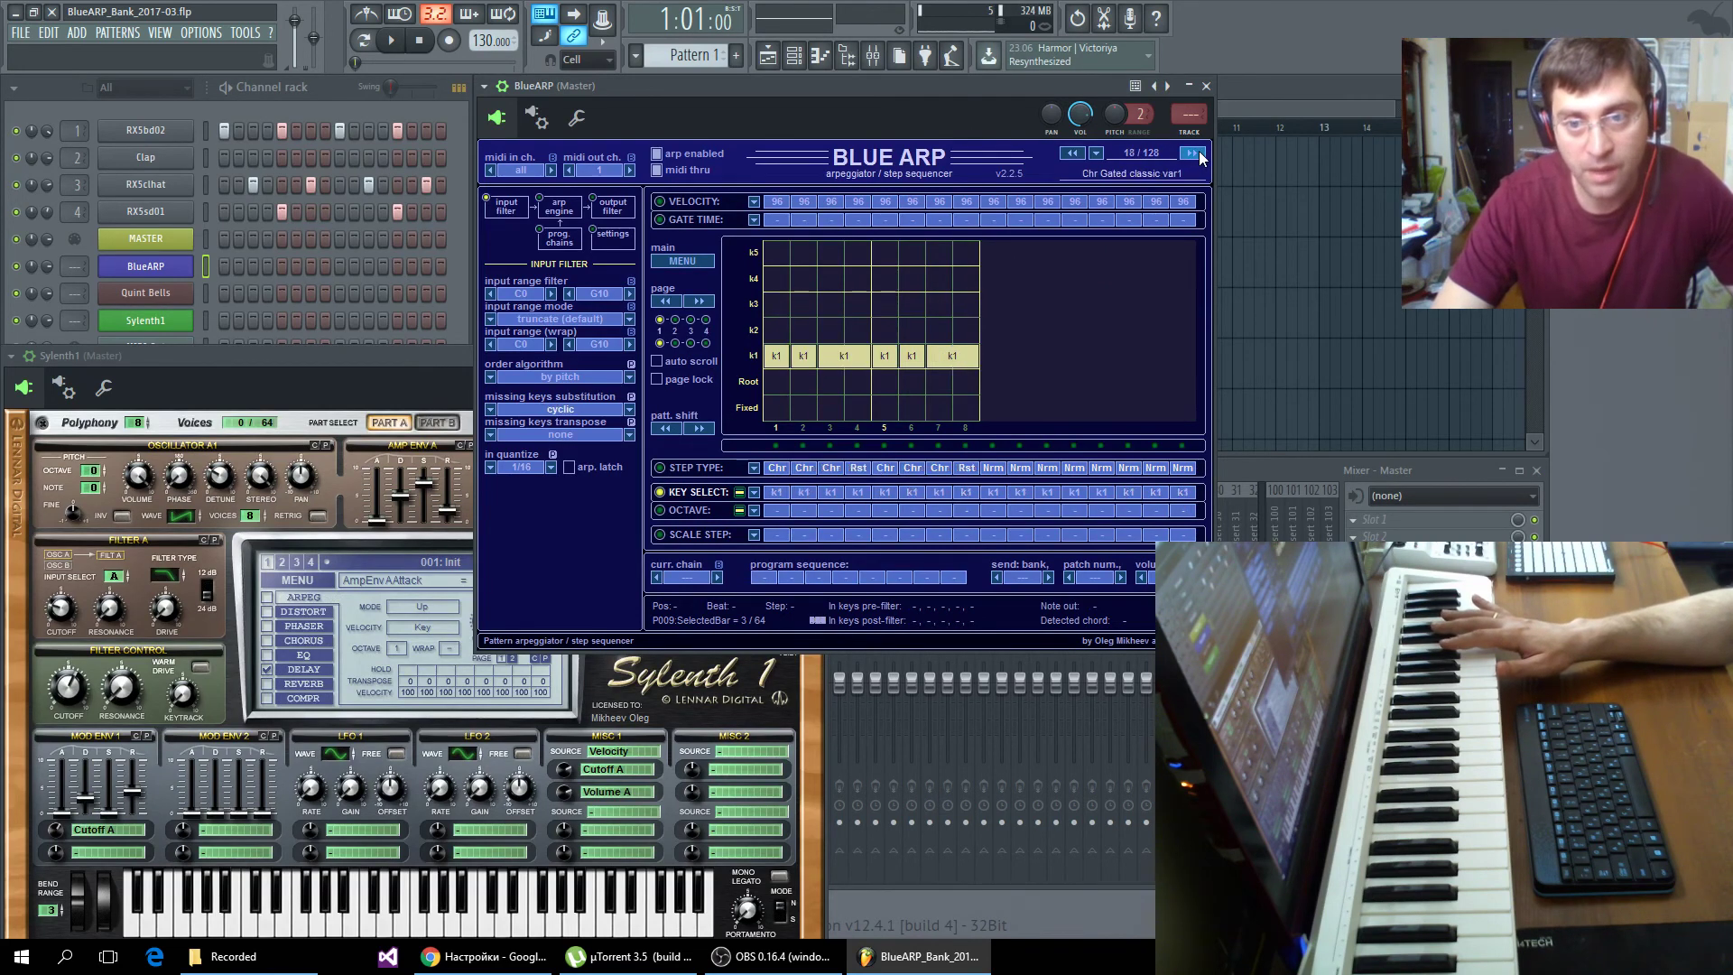
click(1075, 152)
click(720, 579)
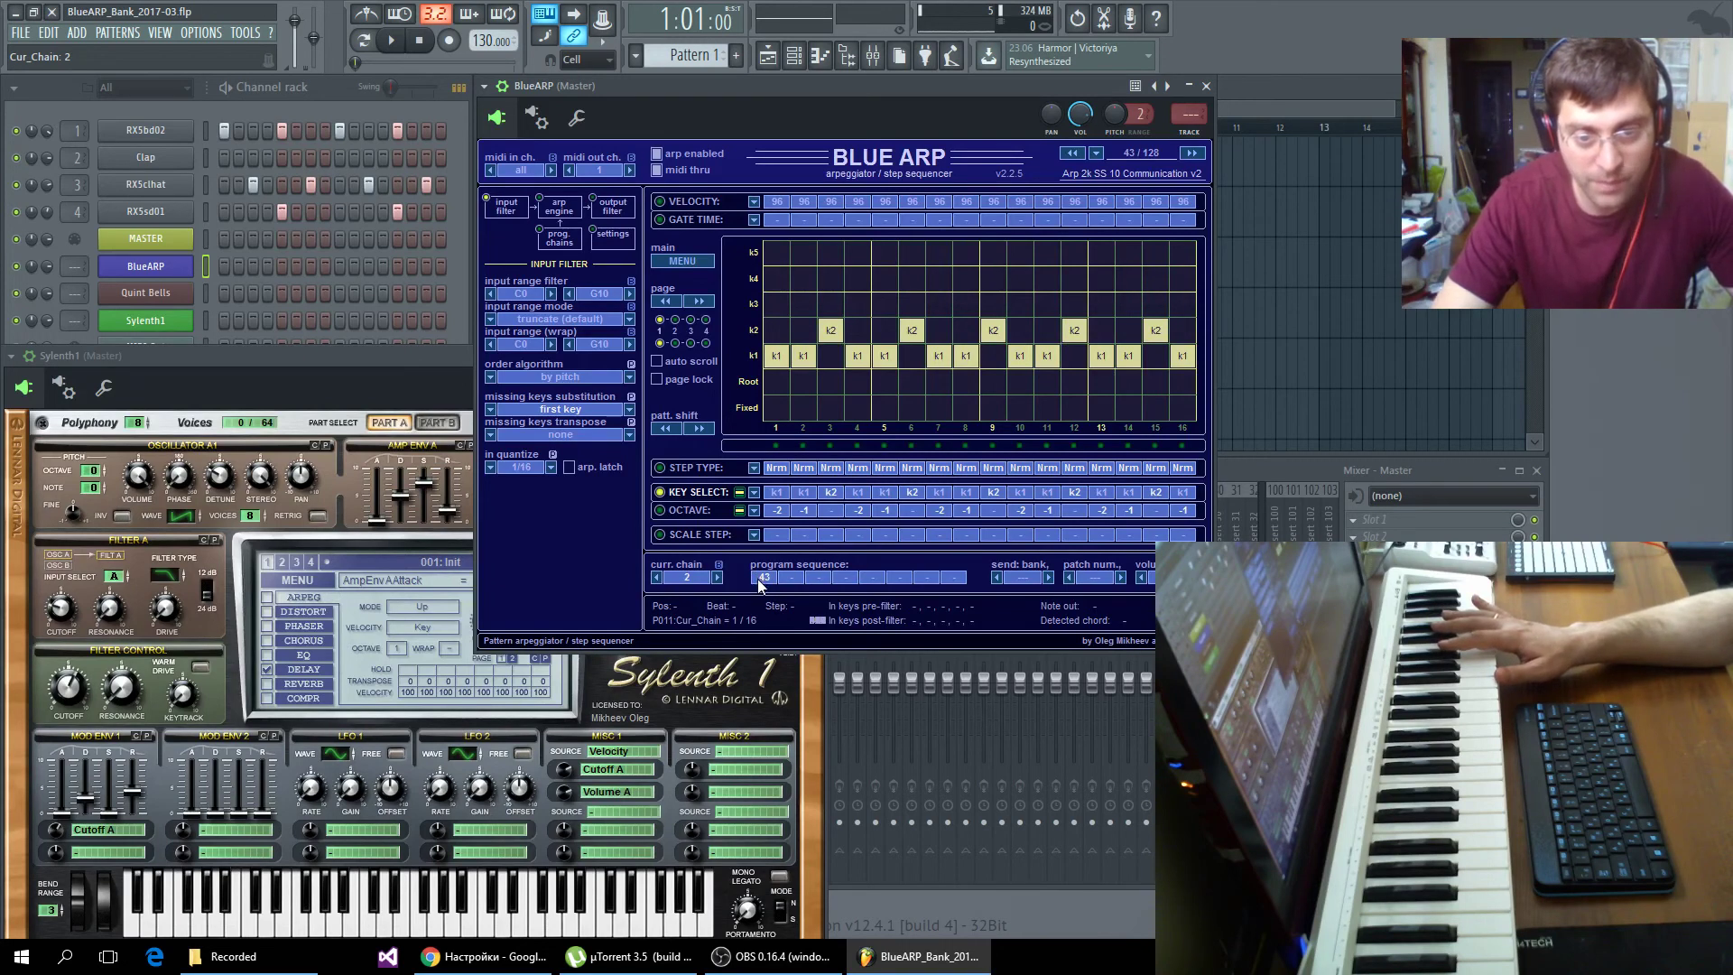
- Go to program 40, Arp 4k SSaw 07, and insert a blank initial program at that slot
click(1082, 154)
click(1082, 154)
click(1082, 154)
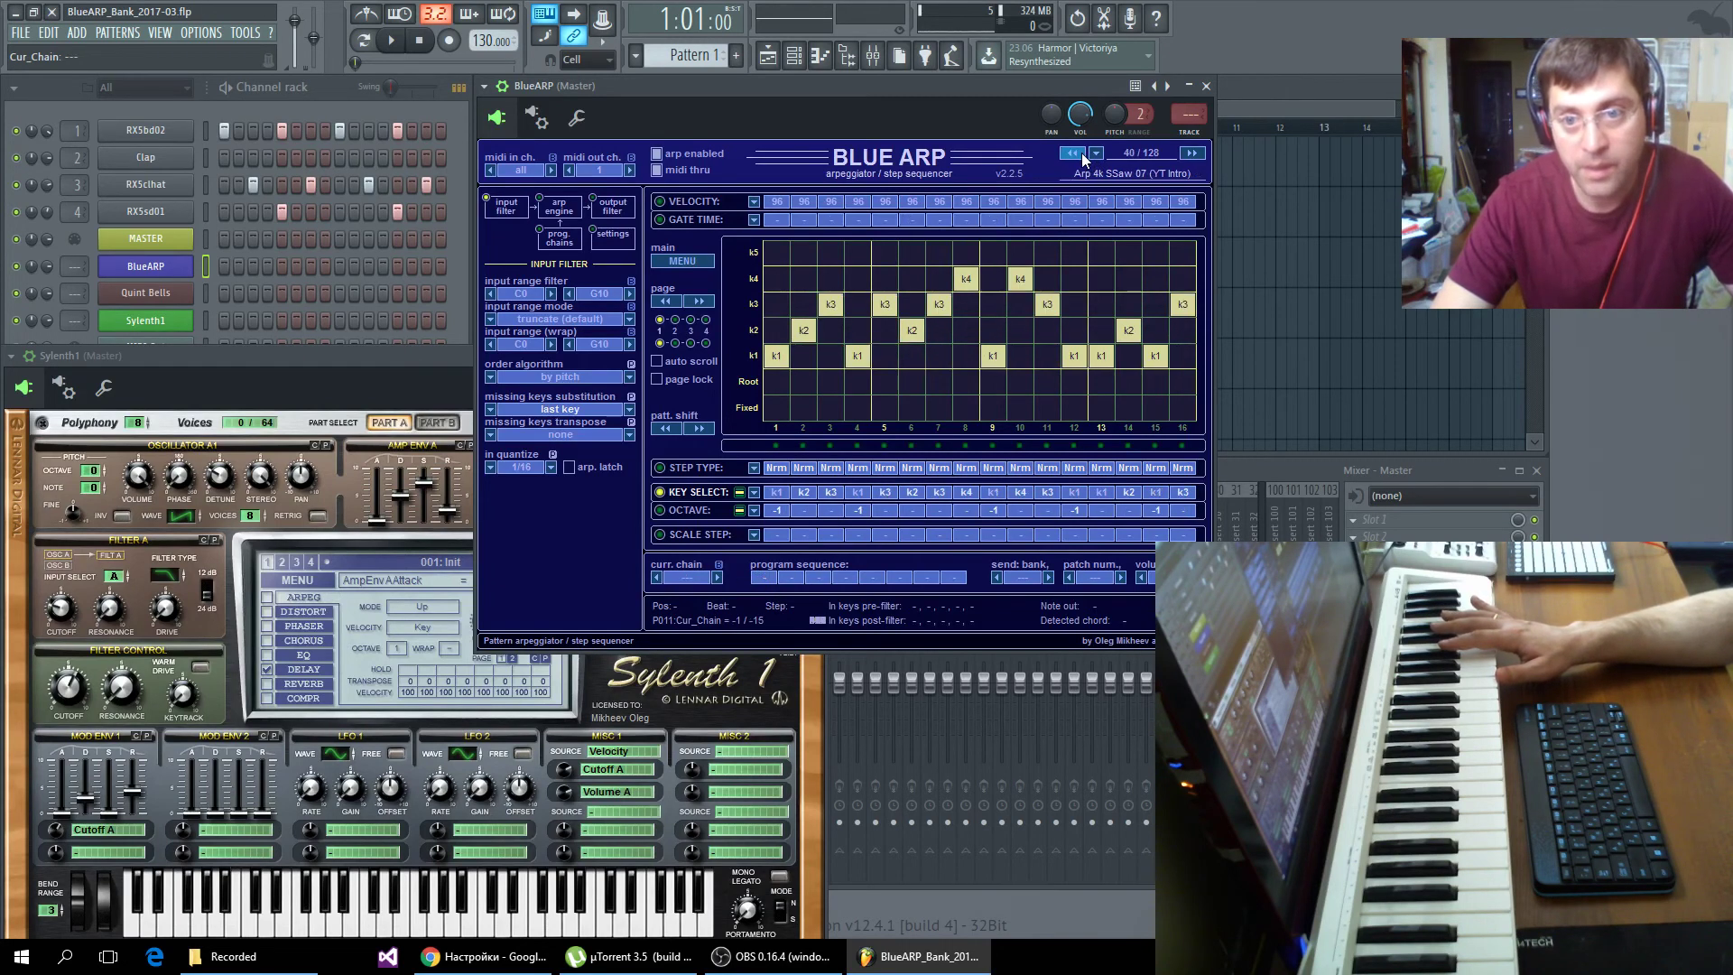
click(677, 259)
mouse_move(741, 299)
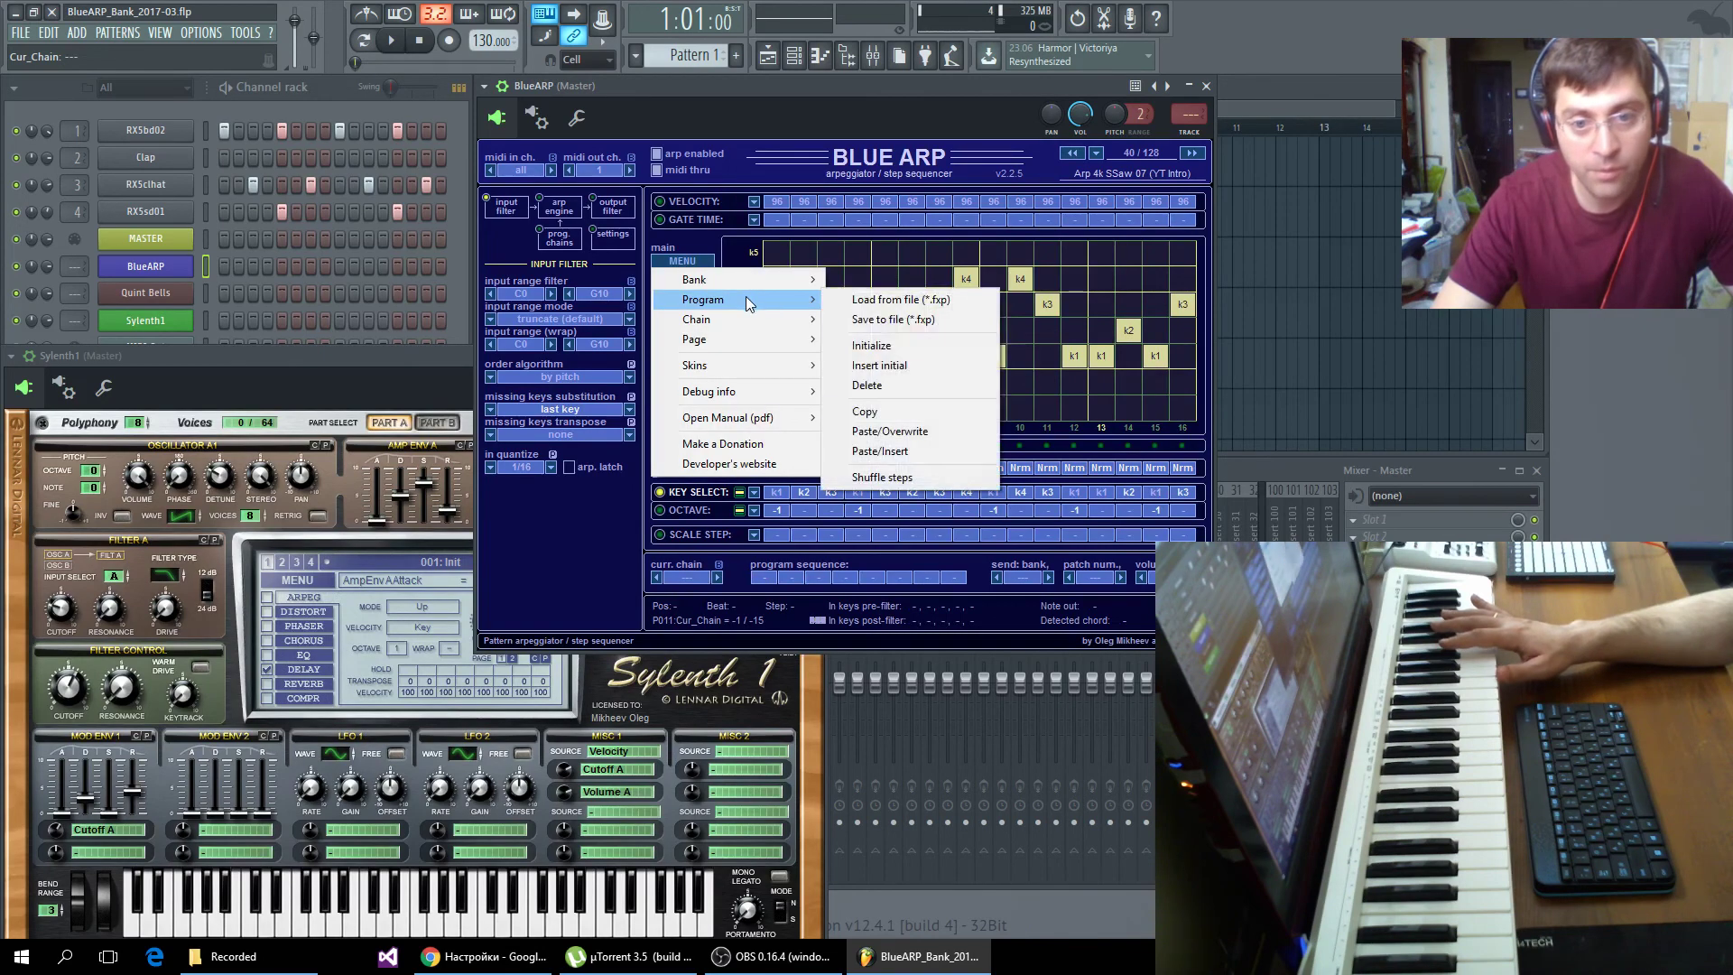
click(876, 365)
- Switch the current chain to 1 and back to 2 to verify the sequence, then open the main options menu
click(718, 578)
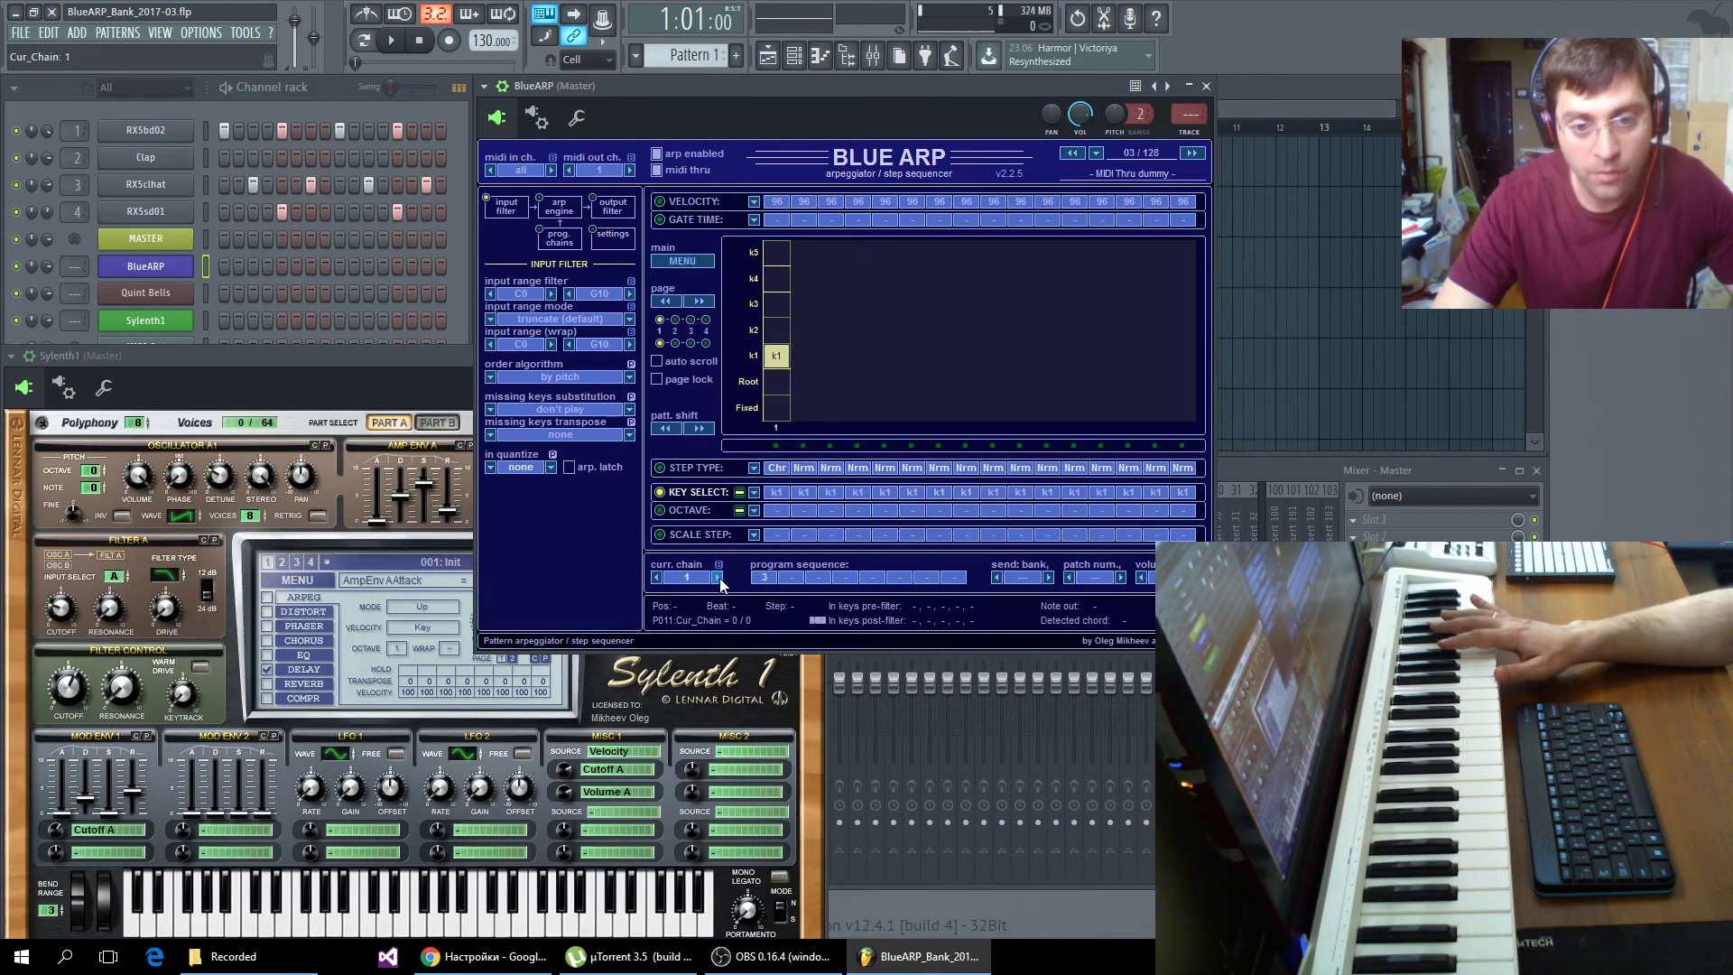
click(719, 578)
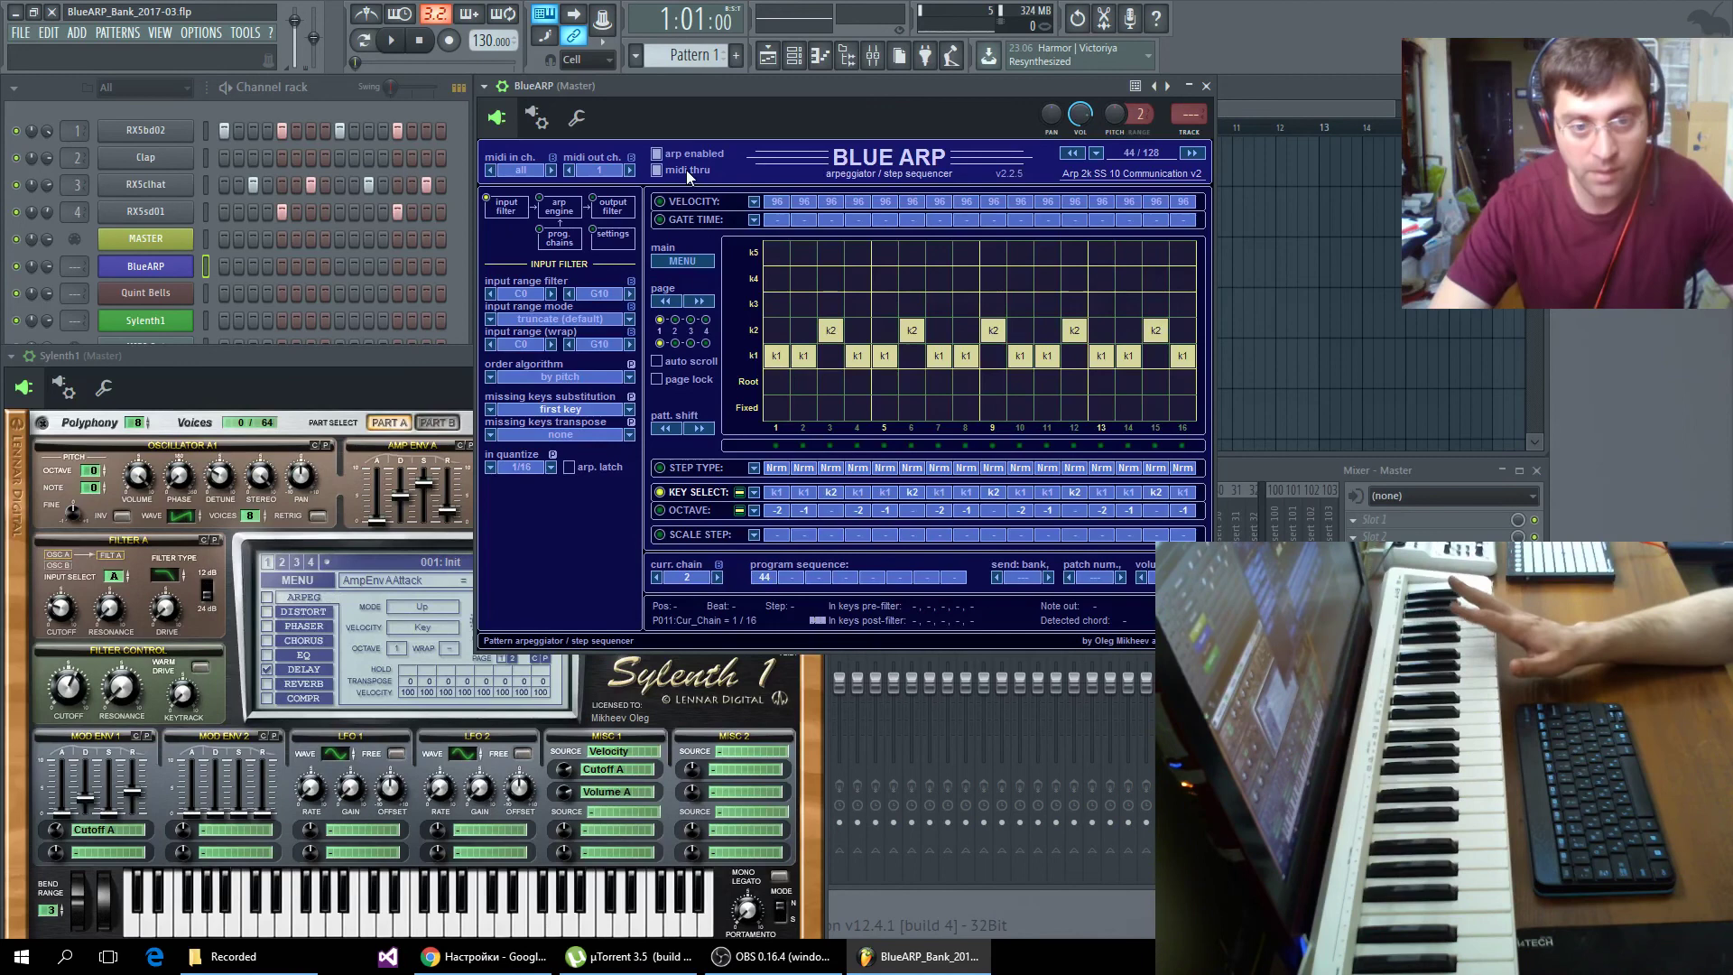
click(682, 261)
mouse_move(739, 301)
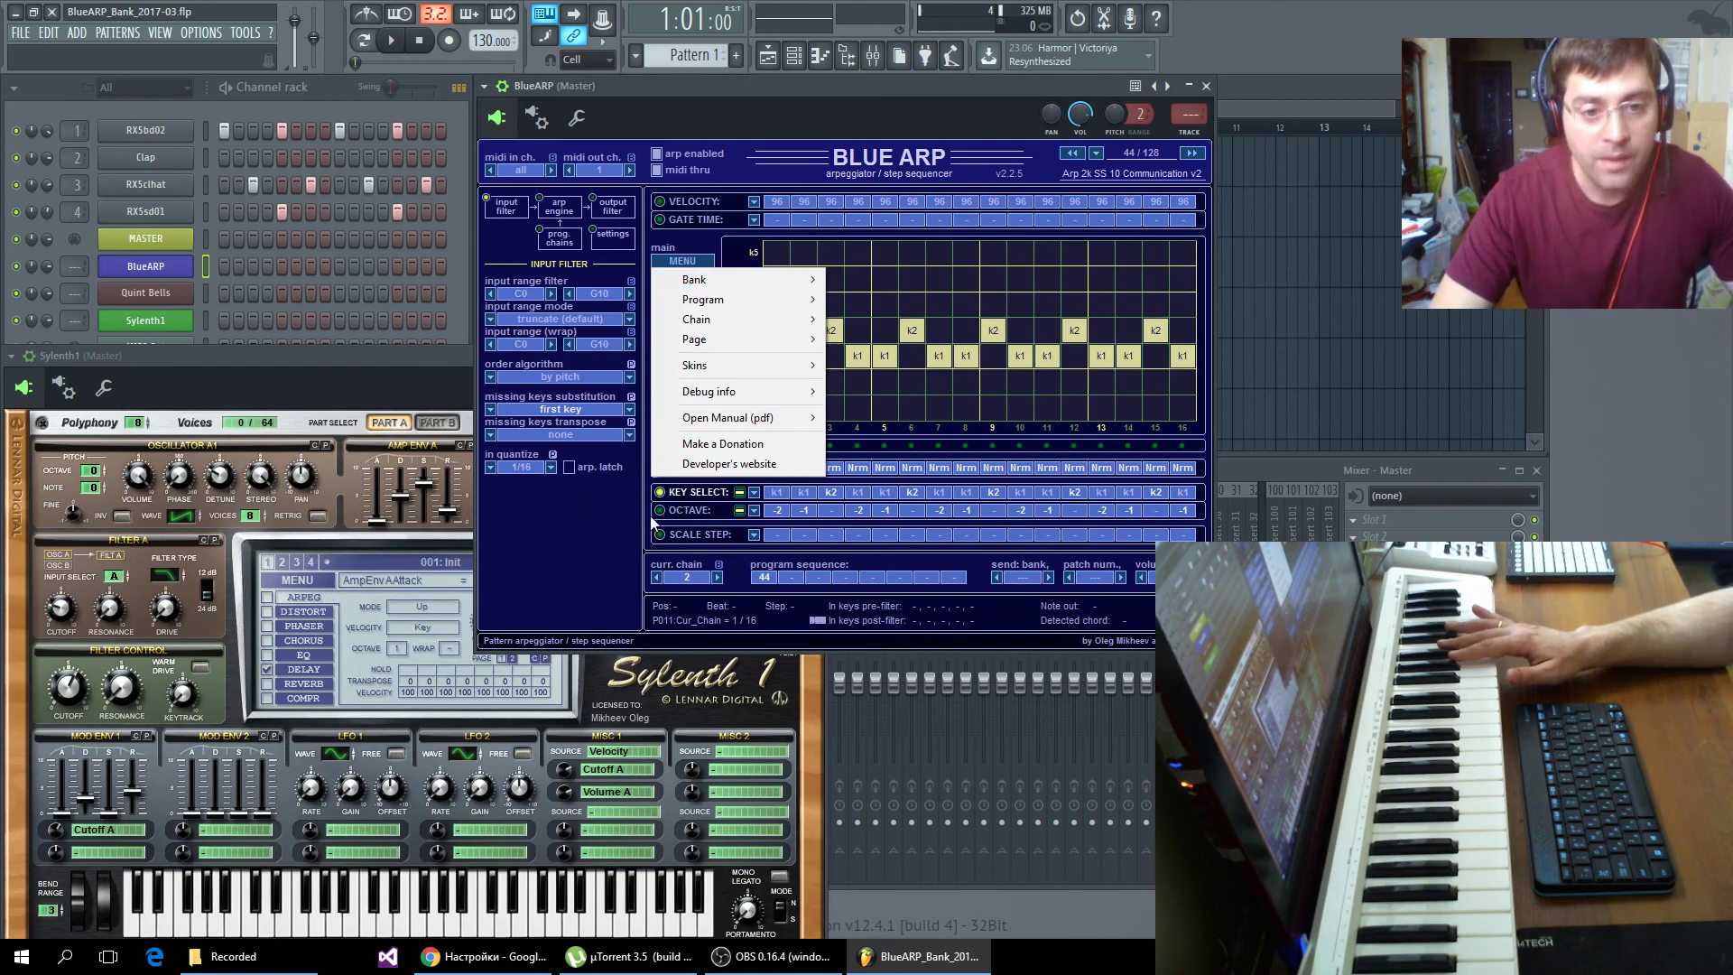
click(538, 541)
click(1096, 153)
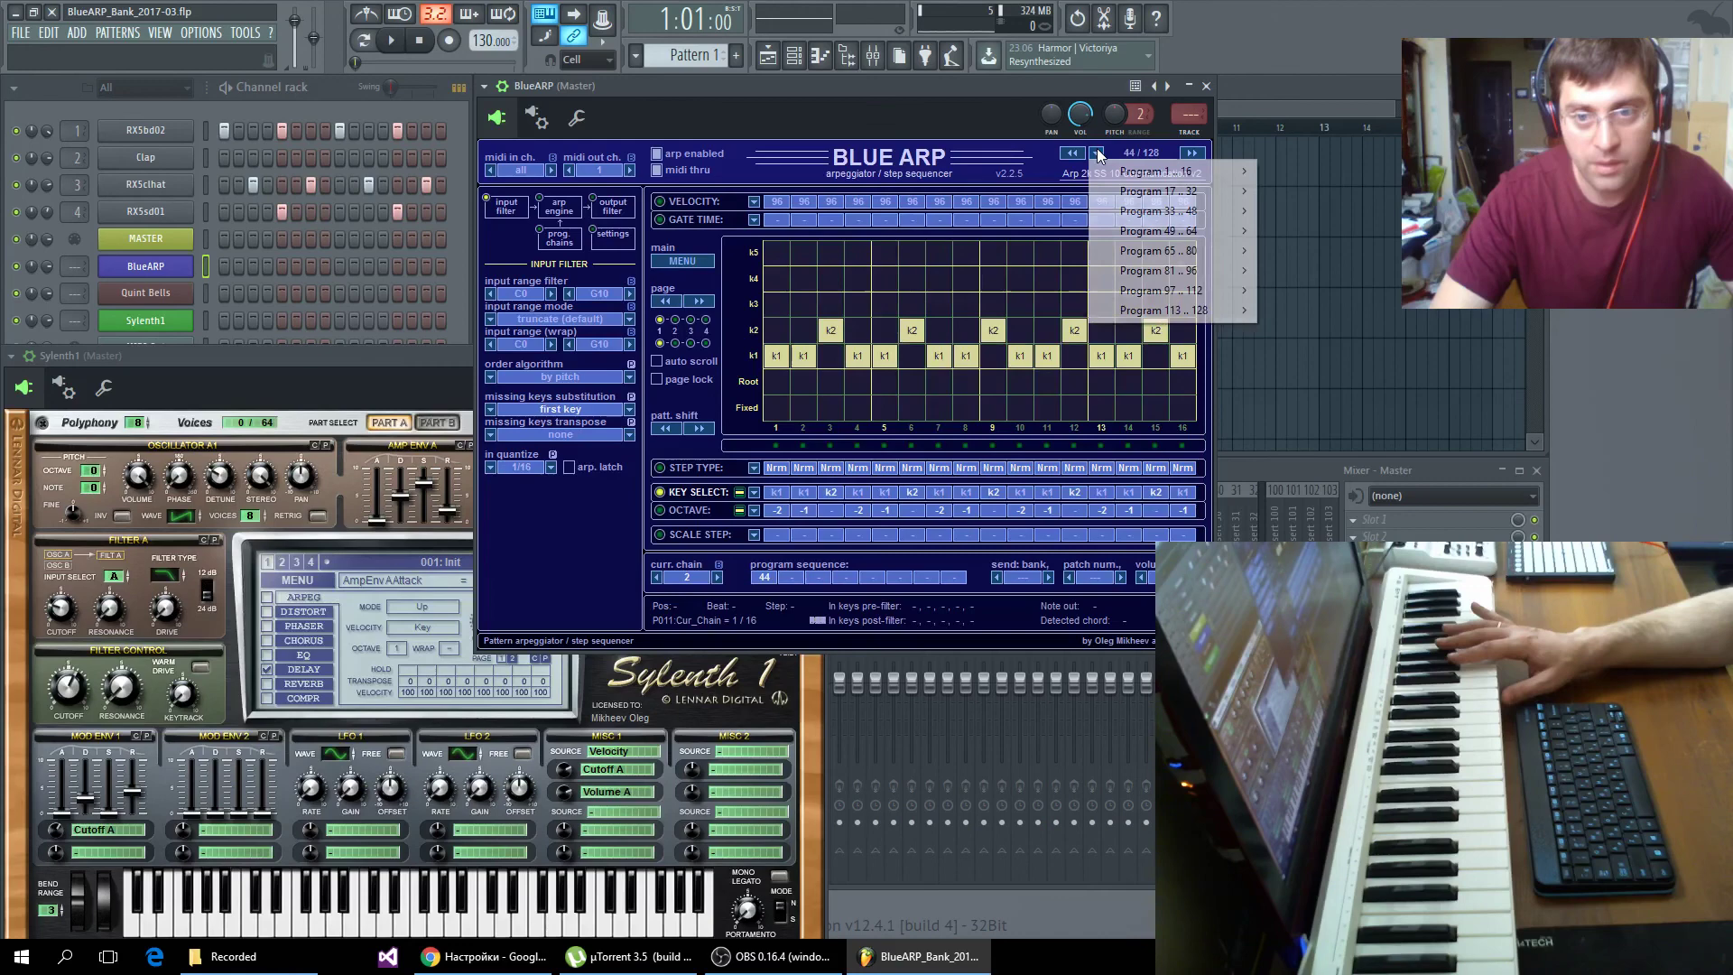
mouse_move(1148, 193)
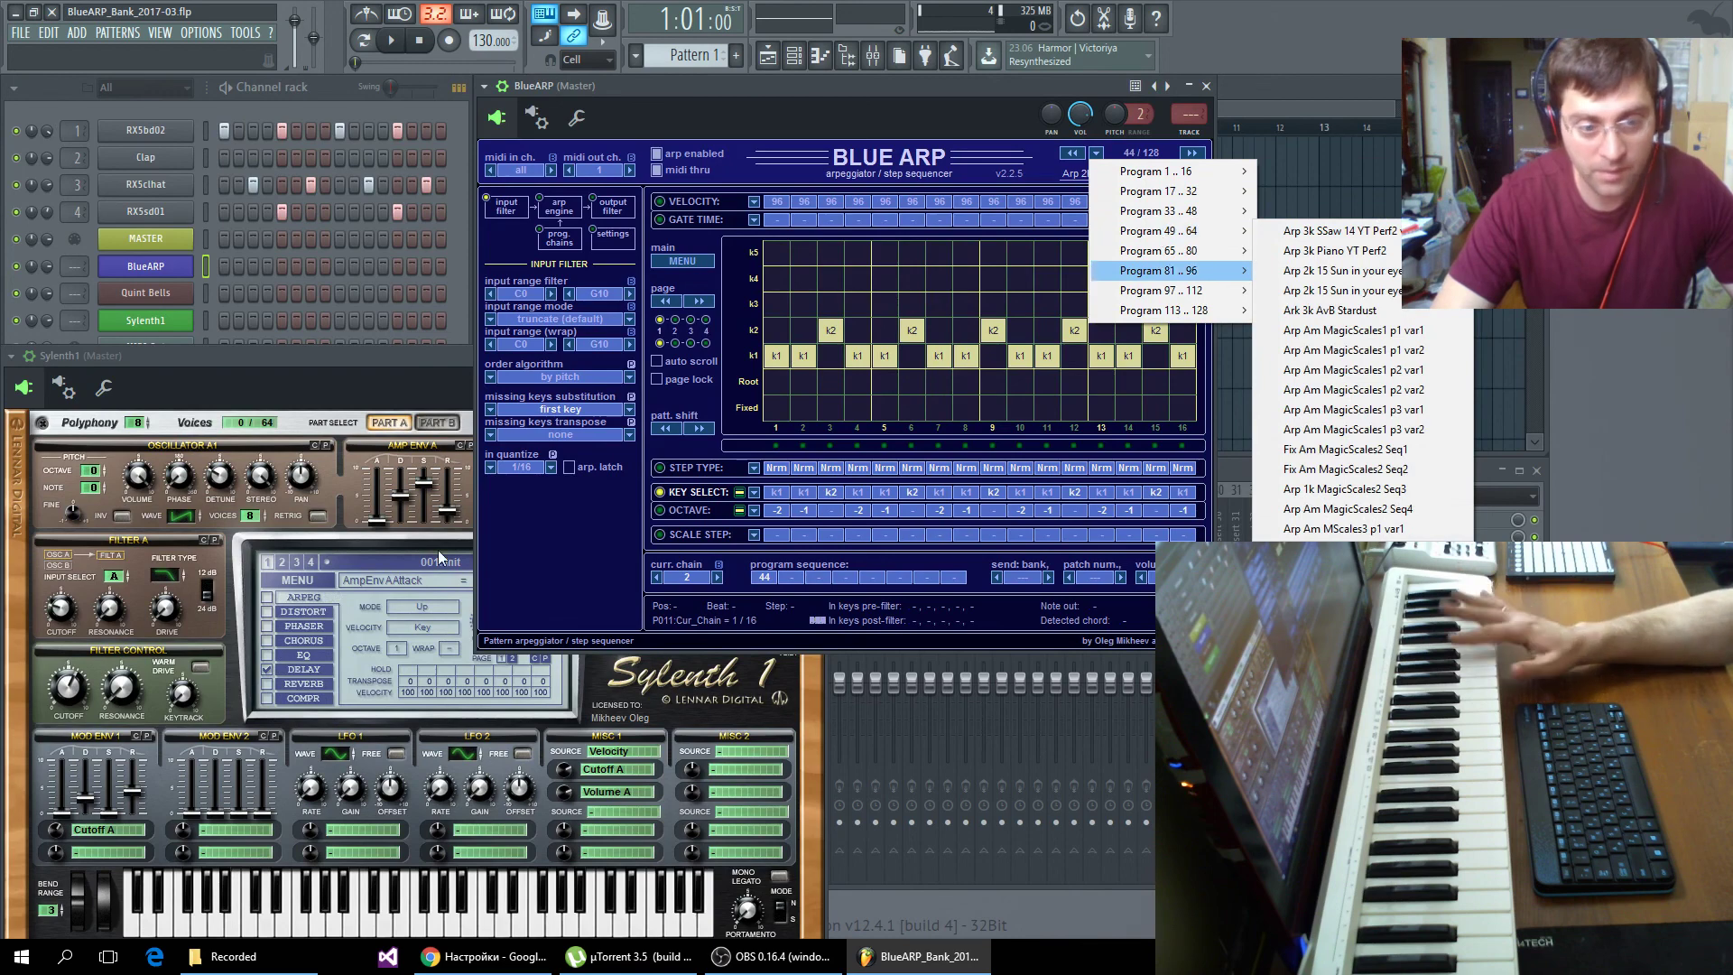
click(547, 538)
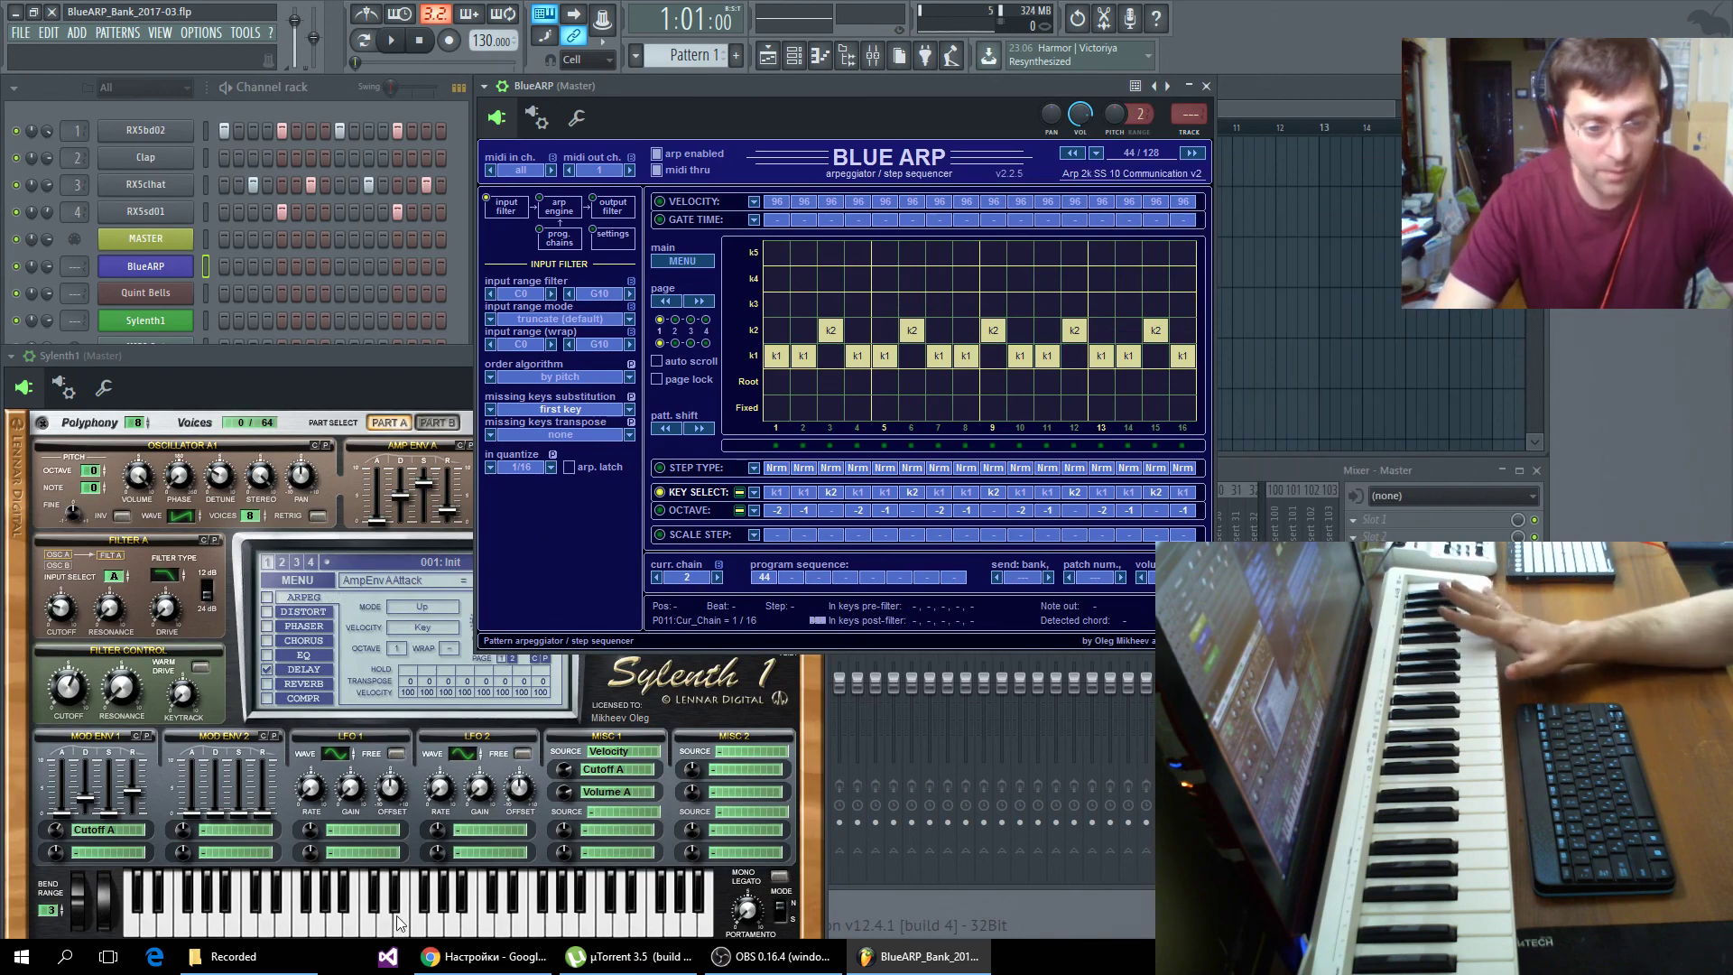